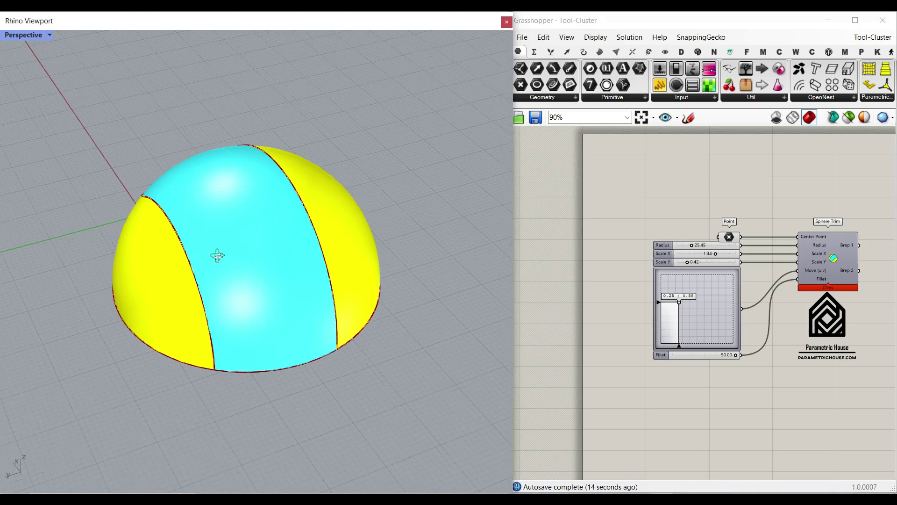
Open the Sphere Trim cluster to view its internal definition, and return to the parent definition.
scroll(707, 230, "up", 5)
right_click_drag(657, 240, 578, 206)
right_click_drag(775, 210, 717, 234)
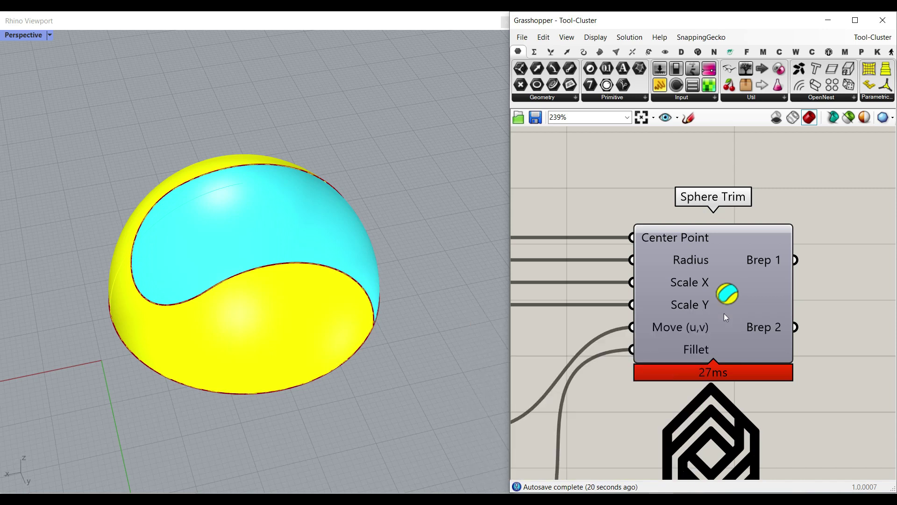
right_click_drag(725, 317, 612, 308)
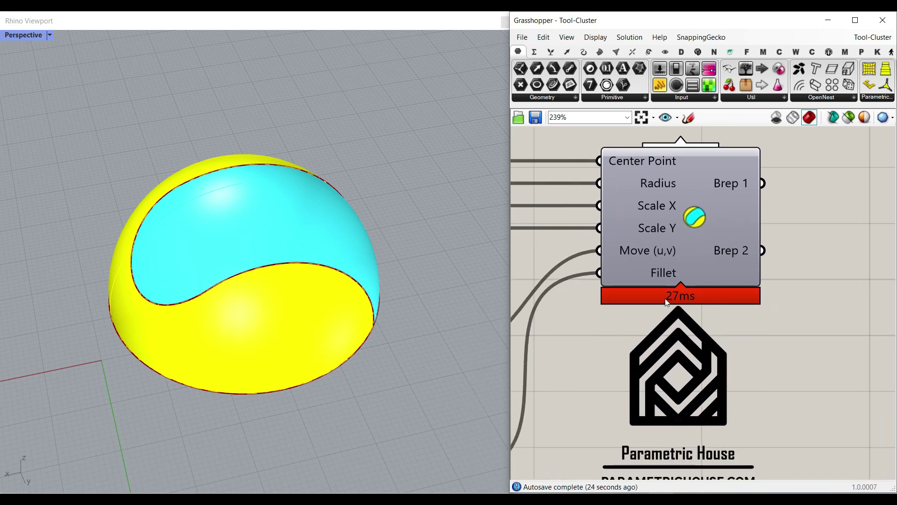
double_click(699, 213)
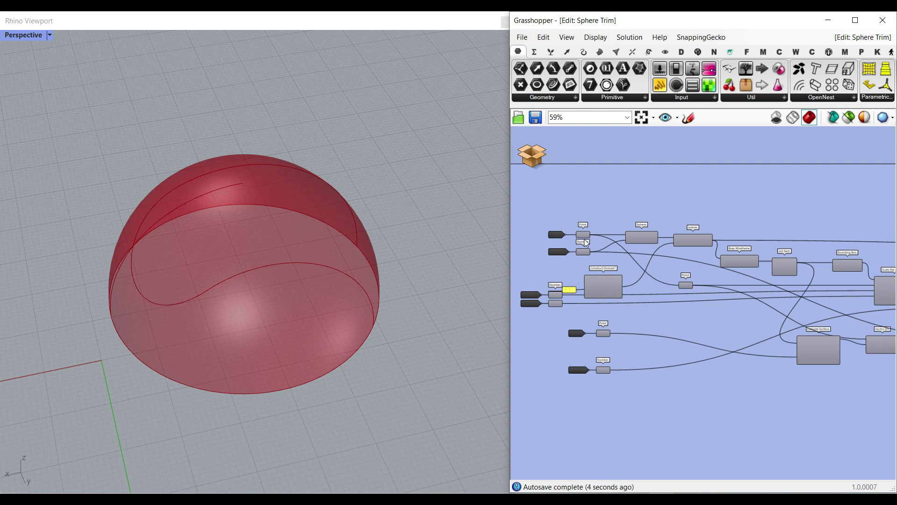
scroll(590, 234, "up", 3)
left_click(532, 155)
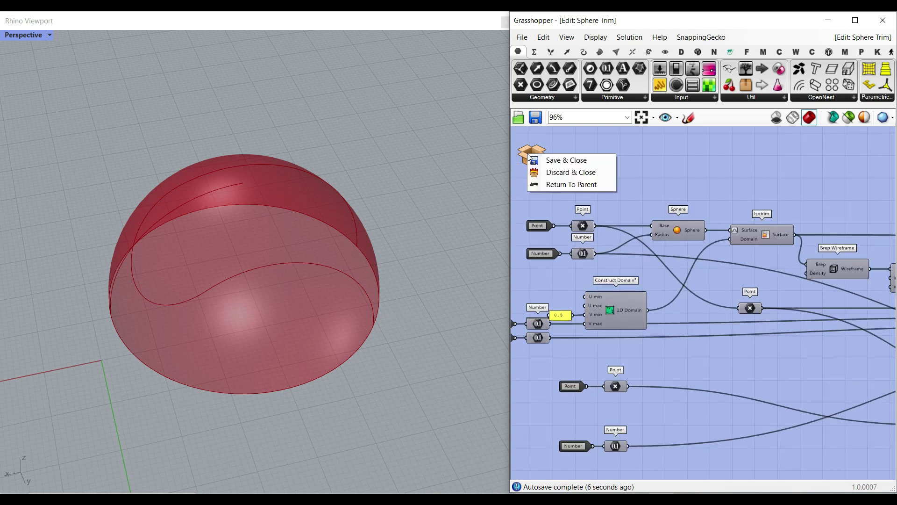
left_click(546, 184)
right_click_drag(575, 275, 727, 274)
scroll(725, 274, "down", 2)
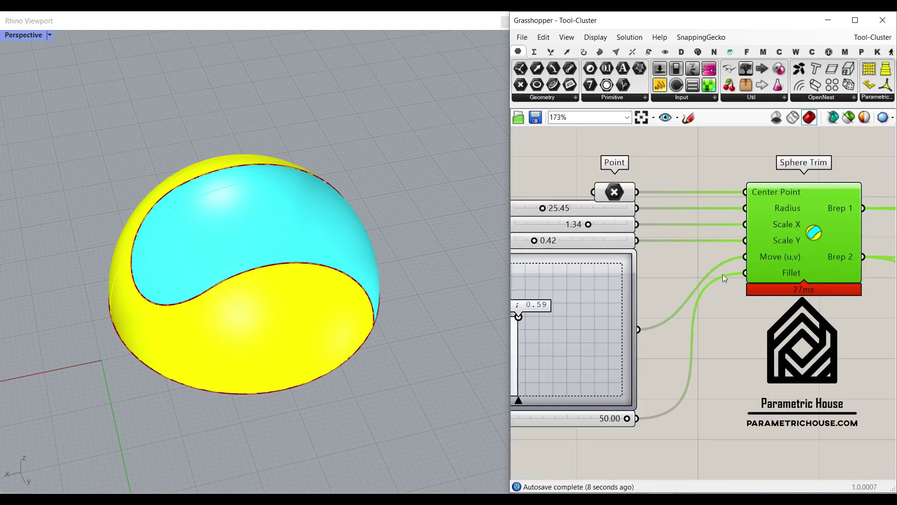
Select the Point component feeding Center Point and move its point across the ground plane in the viewport.
left_click(668, 156)
left_click(615, 196)
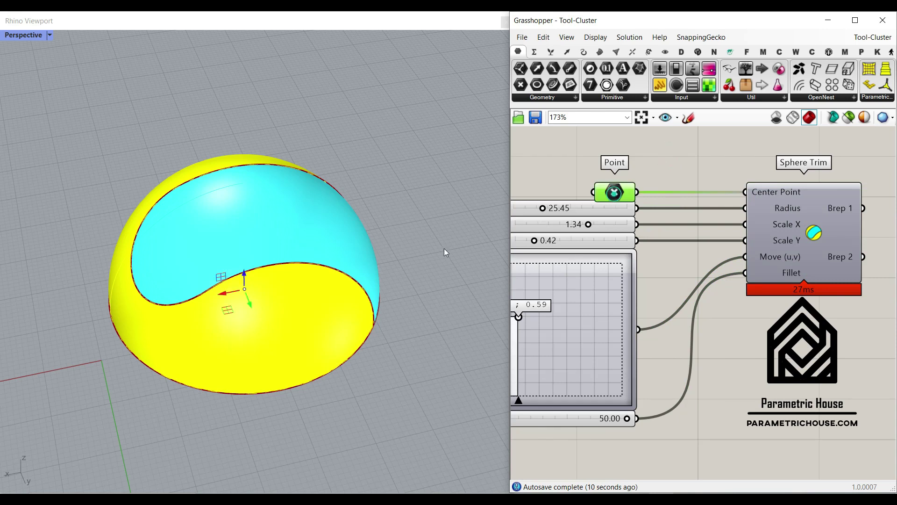
left_click_drag(223, 297, 271, 261)
right_click_drag(272, 316, 273, 295)
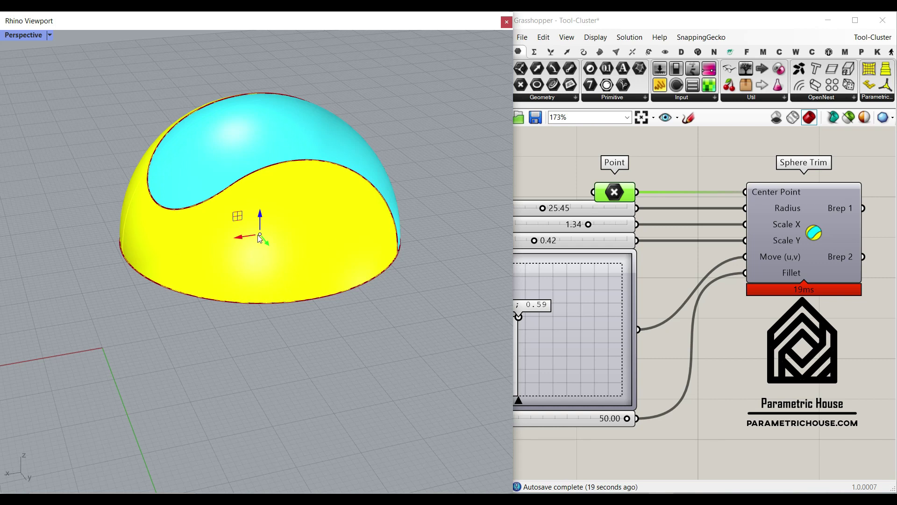
Set the Sphere Trim cluster's Radius to 26.28 and its Scale X to 1.23.
left_click_drag(546, 208, 547, 209)
mouse_move(318, 268)
right_mouse_down()
mouse_move(405, 181)
mouse_move(302, 227)
mouse_move(330, 263)
right_mouse_up()
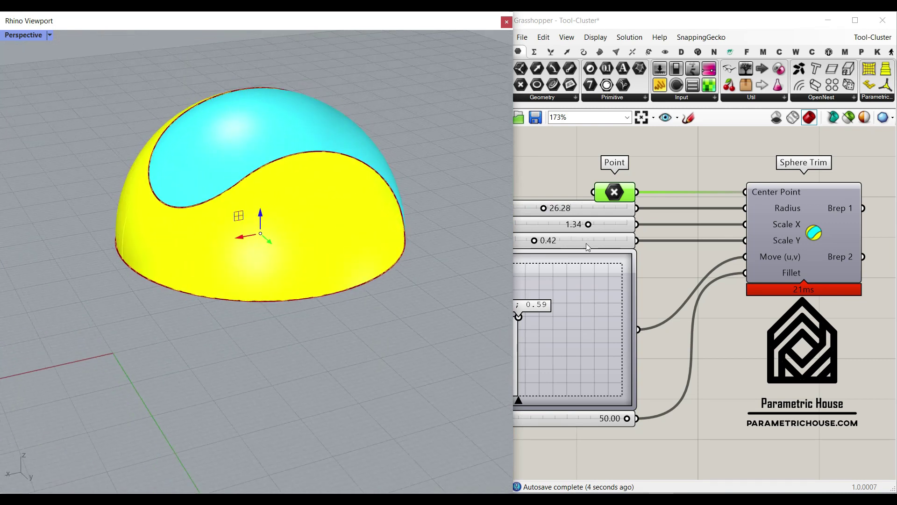
right_click_drag(586, 243, 627, 269)
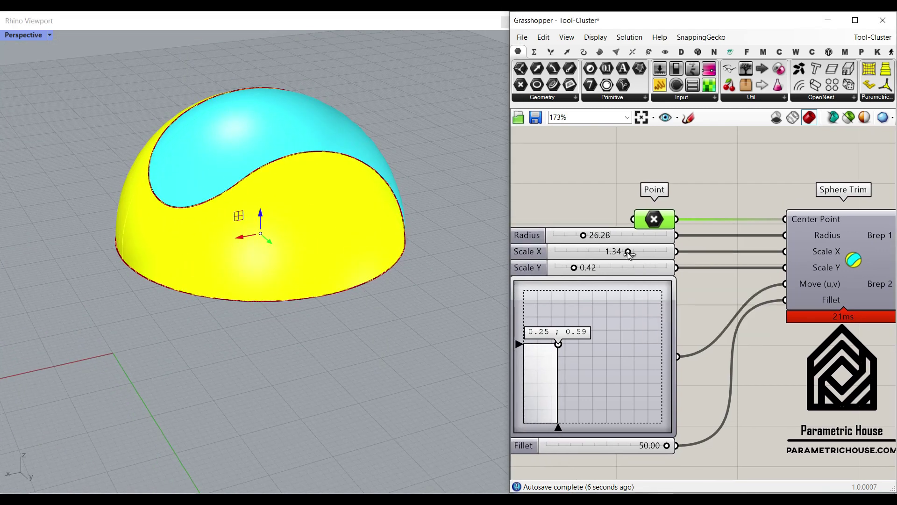
right_click_drag(243, 208, 222, 268)
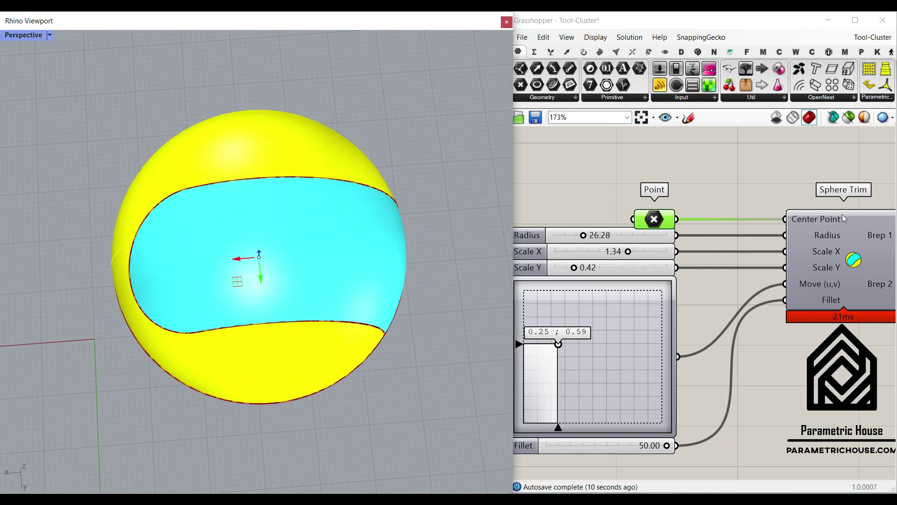
mouse_move(628, 251)
left_mouse_down()
mouse_move(581, 253)
mouse_move(622, 252)
left_mouse_up()
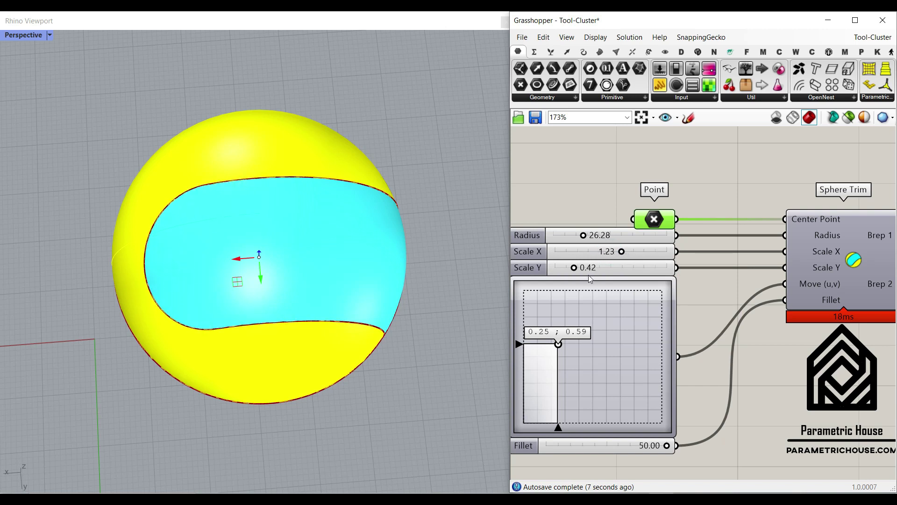
Set the cluster's Fillet to 0.00, Scale X to 0.82 and Scale Y to 0.17.
right_click_drag(660, 447, 690, 440)
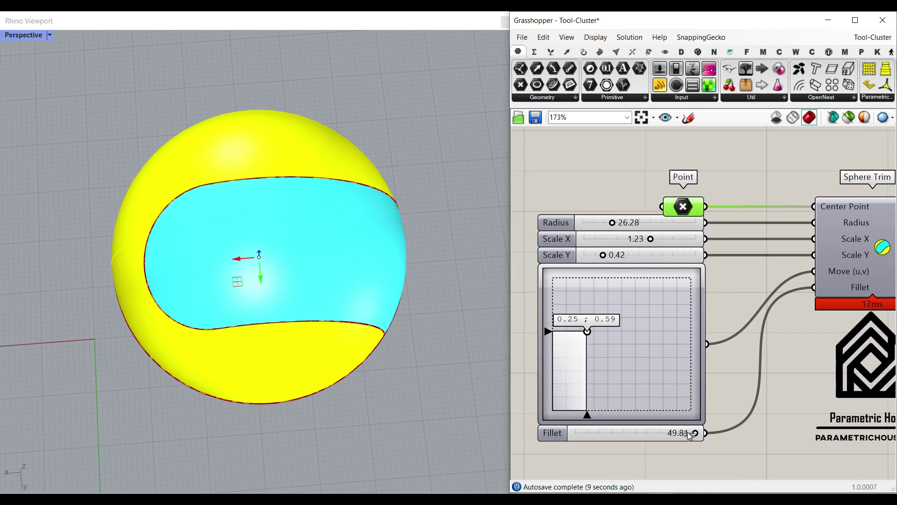
left_click_drag(689, 435, 564, 429)
right_click_drag(219, 304, 256, 308)
left_click_drag(652, 241, 588, 256)
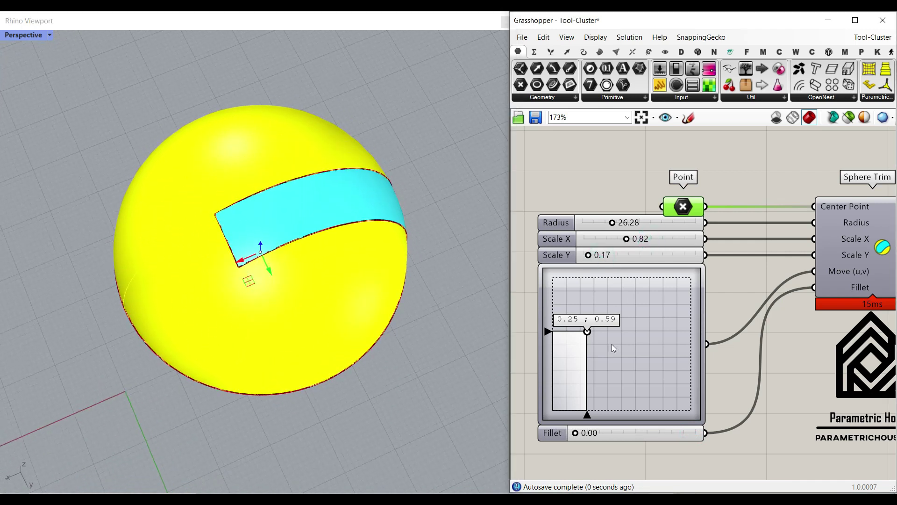
Reposition the trim strip on the dome by setting Move (u,v) to 0.5 ; 0.56.
left_click_drag(588, 333, 618, 337)
right_click_drag(299, 243, 288, 276)
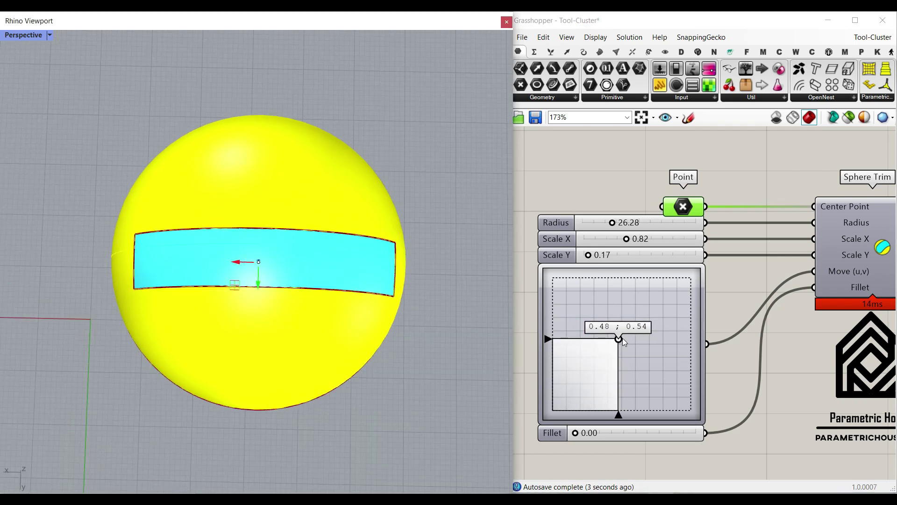
left_click_drag(623, 338, 641, 350)
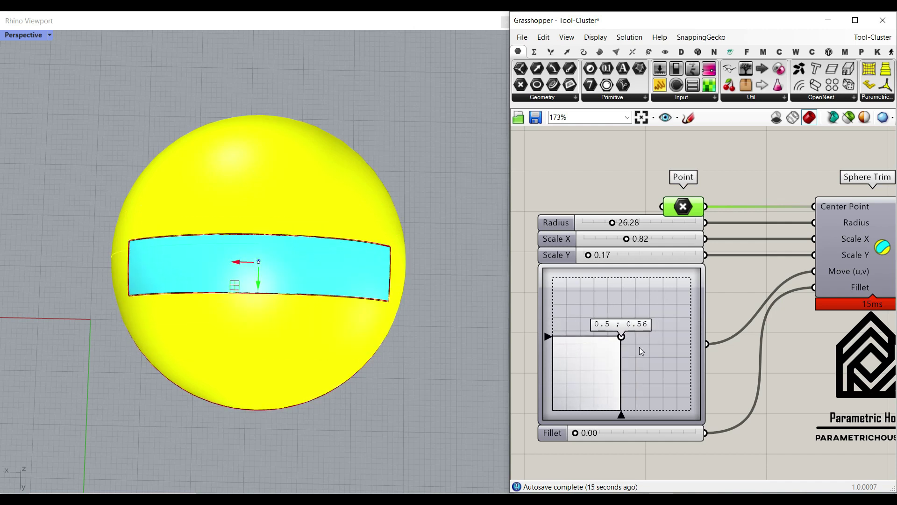
Enlarge the trim area by setting Scale X to 1.29 and Scale Y to 0.62.
left_click_drag(626, 239, 641, 239)
right_click_drag(370, 331, 208, 182)
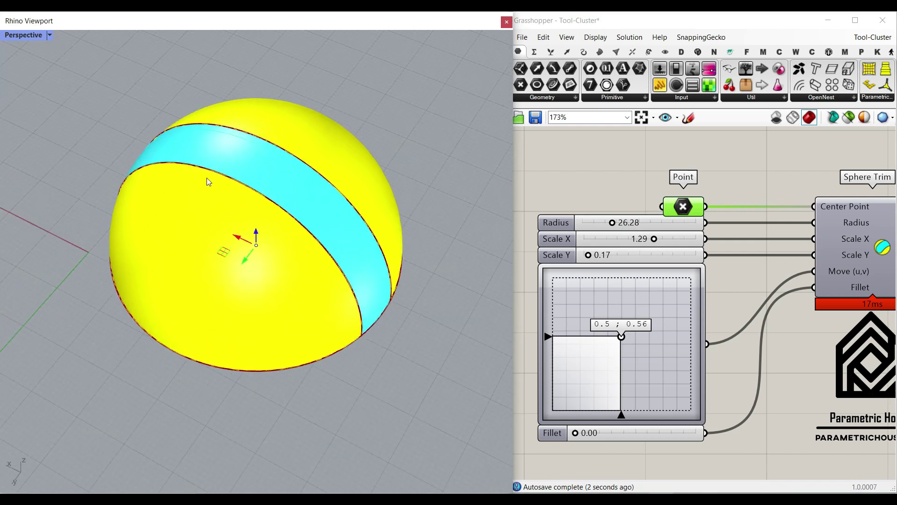
left_click_drag(588, 255, 616, 267)
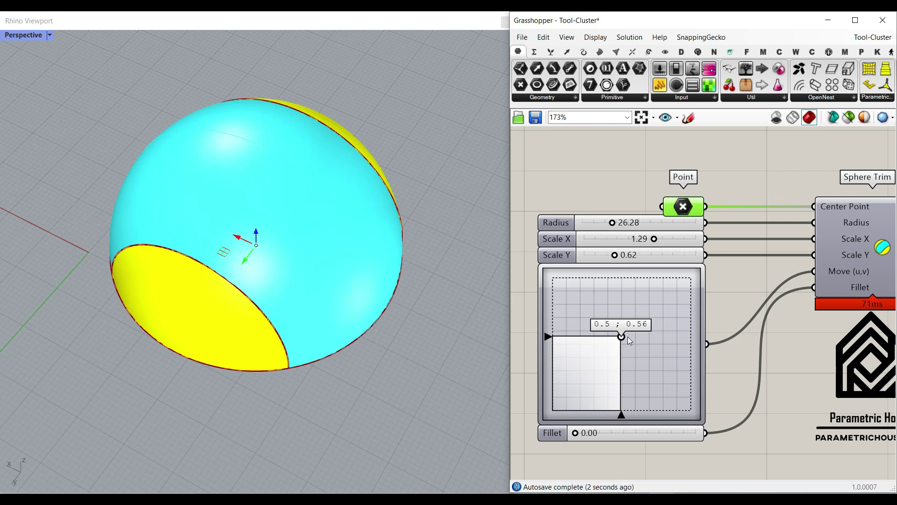
Set Move (u,v) to 0.83 ; 0.73 and raise the Fillet value to its upper limit.
left_click_drag(628, 337, 681, 313)
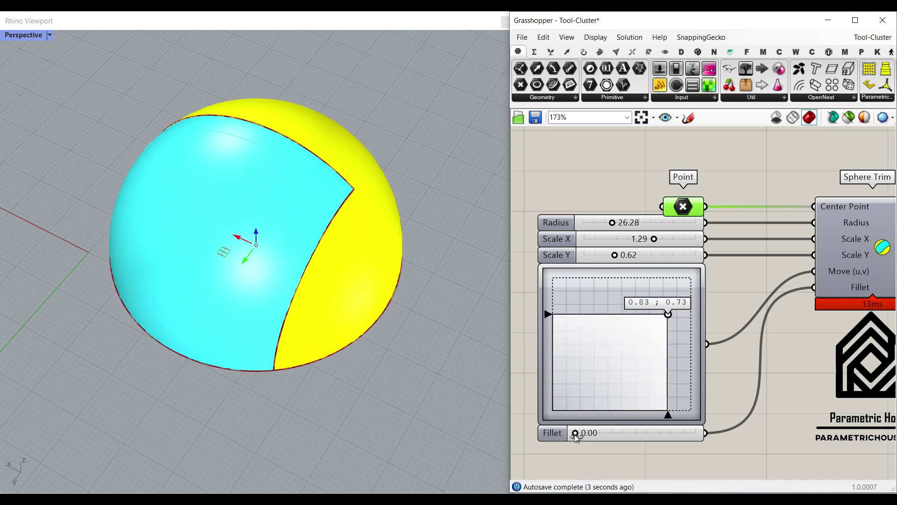
left_click_drag(574, 433, 701, 433)
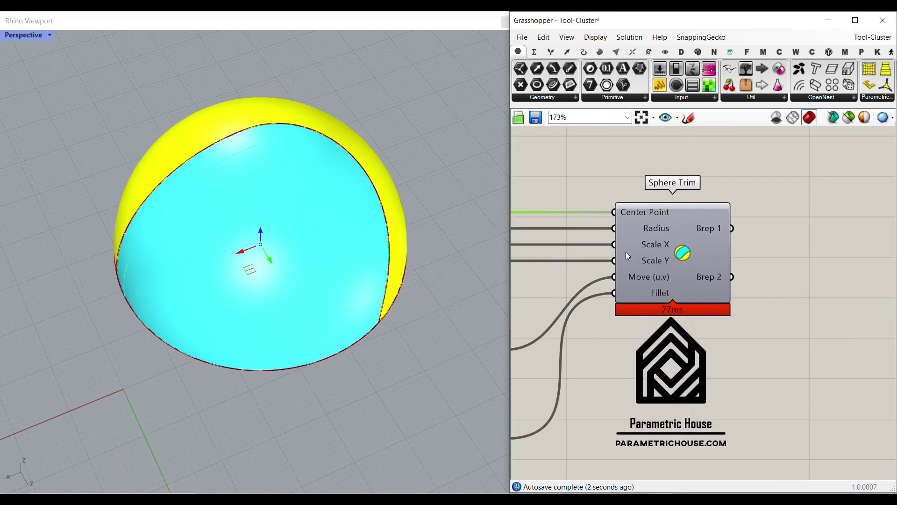
Bake the cluster's Brep 1 output with the default attributes and move the baked piece away from the preview.
scroll(675, 232, "up", 2)
right_click(662, 218)
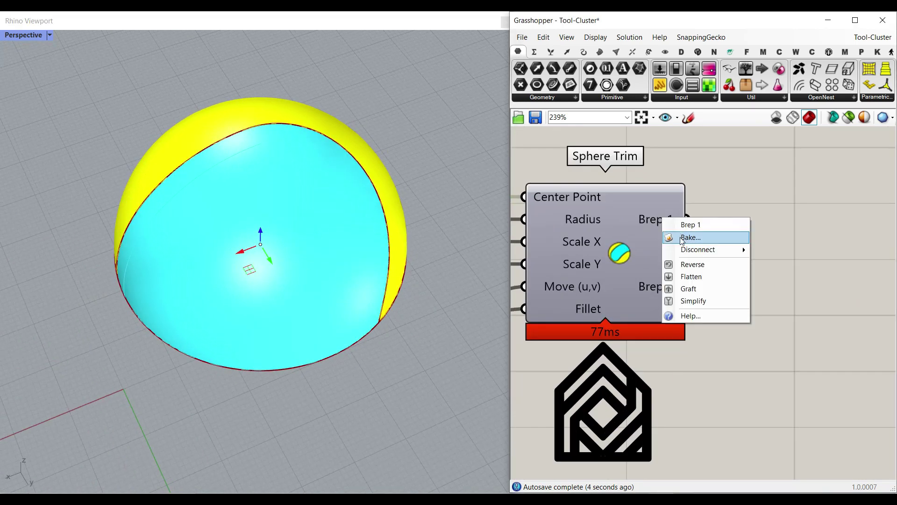
left_click(682, 240)
left_click(689, 344)
right_click_drag(283, 318, 332, 329)
scroll(375, 296, "down", 6)
scroll(333, 330, "down", 2)
left_click_drag(317, 318, 325, 189)
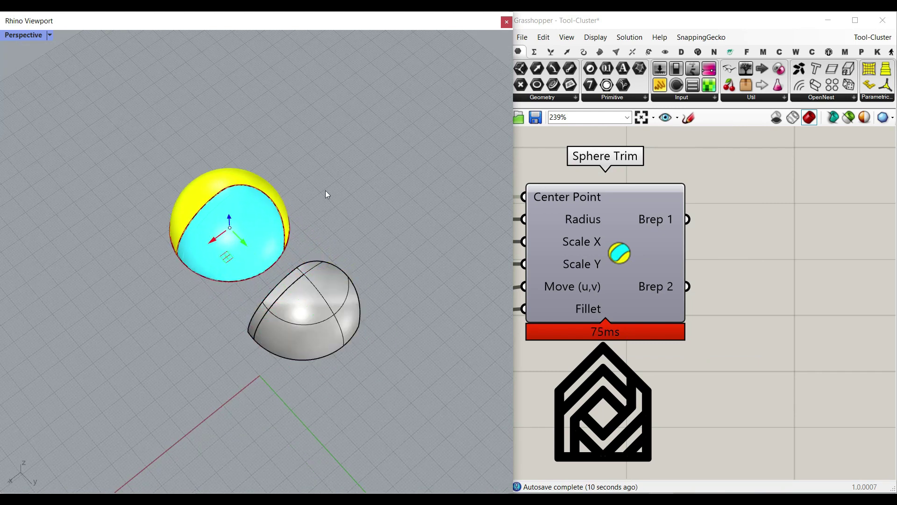
Bake the cluster's Brep 2 output with the default attributes and move it away from the preview.
right_click(676, 284)
left_click(678, 301)
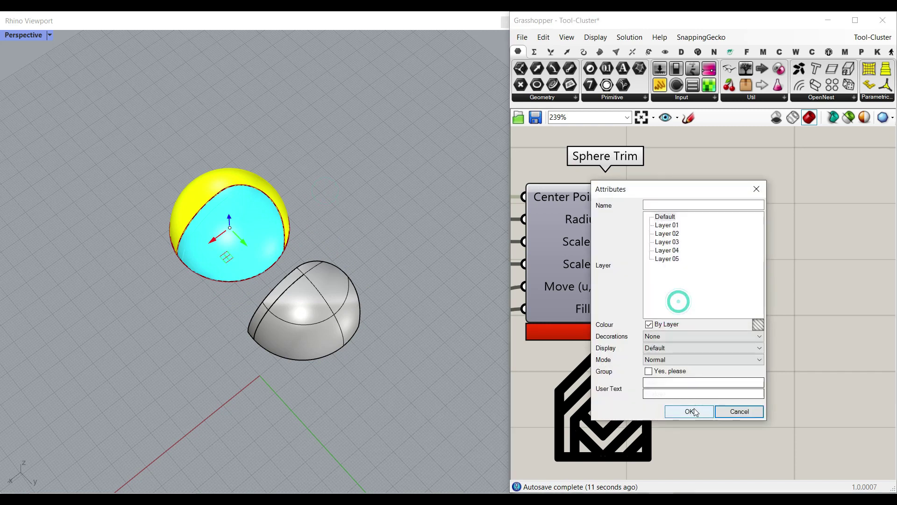
left_click(693, 408)
left_click_drag(240, 202, 327, 187)
Move the two baked dome pieces apart from each other, deselect them and inspect them from several angles.
right_click_drag(331, 267, 238, 366)
scroll(238, 366, "up", 2)
left_click_drag(239, 367, 224, 385)
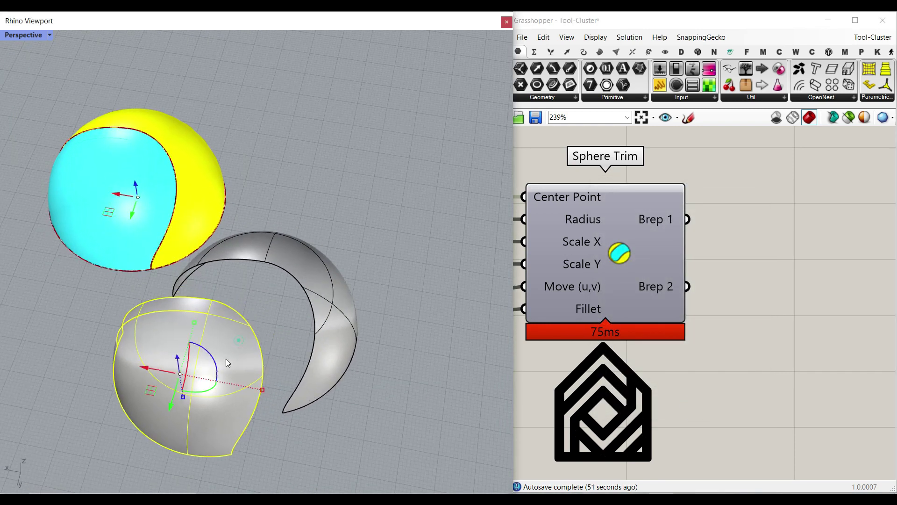
left_click_drag(308, 293, 342, 268)
left_click(437, 241)
right_click_drag(233, 367, 314, 306)
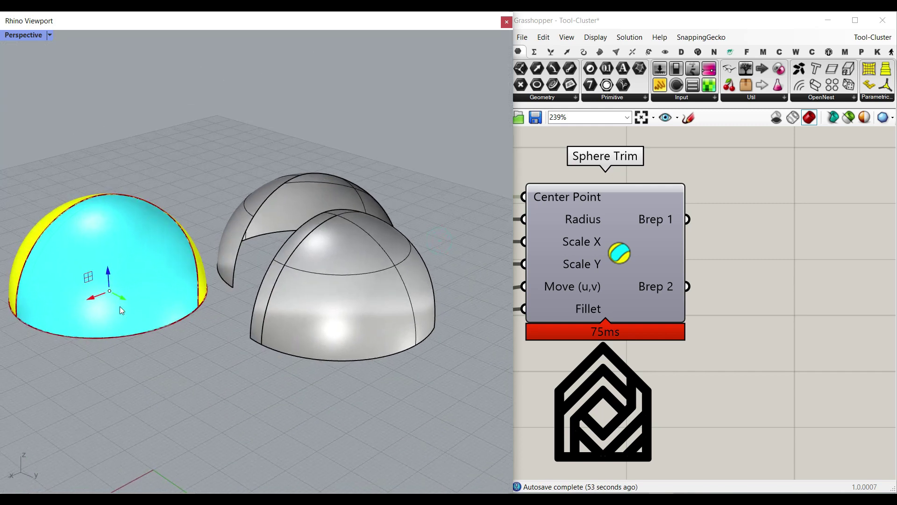
right_click_drag(199, 321, 225, 374)
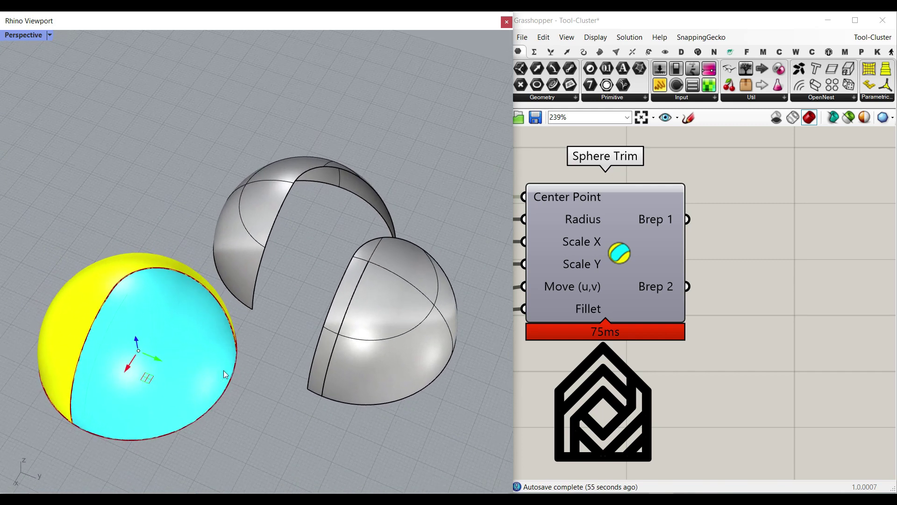
Select all components of the Algorithm definition and turn off their preview.
right_click_drag(715, 336, 785, 291)
scroll(797, 347, "down", 1)
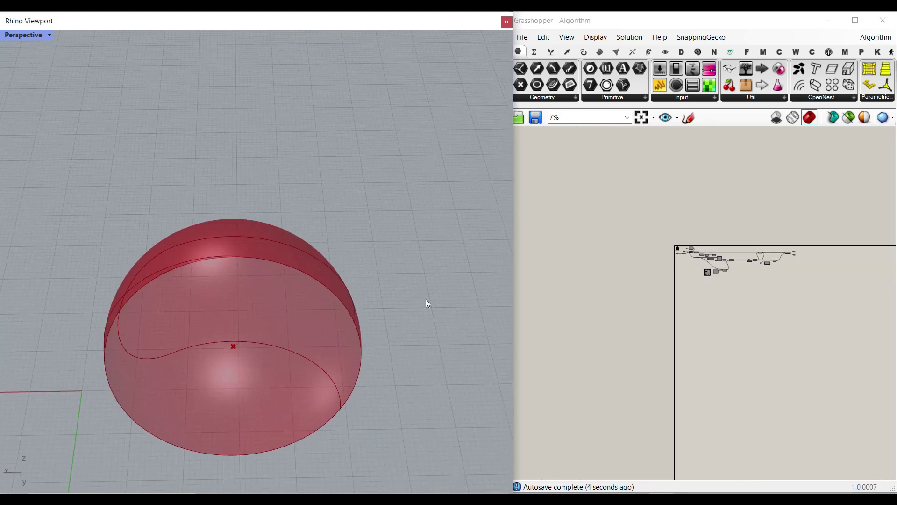
left_click_drag(785, 299, 656, 257)
right_click(692, 199)
left_click(715, 215)
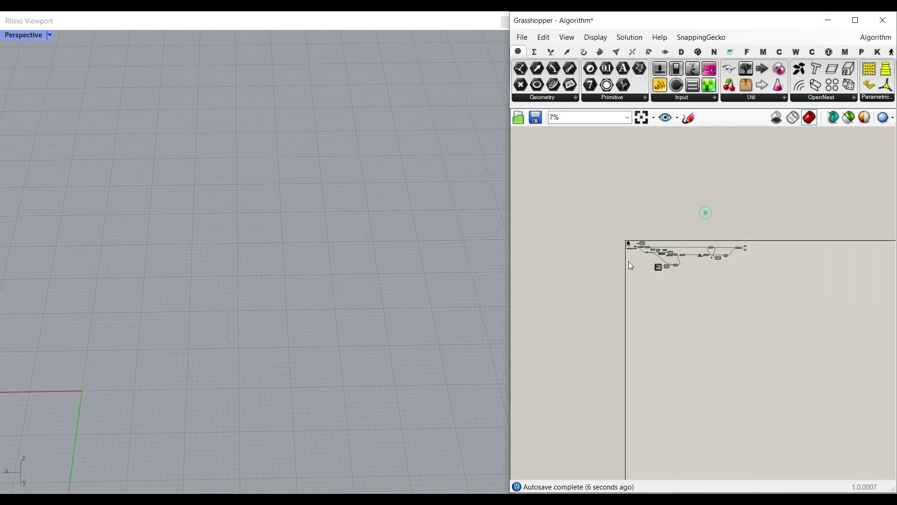
Turn on the preview of the Point component that feeds the Sphere's base.
scroll(631, 252, "up", 8)
scroll(640, 214, "up", 4)
right_click(624, 214)
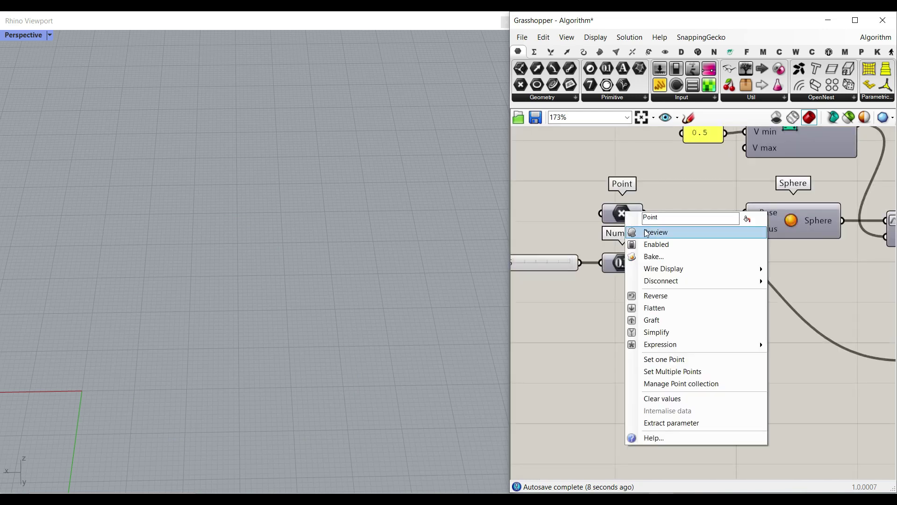
left_click(654, 232)
right_click_drag(270, 299, 315, 265, "shift")
right_click_drag(766, 242, 659, 293)
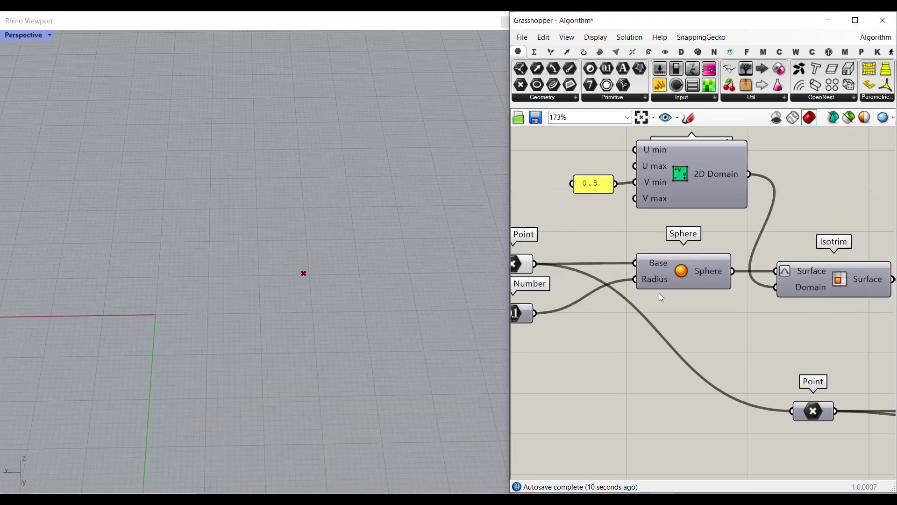
Locate the Sphere component among the surface primitives and turn on the preview of the Sphere in the definition.
scroll(659, 293, "up", 2)
left_click(599, 52)
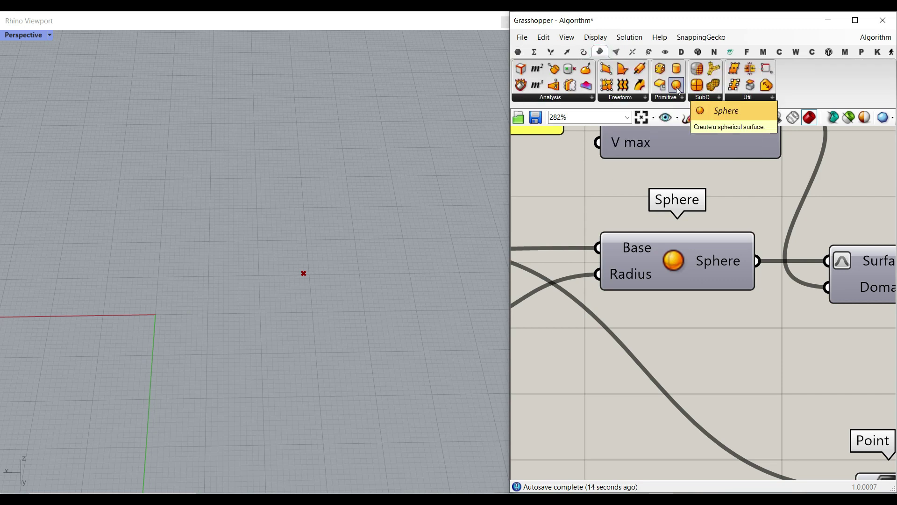
right_click(683, 251)
left_click(687, 275)
mouse_move(313, 319)
right_mouse_down()
mouse_move(308, 293)
mouse_move(310, 308)
right_mouse_up()
Reduce the sphere's radius slightly with the number slider feeding the Number component.
right_click_drag(607, 320, 757, 332)
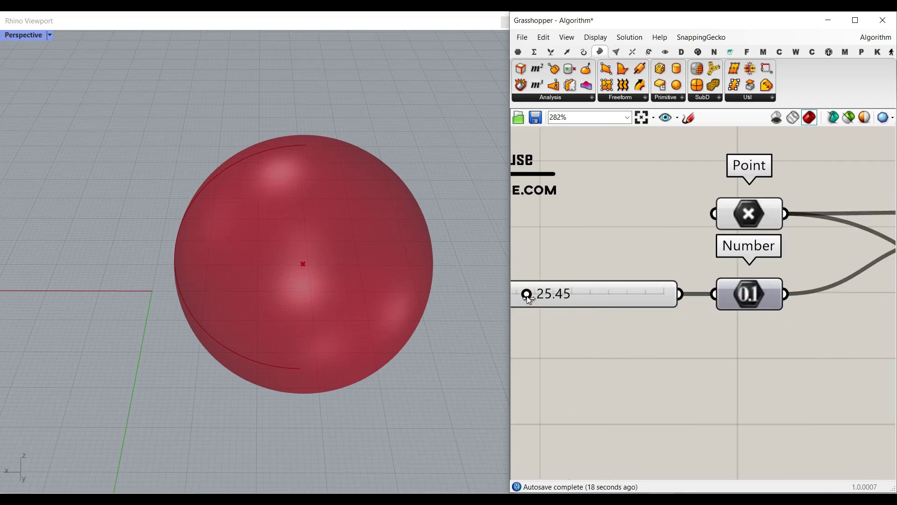
left_click_drag(526, 295, 522, 295)
scroll(754, 293, "down", 2)
Look up Isotrim among the surface utility components and check the Reparameterize option on its Surface input.
right_click_drag(888, 285, 587, 299)
right_click_drag(752, 261, 711, 306)
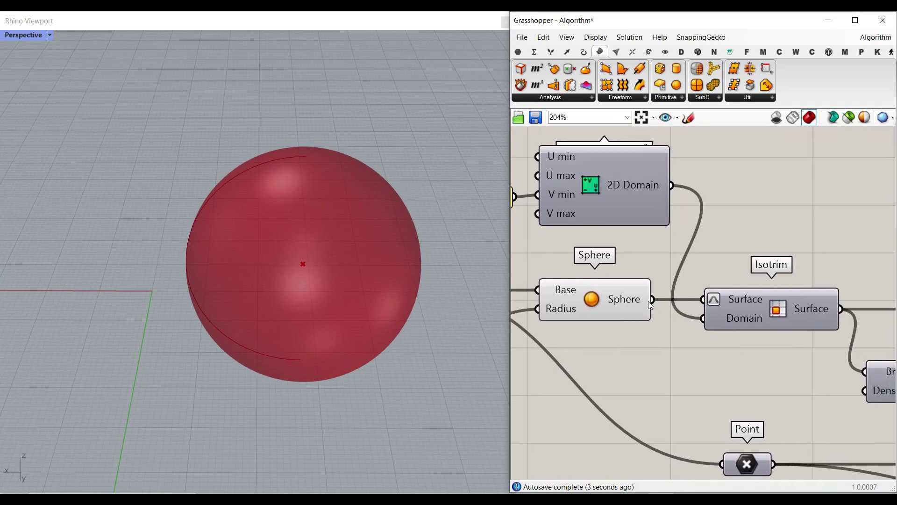
left_click(773, 98)
right_click_drag(765, 355, 692, 366)
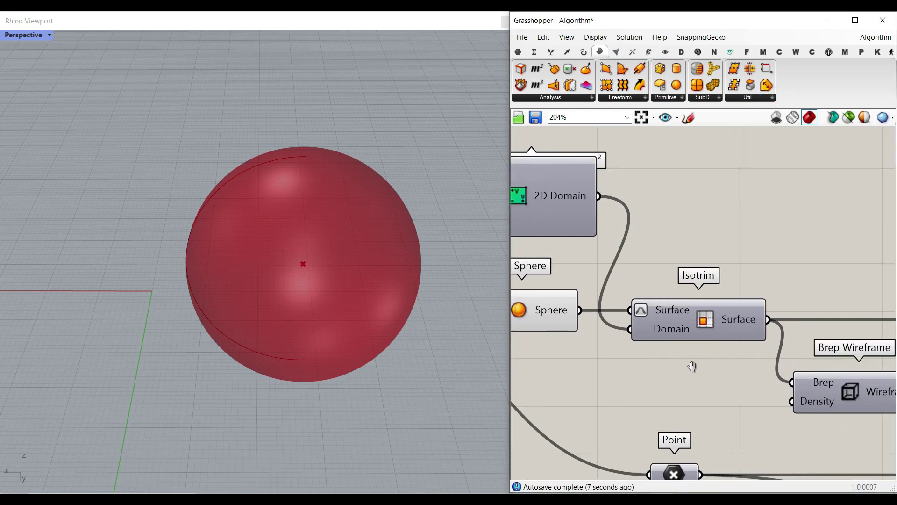
scroll(693, 339, "up", 3)
right_click(649, 243)
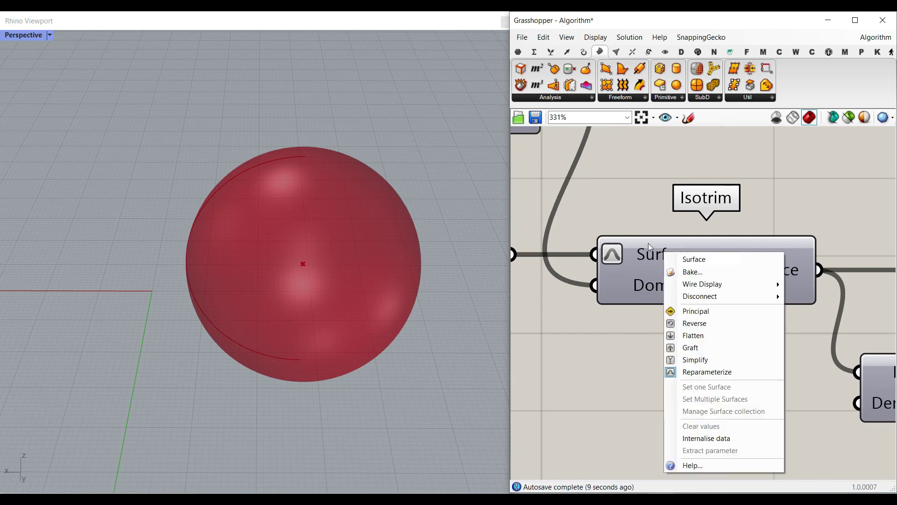
right_click_drag(648, 243, 662, 279)
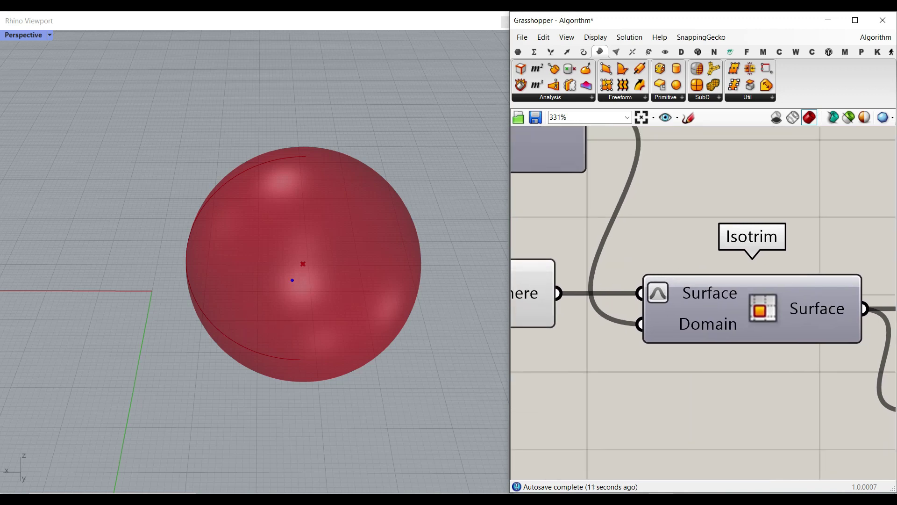
mouse_move(221, 291)
left_mouse_down()
mouse_move(395, 220)
mouse_move(183, 245)
left_mouse_up()
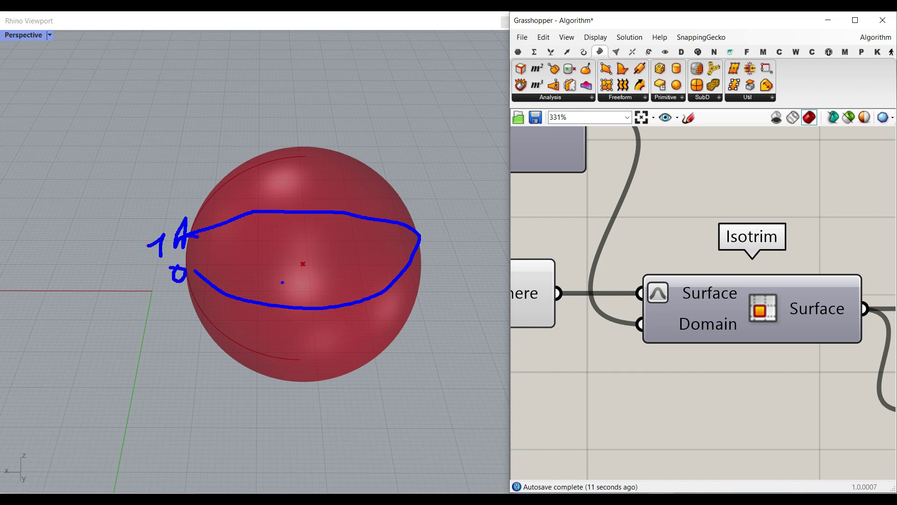
mouse_move(284, 302)
left_mouse_down()
mouse_move(310, 137)
mouse_move(317, 368)
left_mouse_up()
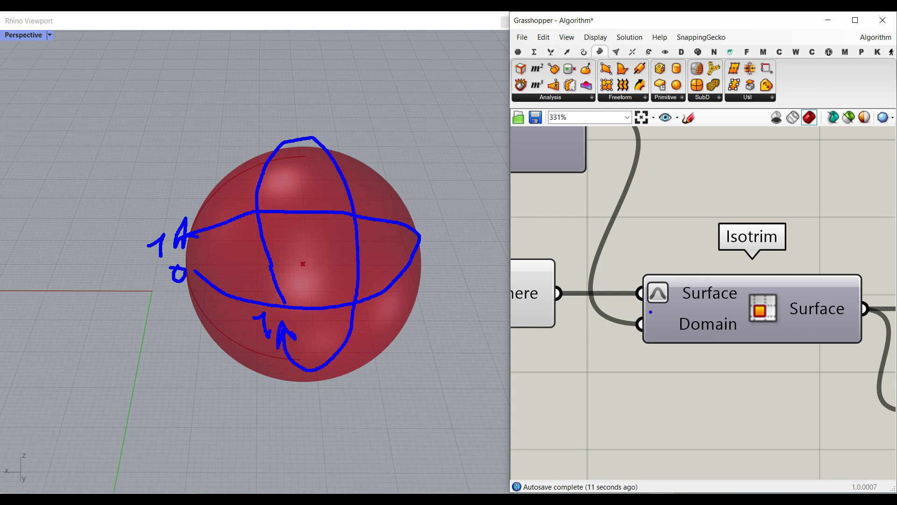
key("Escape")
Look up Construct Domain² among the maths domain components and inspect its U and V inputs, including the 0.5 panel feeding V min.
right_click_drag(612, 241, 708, 326)
scroll(708, 326, "down", 2)
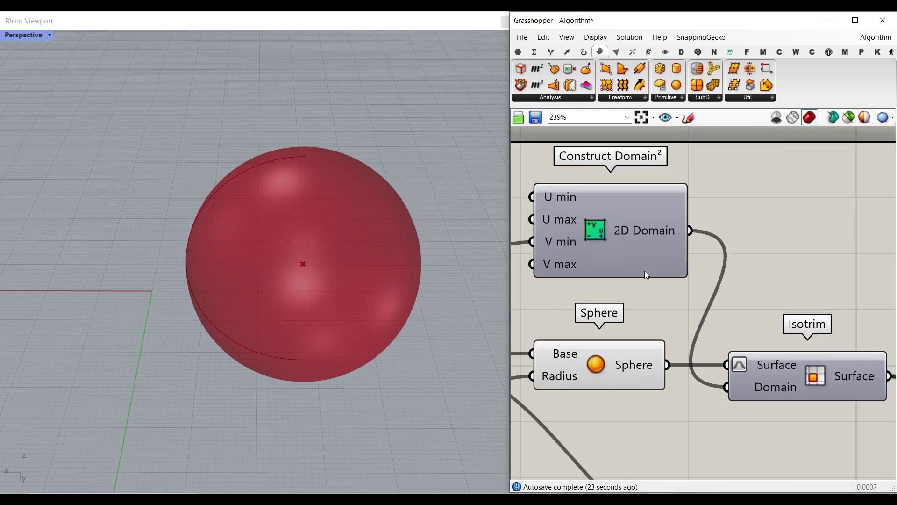
right_click_drag(650, 195, 694, 223)
scroll(650, 268, "up", 1)
left_click(534, 52)
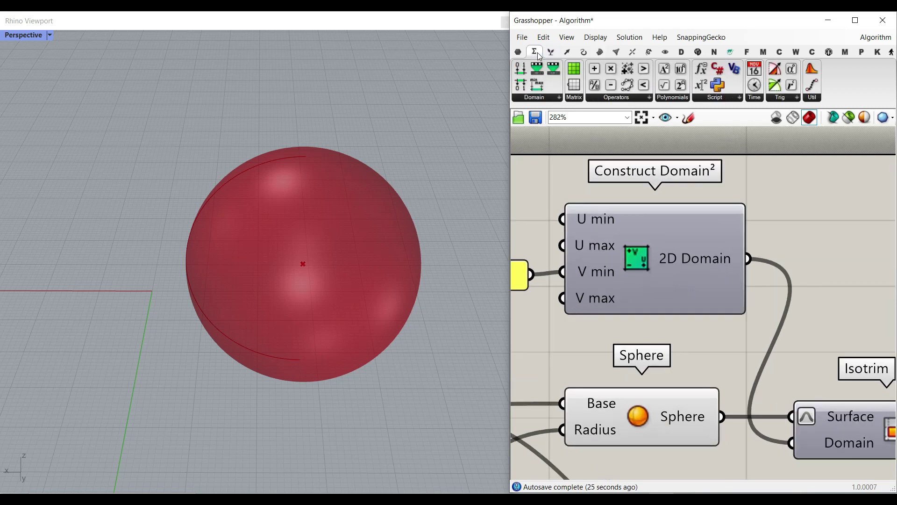
left_click(537, 97)
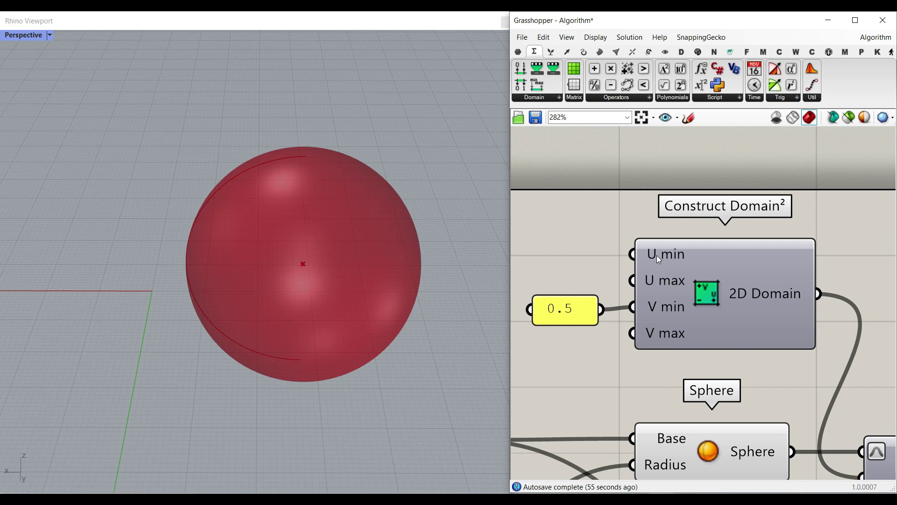
mouse_move(651, 279)
mouse_move(659, 309)
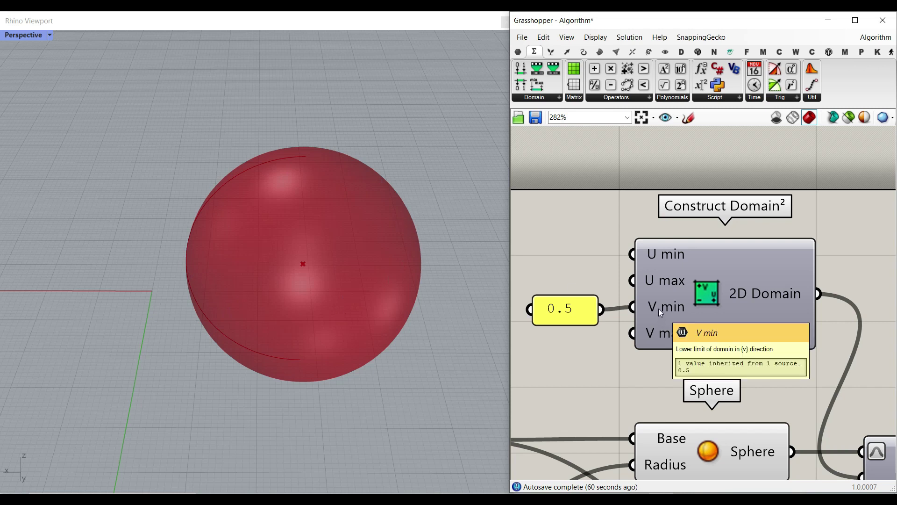
Turn on the preview of the Isotrim component and turn off the preview of the Sphere component.
right_click_drag(864, 421, 638, 249)
right_click(741, 286)
left_click(749, 309)
right_click_drag(591, 343, 722, 332)
right_click(614, 266)
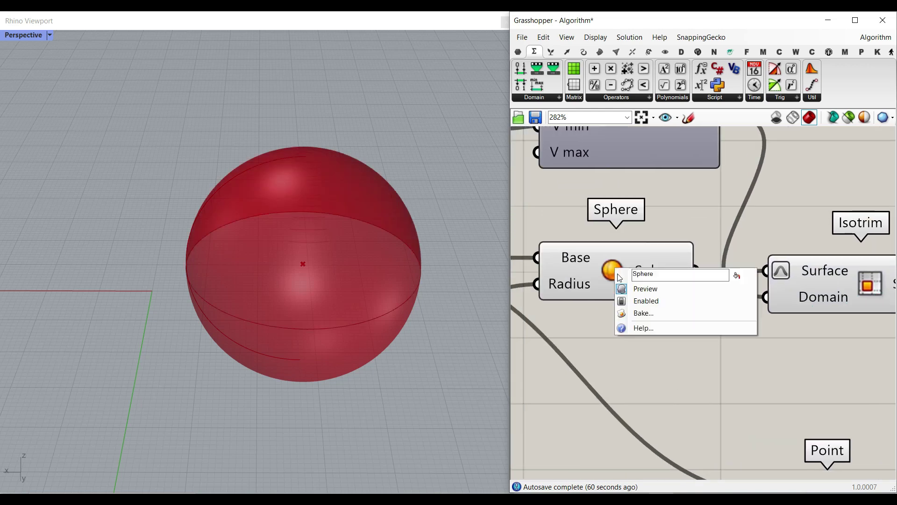
left_click(624, 287)
right_click_drag(292, 239, 307, 296)
Bake Isotrim's surface output with default attributes to view the trimmed sphere in Rhino, and undo the bake.
right_click_drag(721, 304, 585, 286)
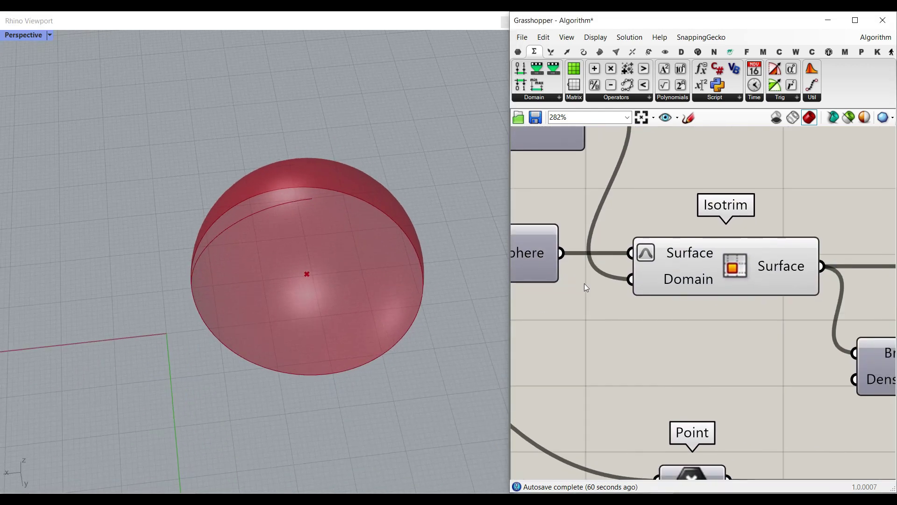
right_click(793, 272)
left_click(800, 290)
left_click(807, 391)
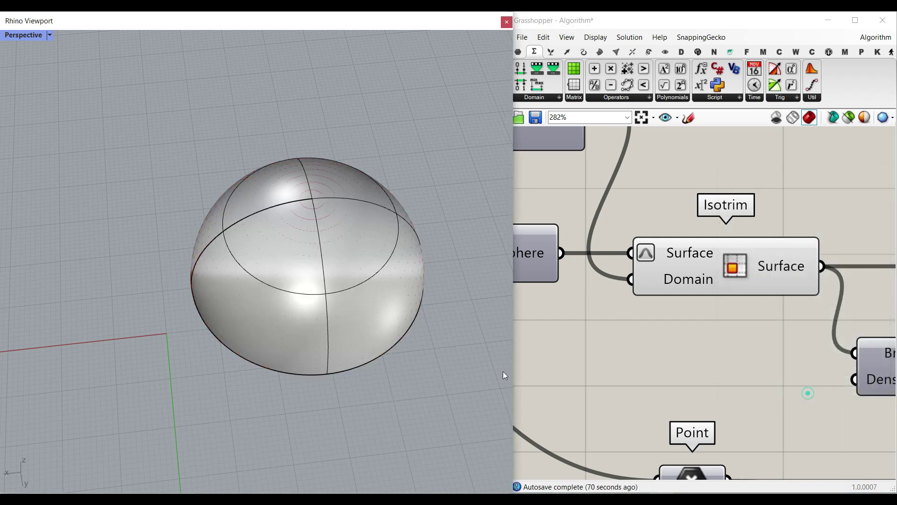
right_click_drag(467, 369, 337, 413)
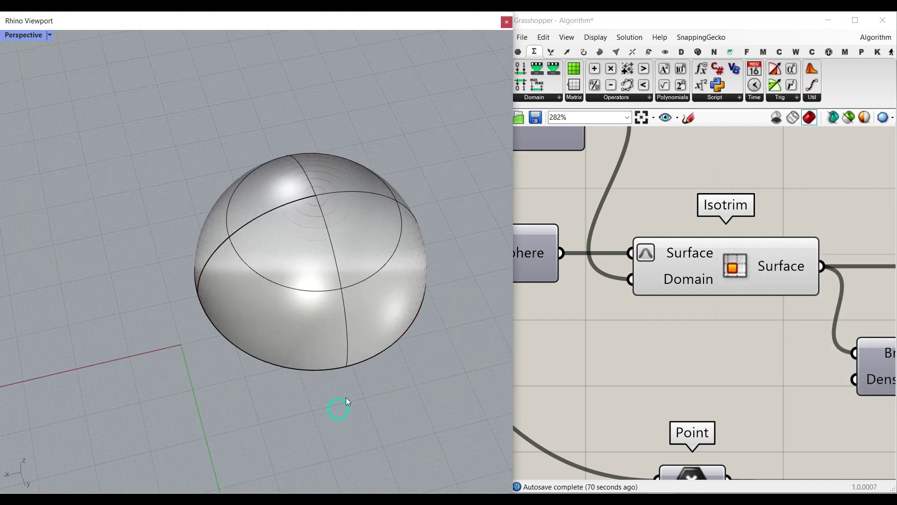
key("ctrl+z")
Turn on the preview of the Brep Wireframe component and select it to highlight its curves on the half sphere.
right_click_drag(690, 336, 599, 331)
scroll(602, 327, "down", 2)
right_click_drag(724, 341, 669, 309)
scroll(598, 340, "down", 4)
scroll(586, 341, "up", 4)
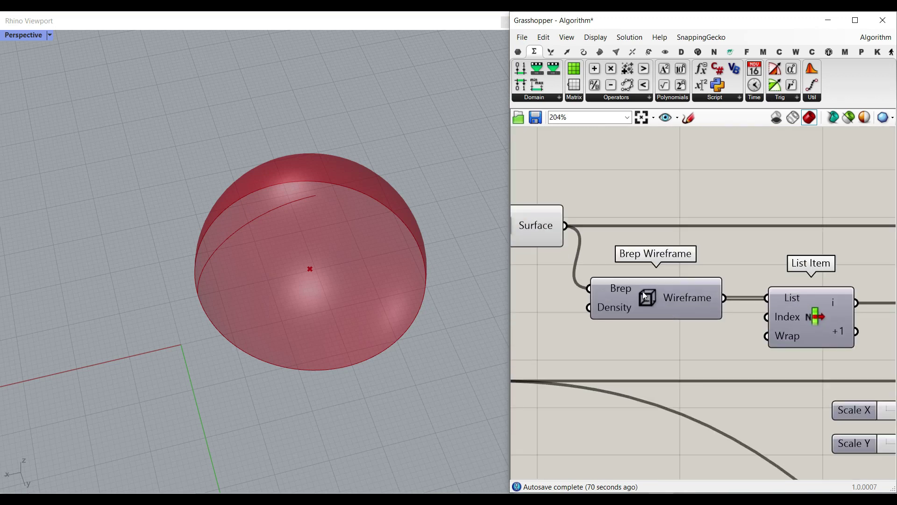
right_click(643, 292)
left_click(657, 310)
left_click(657, 304)
right_click_drag(299, 323, 387, 280)
scroll(286, 160, "up", 2)
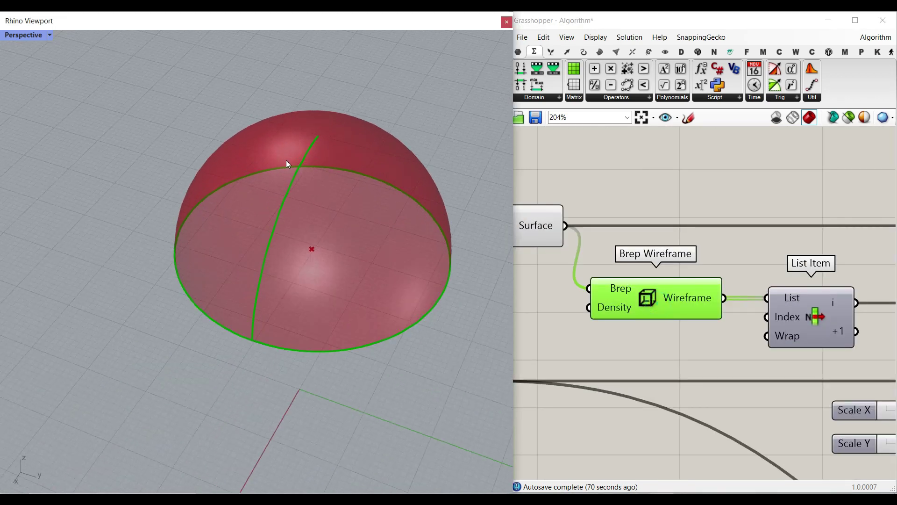
scroll(286, 160, "up", 2)
Bake the Brep Wireframe curves with default attributes and check the seam arc and base circle individually in the viewport.
right_click(689, 296)
left_click(710, 316)
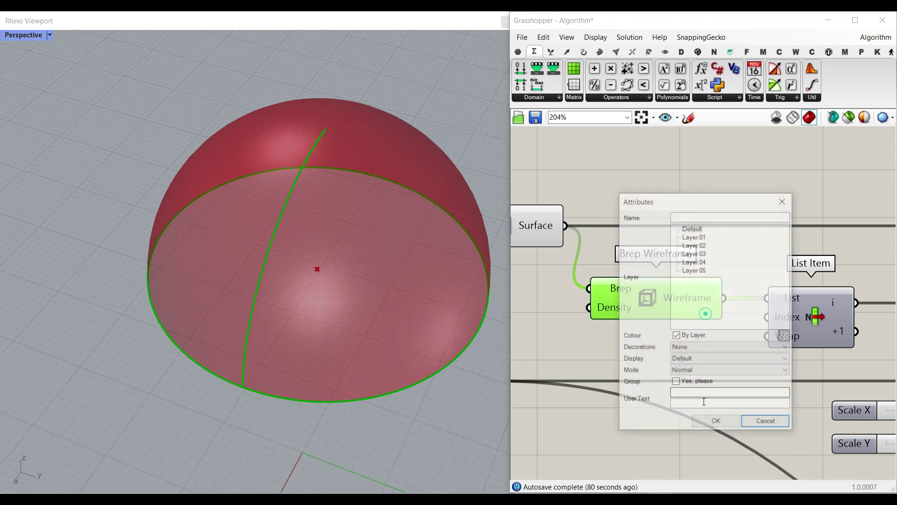
left_click(714, 423)
left_click(289, 200)
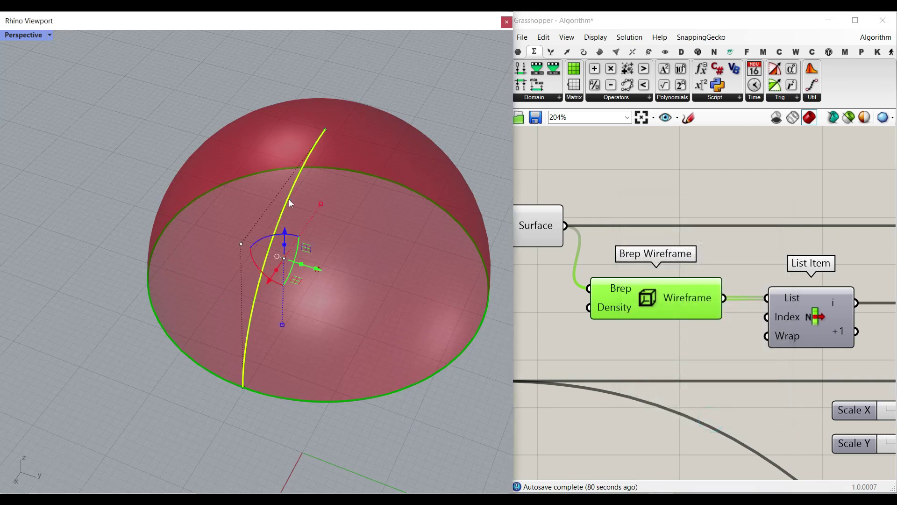
left_click(364, 400)
left_click(132, 171)
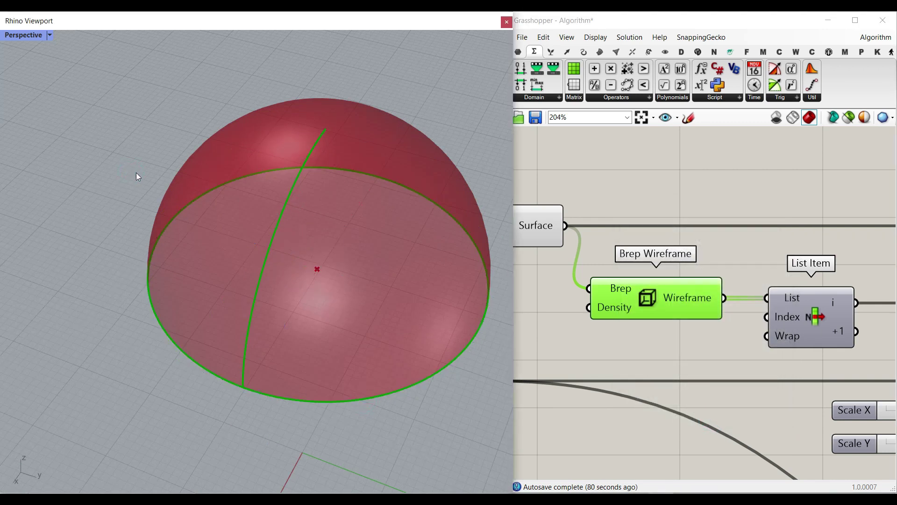
Examine the List Item component's inputs and its i and +1 outputs, and follow the connection to the Bounding Box.
right_click_drag(818, 323, 672, 293)
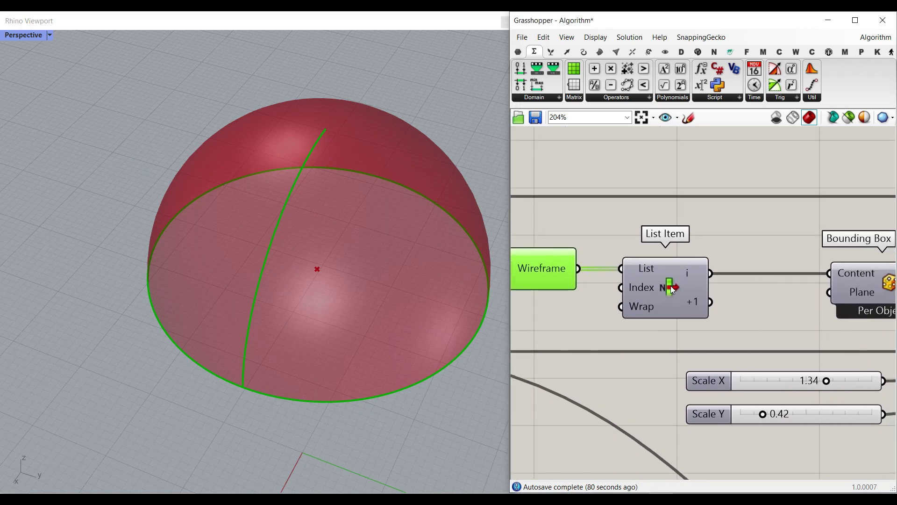
scroll(646, 226, "up", 5)
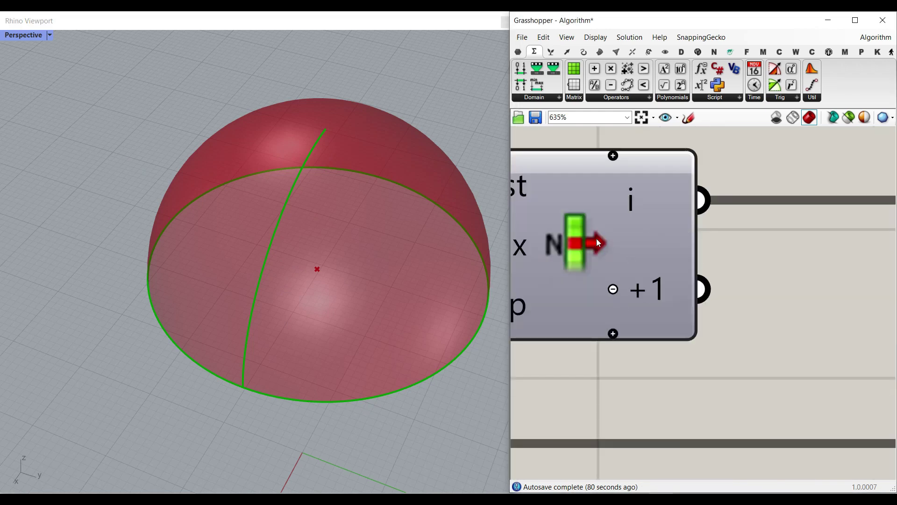
right_click_drag(596, 239, 720, 219)
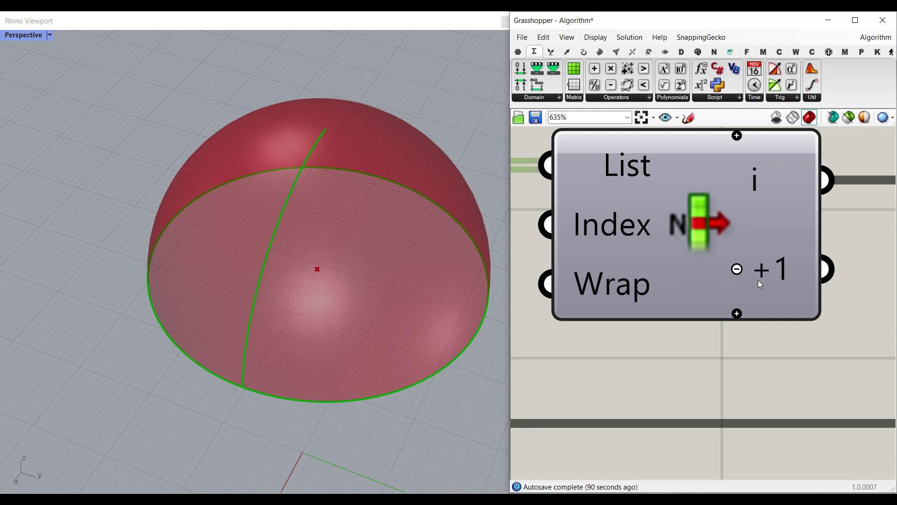
scroll(703, 306, "down", 2)
right_click_drag(878, 327, 674, 283)
right_click_drag(718, 249, 703, 293)
scroll(703, 293, "down", 7)
right_click_drag(655, 277, 695, 294)
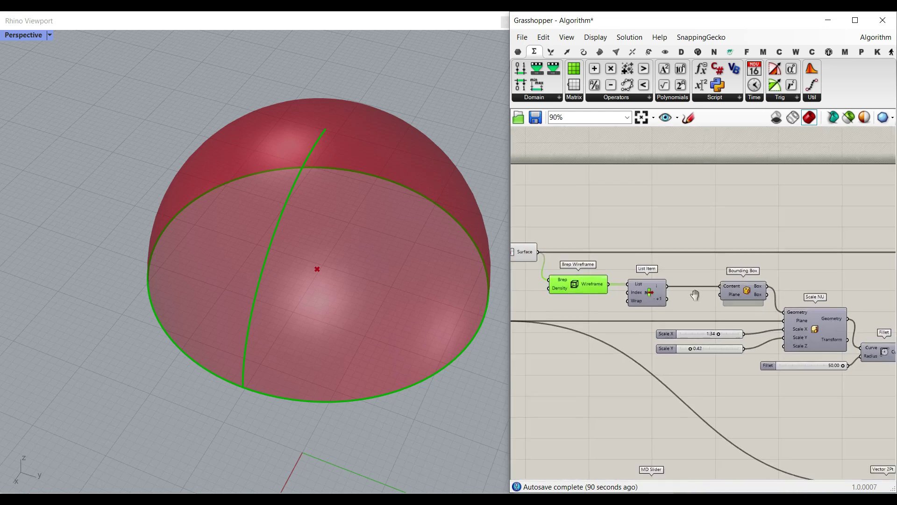
Add a Curve parameter and connect List Item's i output to it to highlight the extracted base circle.
scroll(644, 265, "up", 6)
left_click(518, 52)
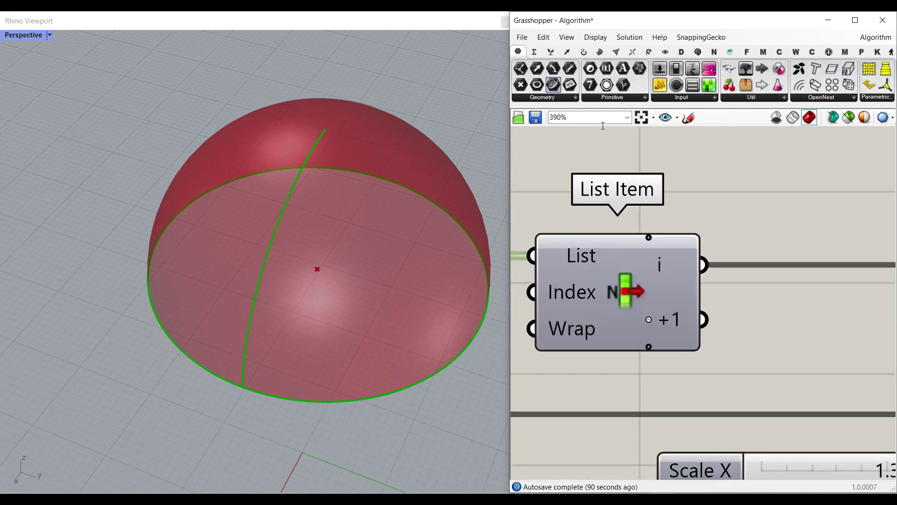
left_click(765, 212)
left_click_drag(704, 264, 716, 212)
left_click_drag(758, 214, 765, 214)
right_click_drag(196, 351, 187, 295)
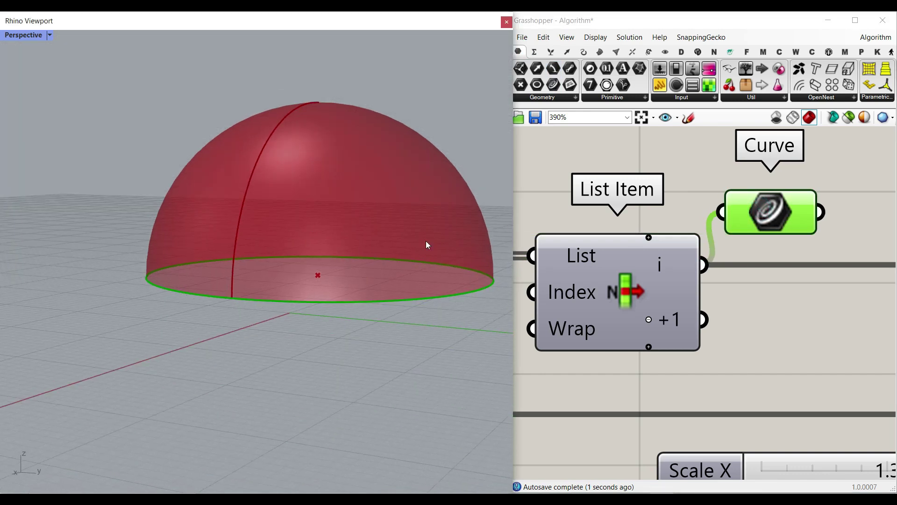
Delete the Curve parameter connected to the List Item component.
right_click_drag(804, 296, 687, 340)
scroll(663, 304, "down", 2)
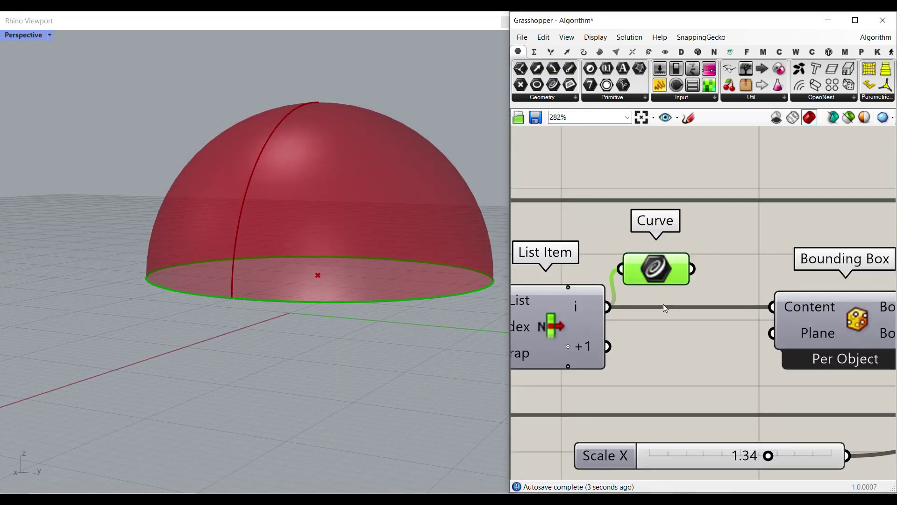
left_click(662, 267)
key("Delete")
Turn on the preview of the Bounding Box component and view the rectangle around the base circle.
right_click_drag(770, 271, 590, 232)
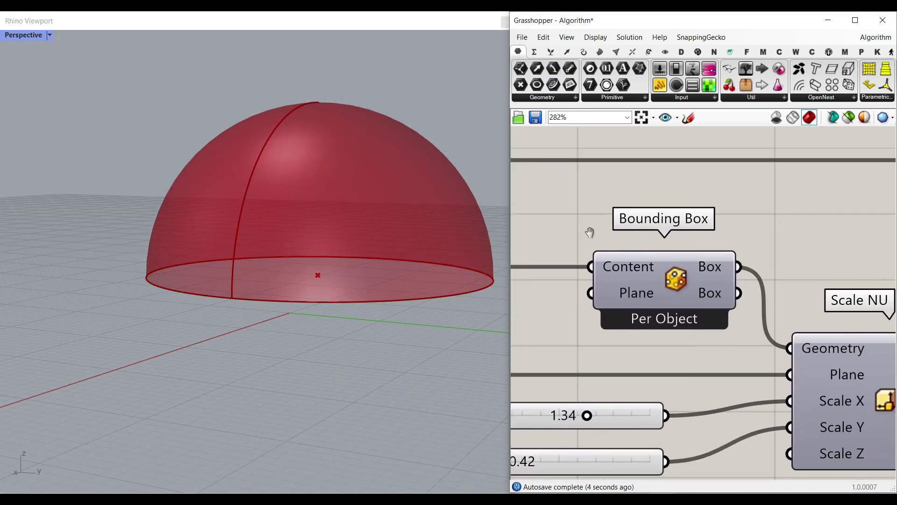
right_click(678, 266)
left_click(689, 287)
right_click_drag(250, 296, 24, 322)
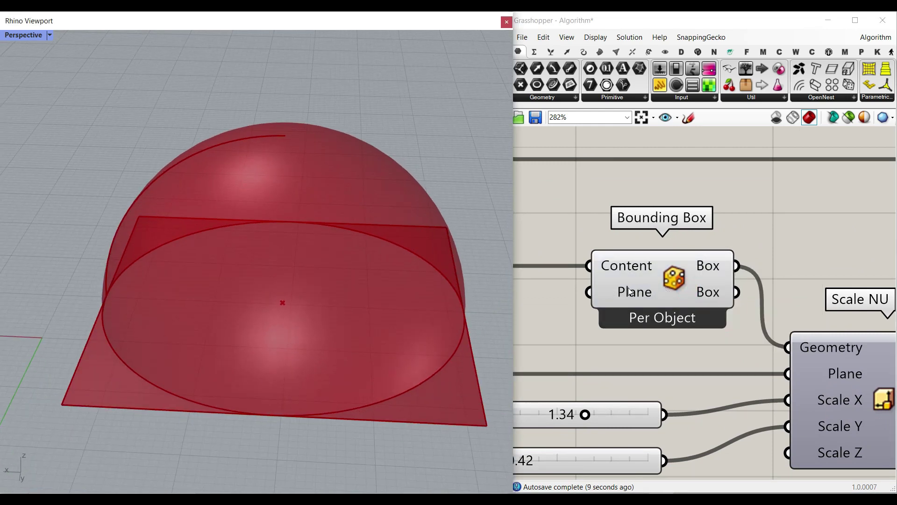
Examine the Scale NU component's inputs and trace its Plane input back to the Point component at the sphere's centre.
right_click_drag(628, 289, 683, 199)
right_click_drag(885, 263, 656, 253)
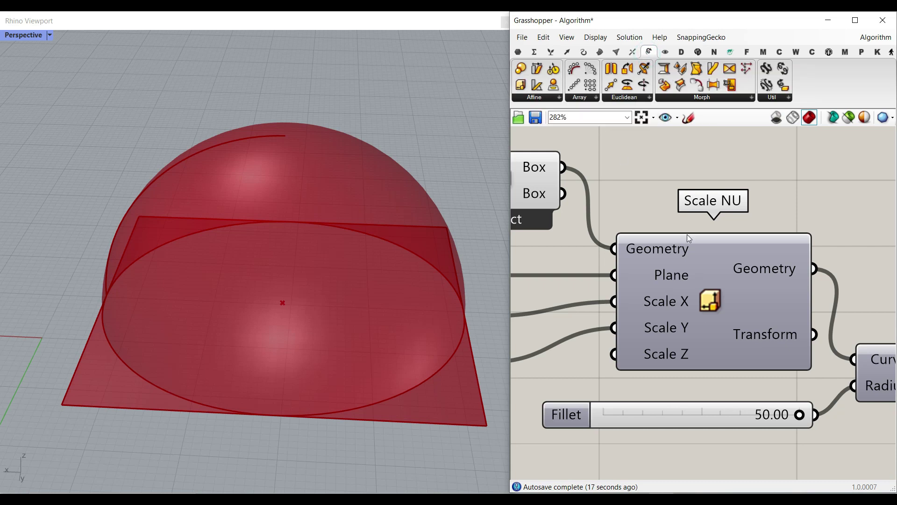
right_click_drag(647, 302, 772, 302)
scroll(744, 292, "down", 2)
right_click_drag(620, 284, 837, 280)
scroll(836, 279, "down", 3)
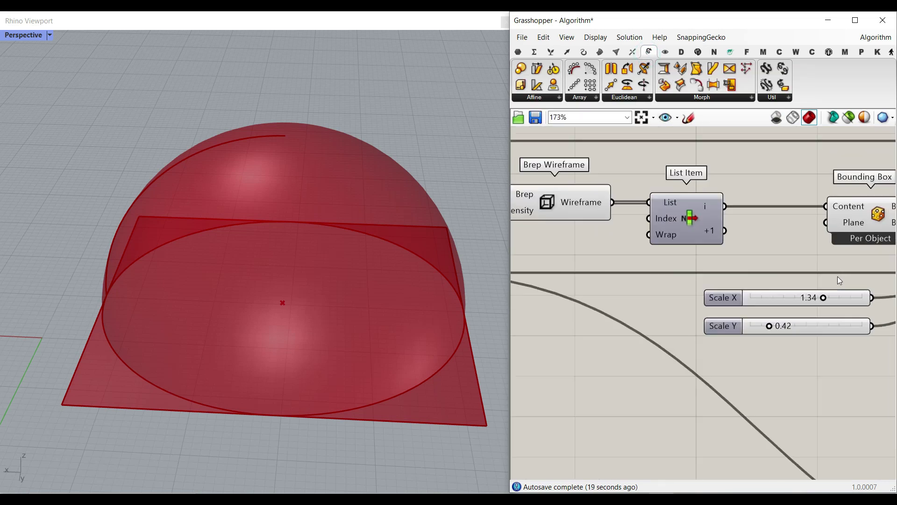
right_click_drag(584, 274, 712, 274)
scroll(646, 279, "up", 1)
right_click_drag(645, 278, 533, 330)
left_click(587, 221)
right_click_drag(841, 312, 499, 322)
scroll(689, 329, "up", 4)
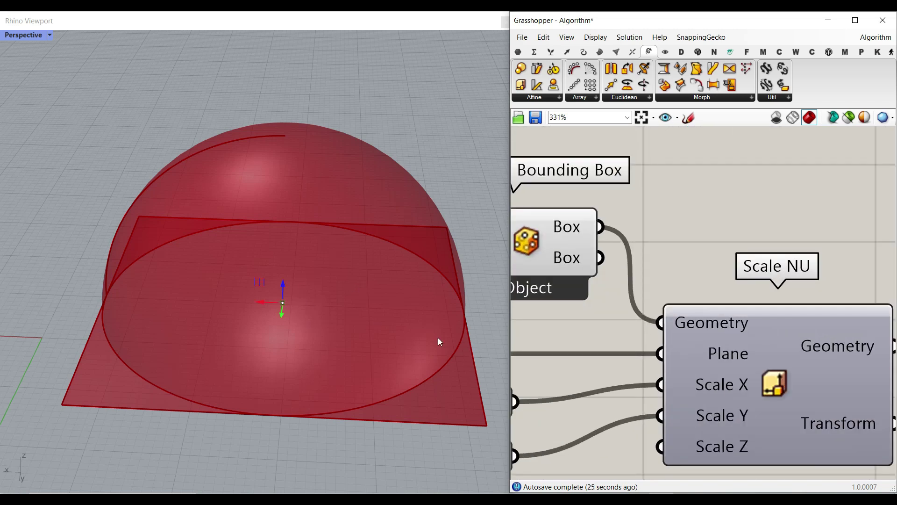
left_click_drag(282, 303, 414, 304)
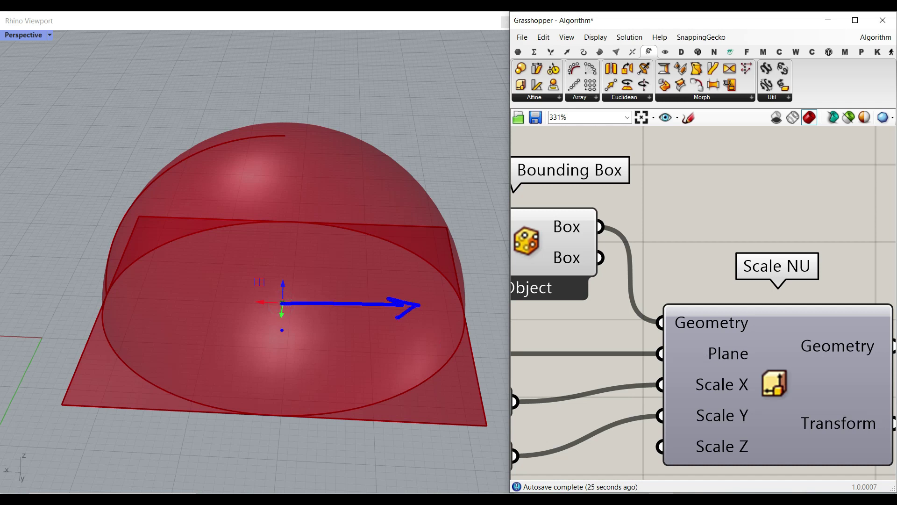
left_click_drag(282, 329, 272, 242)
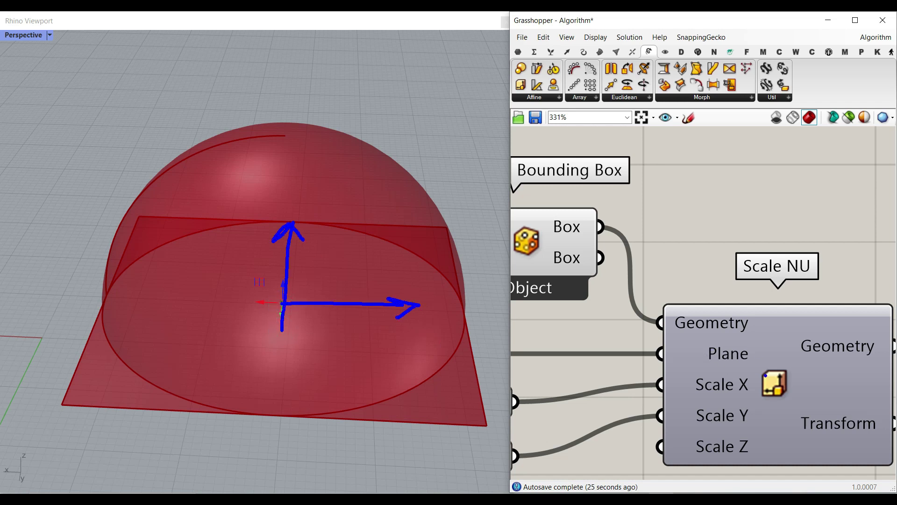
left_click_drag(692, 417, 775, 400)
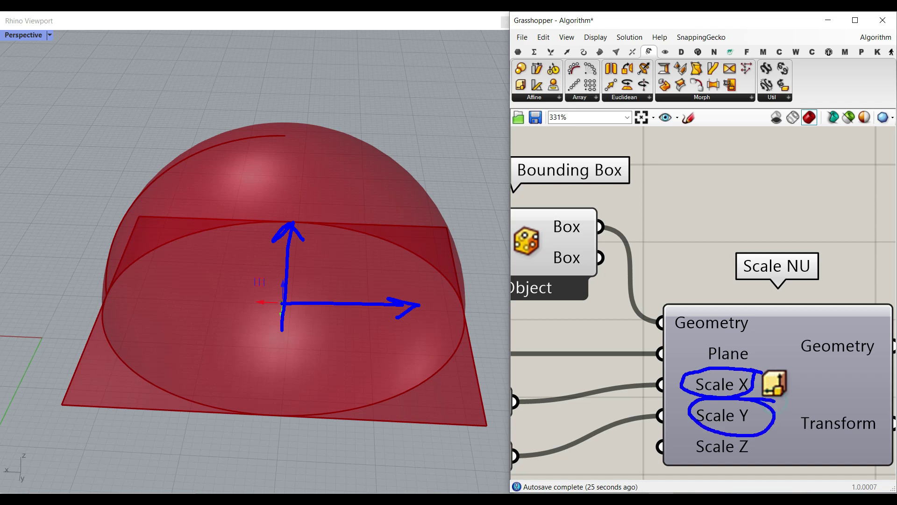
key("Escape")
Turn on the preview of the Scale NU component and turn off the preview of the Bounding Box.
right_click_drag(685, 368, 668, 315)
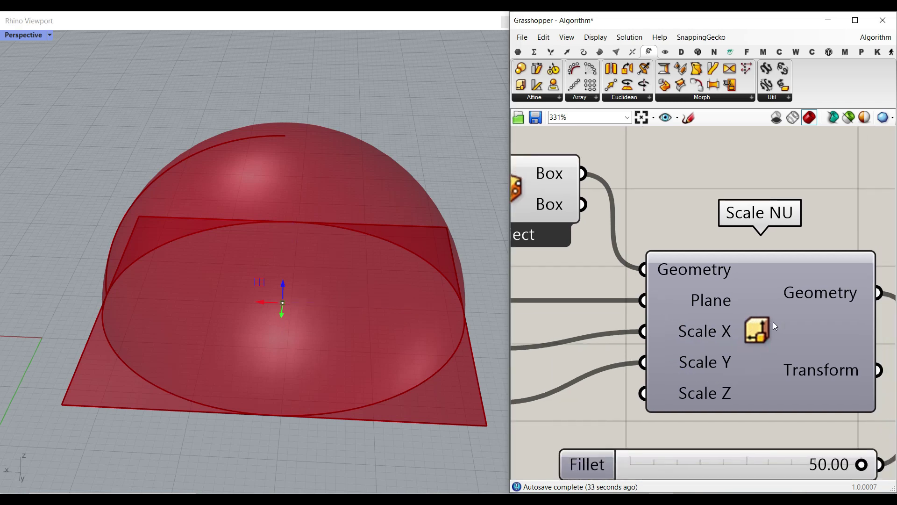
right_click(773, 322)
left_click(780, 343)
right_click_drag(578, 267, 657, 270)
right_click(580, 188)
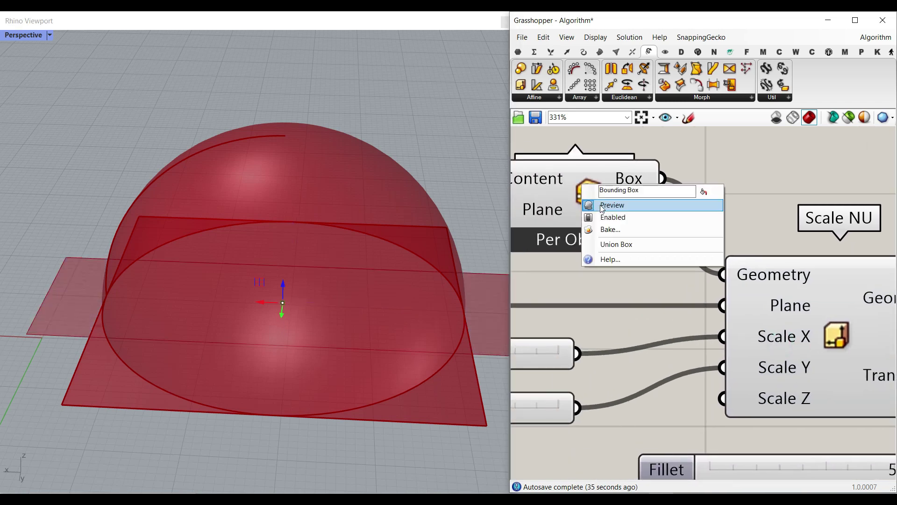
left_click(600, 205)
Set Scale Y to 0.26 and reduce Scale X so the scaled rectangle extends only slightly beyond the base circle.
right_click_drag(609, 297, 780, 259)
left_click_drag(656, 314, 620, 315)
mouse_move(553, 368)
left_mouse_down()
mouse_move(579, 369)
mouse_move(535, 369)
left_mouse_up()
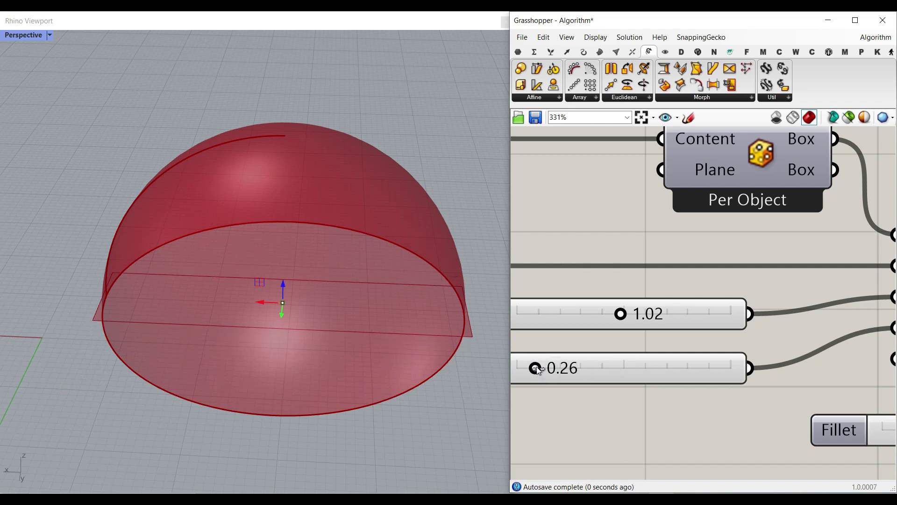
right_click_drag(392, 262, 366, 326)
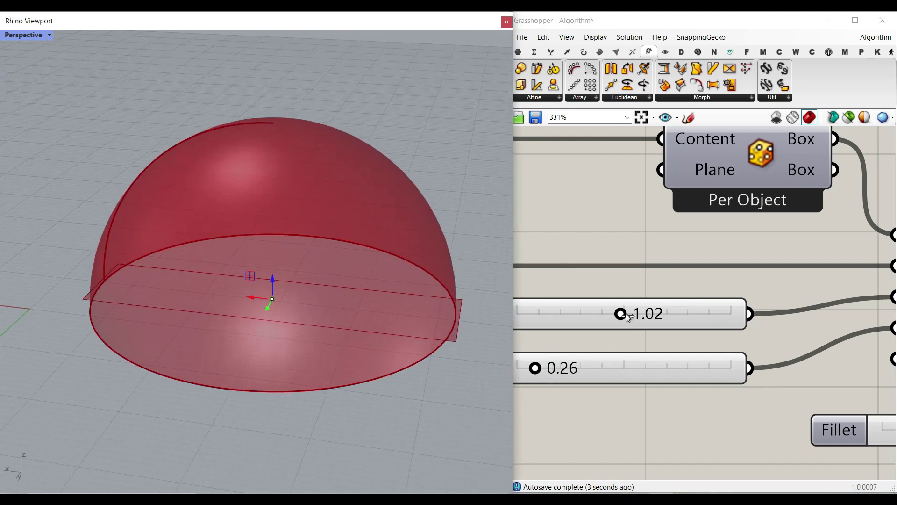
mouse_move(626, 313)
left_mouse_down()
mouse_move(647, 316)
mouse_move(636, 313)
left_mouse_up()
Select the Scale NU component to highlight the scaled rectangle, and turn on the preview of the Fillet component.
scroll(719, 329, "down", 4)
right_click_drag(857, 310, 620, 265)
scroll(654, 300, "up", 2)
left_click(660, 303)
scroll(786, 324, "up", 3)
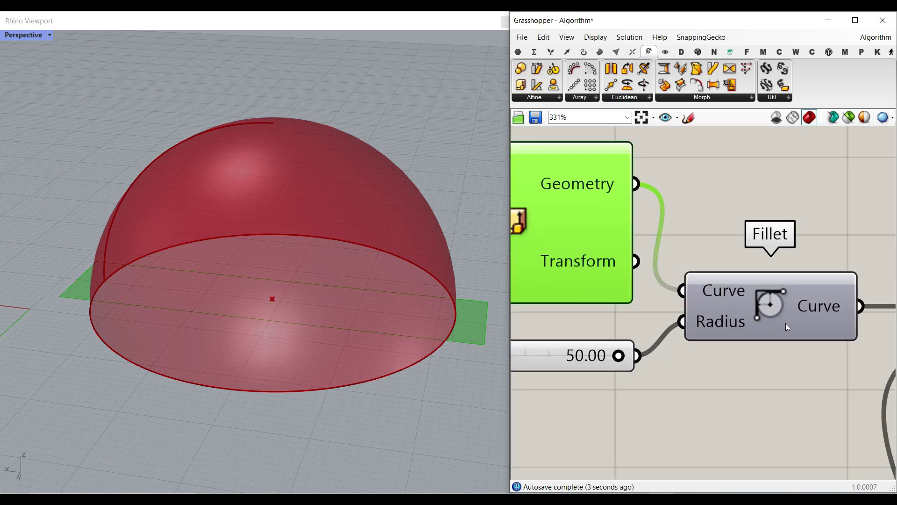
right_click_drag(573, 362, 627, 351)
right_click_drag(831, 292, 771, 288)
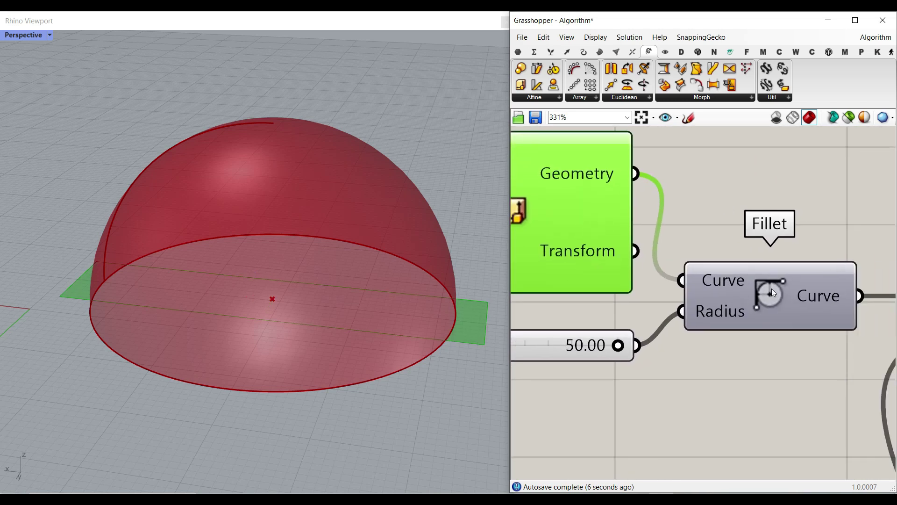
right_click(772, 288)
left_click(786, 310)
Turn off the preview of the Scale NU component so only the Fillet curve represents the scaled rectangle.
right_click_drag(560, 248, 652, 267)
right_click(603, 227)
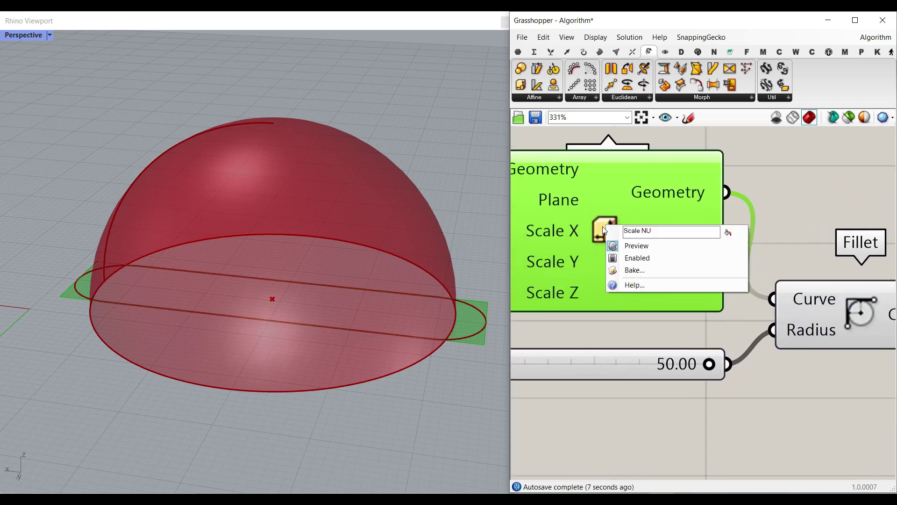
left_click(618, 246)
right_click_drag(615, 360, 682, 360)
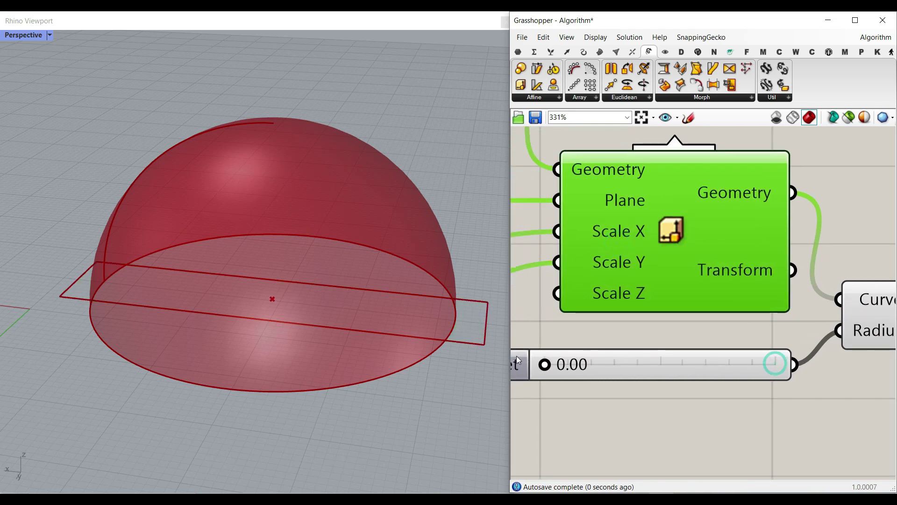
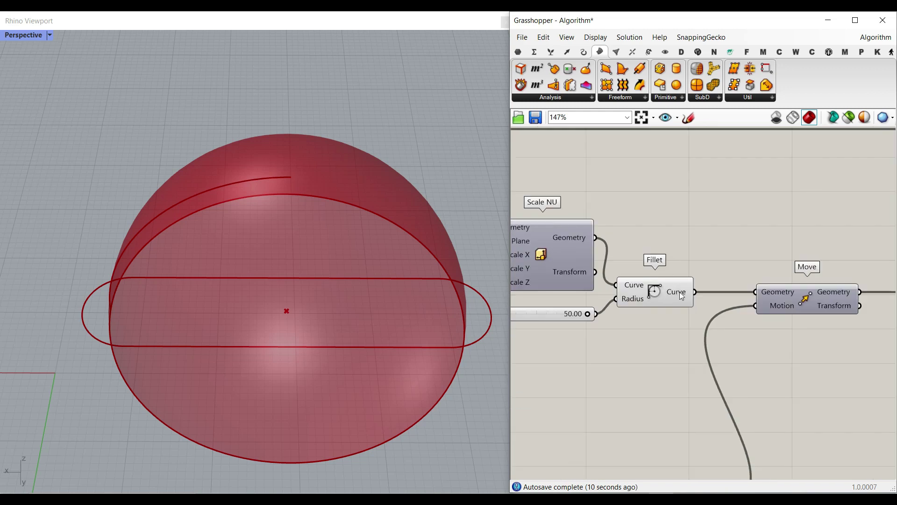
Turn on the preview of the Move component and turn off the preview of the Fillet component.
right_click_drag(786, 293, 683, 279)
right_click(675, 279)
left_click(686, 298)
right_click_drag(597, 311, 707, 298)
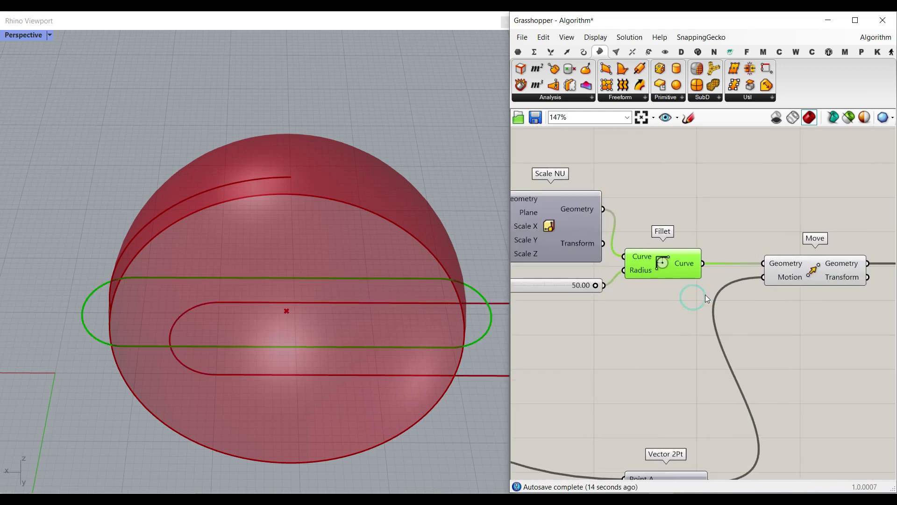
right_click(662, 259)
left_click(678, 282)
scroll(703, 262, "down", 2)
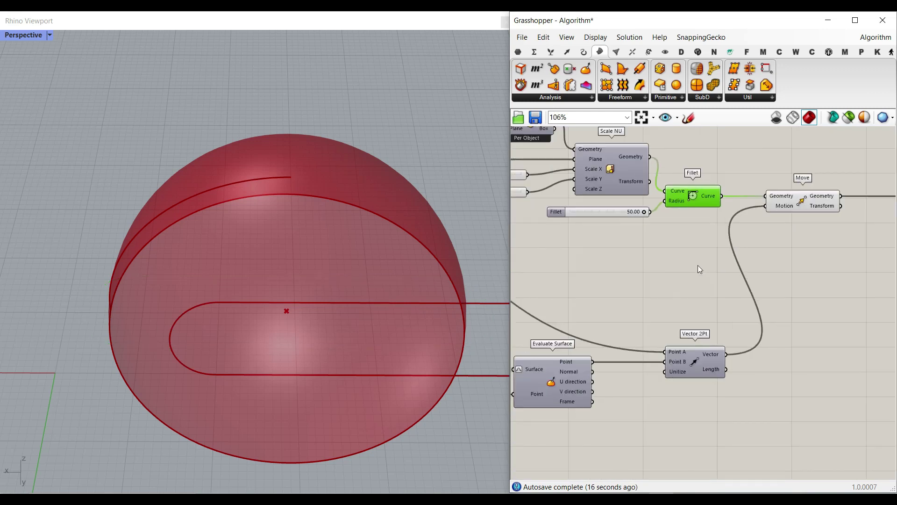
Trace Vector 2Pt's Point A input back to the Point component, turn on its preview and select it.
right_click_drag(611, 310, 674, 290)
right_click_drag(311, 222, 205, 341)
right_click_drag(289, 330, 208, 337)
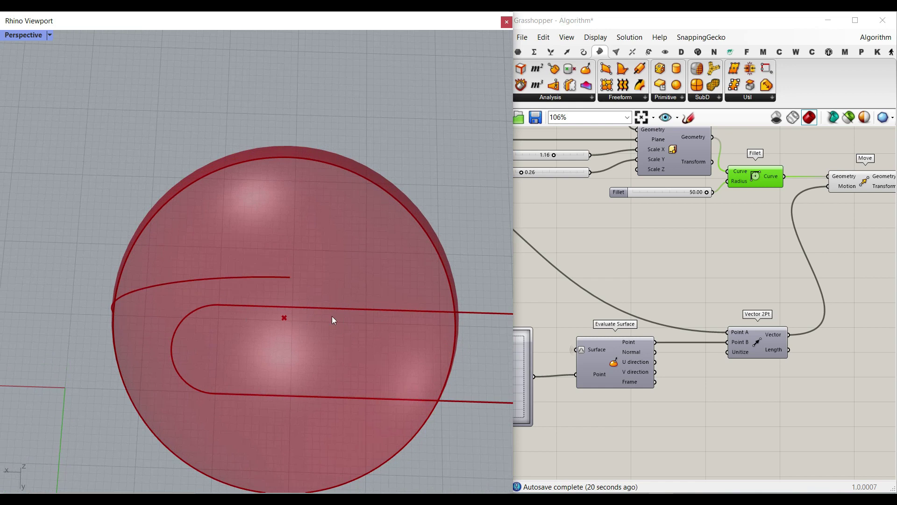
right_click_drag(605, 290, 832, 338)
right_click(538, 181)
left_click(552, 201)
left_click(536, 181)
Turn on the preview of the Evaluate Surface component that feeds Vector 2Pt's Point B.
right_click_drag(374, 348, 362, 280)
right_click_drag(739, 316, 472, 258)
scroll(694, 337, "up", 4)
right_click_drag(694, 353, 805, 316)
right_click_drag(599, 334, 772, 336)
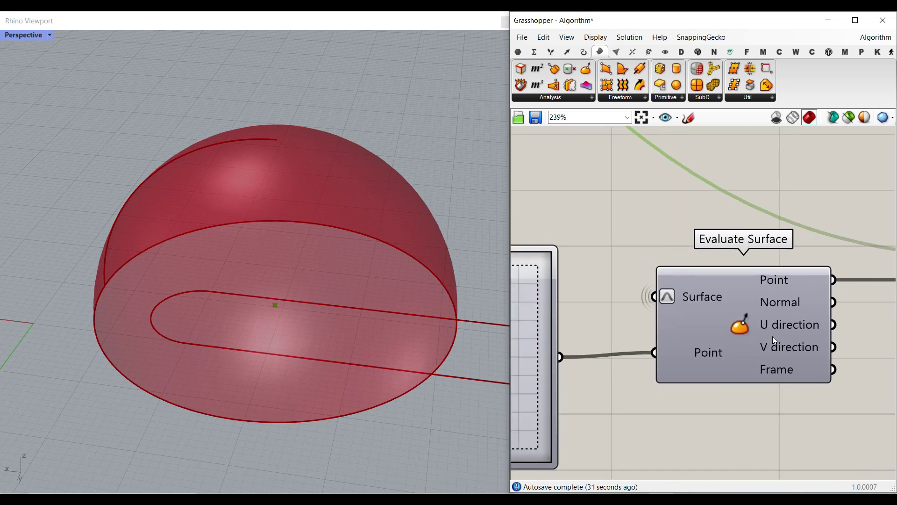
right_click(737, 319)
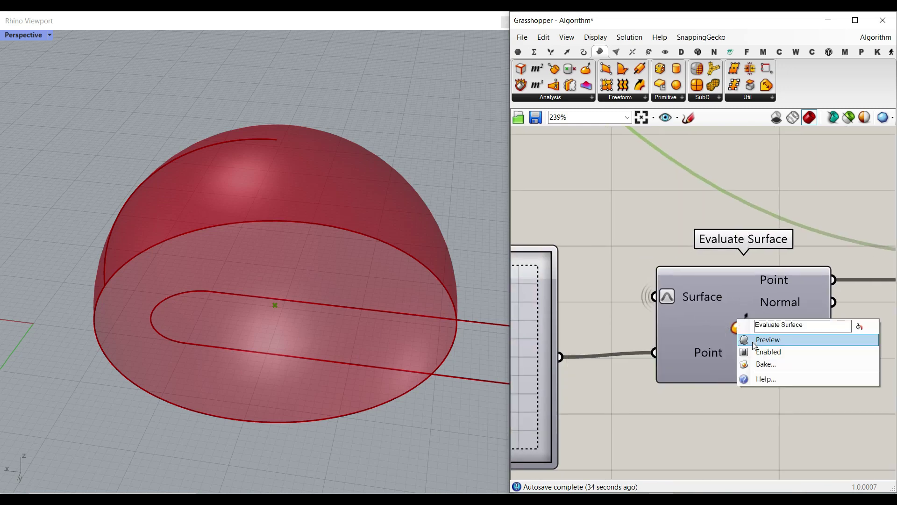
key("Escape")
Add a Curve parameter above the MD Slider and connect the List Item output to it.
scroll(726, 323, "down", 4)
right_click_drag(612, 131, 691, 280)
scroll(646, 205, "up", 3)
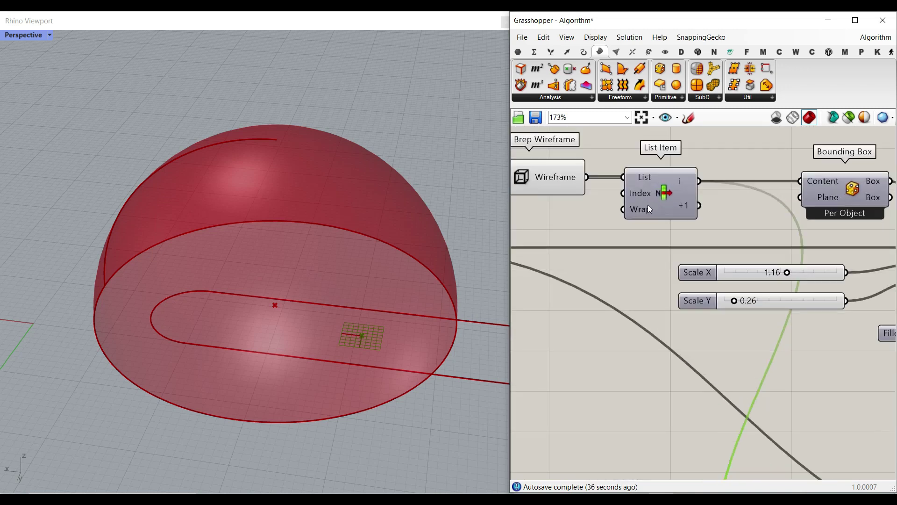
left_click(516, 54)
left_click(553, 85)
left_click(727, 197)
left_click_drag(699, 181, 616, 324)
scroll(643, 219, "down", 4)
scroll(672, 369, "up", 4)
scroll(645, 341, "up", 4)
right_click_drag(657, 322, 669, 343)
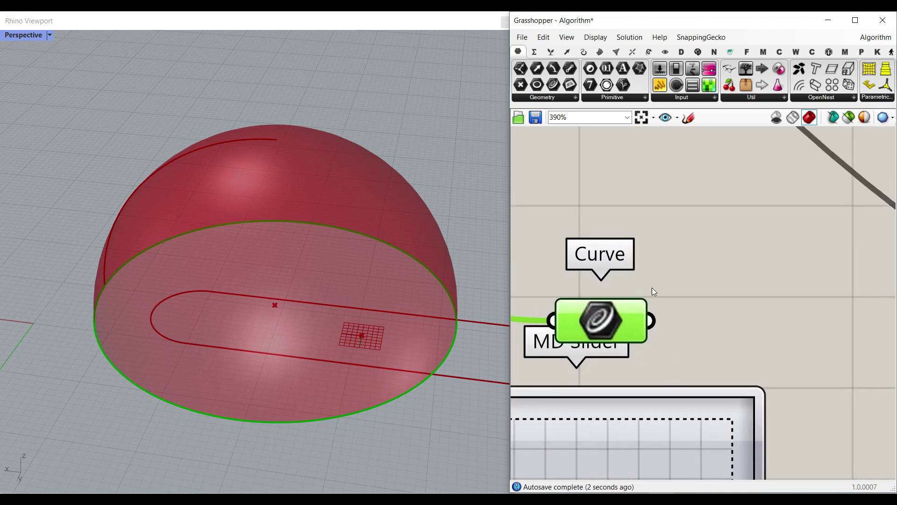
Add a Surface parameter beside the Curve parameter, connect the curve to it and view the surface on the dome's base.
left_click(552, 100)
left_click_drag(598, 233, 693, 333)
right_click_drag(394, 318, 303, 164)
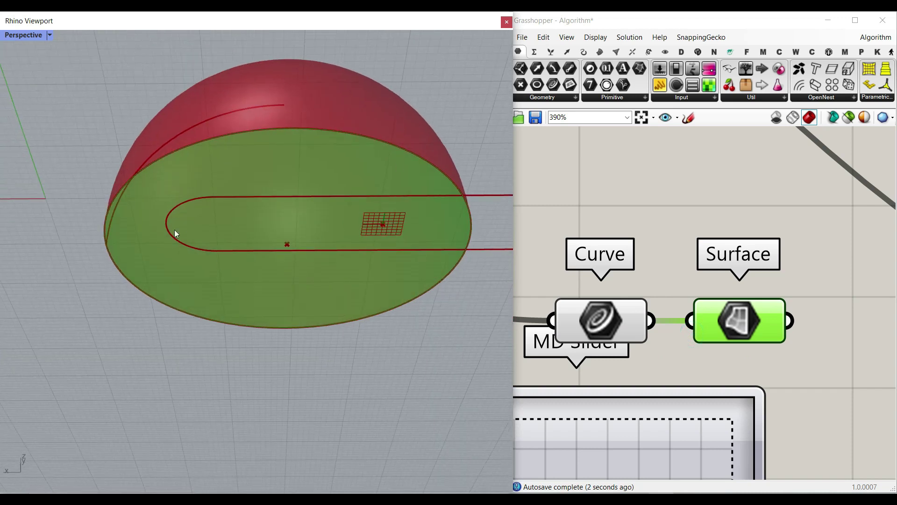
Bake the Surface parameter's geometry and move the baked disc beside the dome.
right_click(618, 321)
right_click_drag(830, 343, 788, 336)
right_click(691, 322)
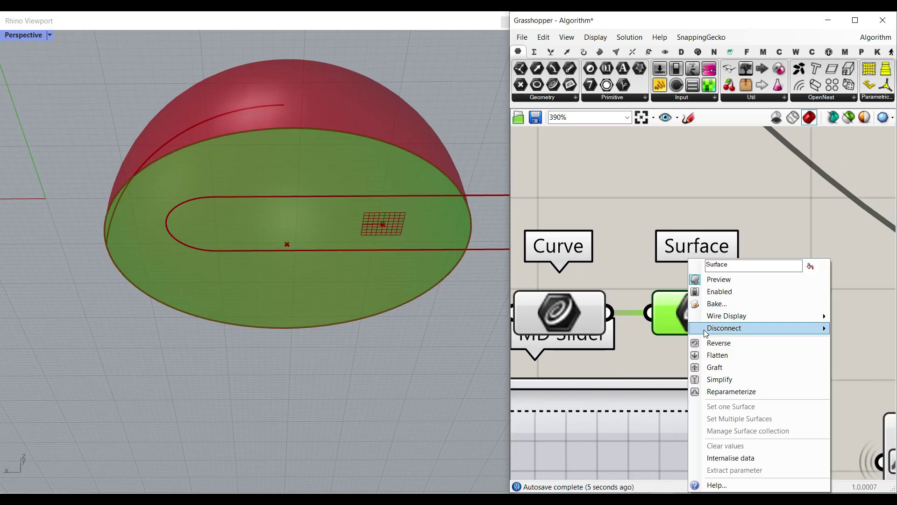
left_click(712, 302)
left_click(733, 405)
scroll(307, 218, "down", 9)
right_click_drag(308, 217, 303, 268)
left_click_drag(311, 259, 149, 271)
Try untrimming the circular edge of the baked disc, and delete the disc.
left_click(173, 199)
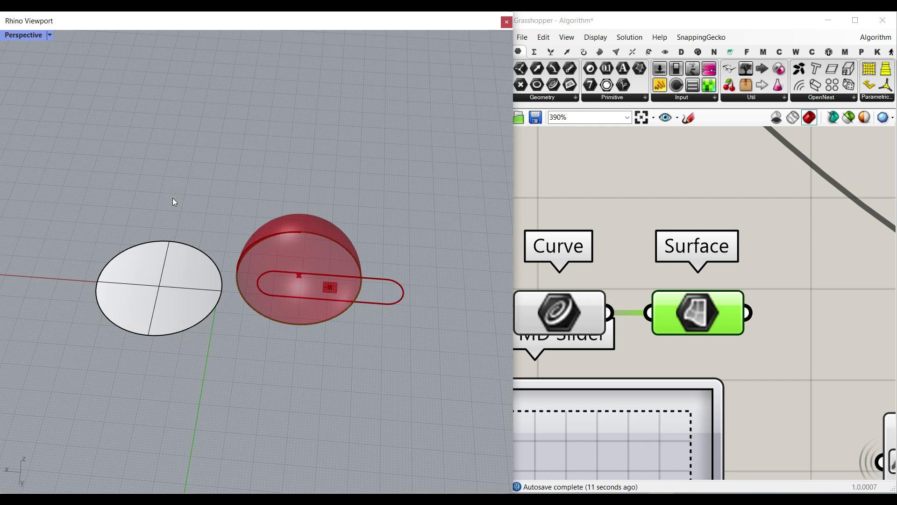
left_click(144, 241)
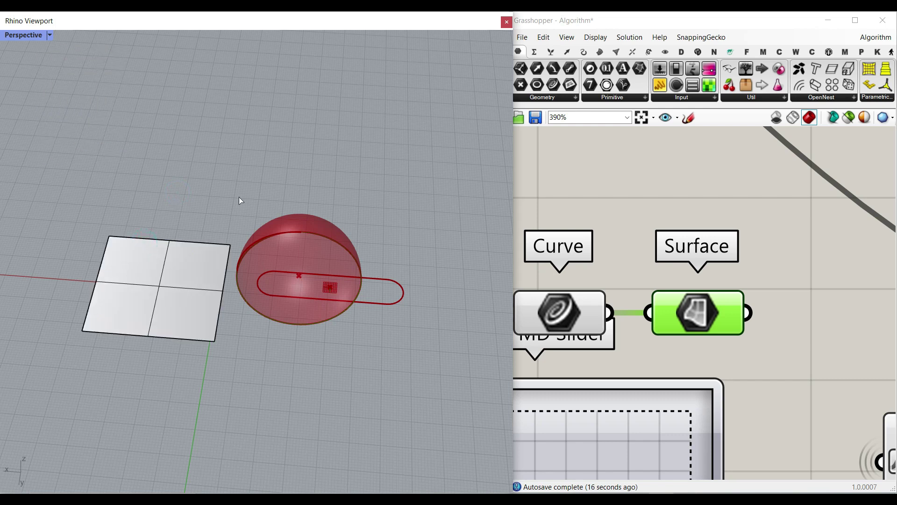
key("ctrl+z")
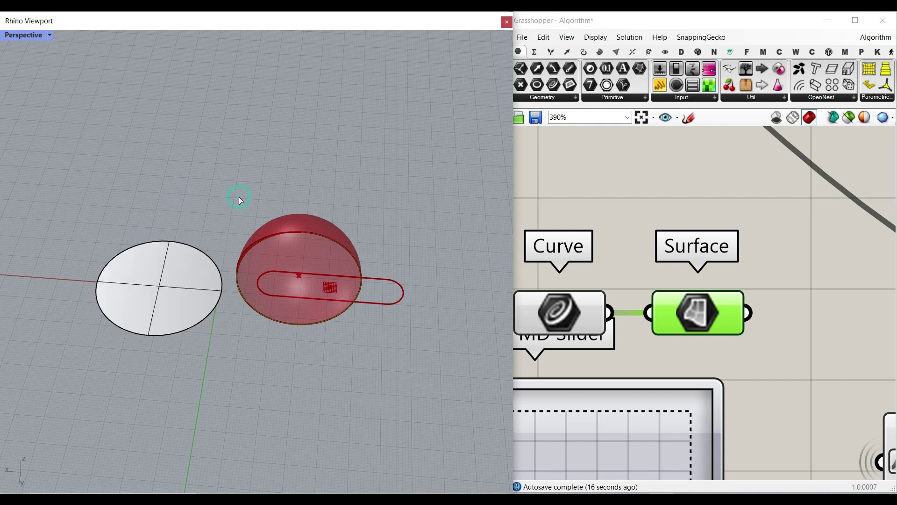
left_click(177, 279)
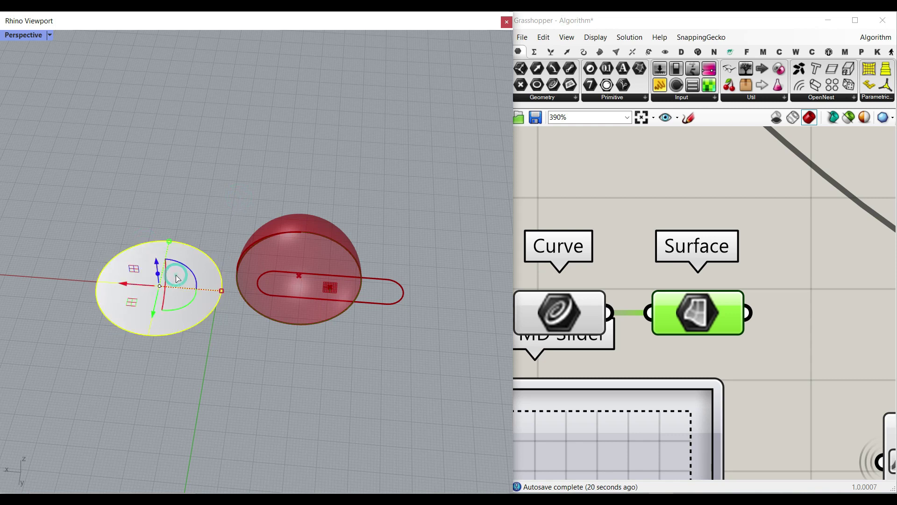
key("Delete")
Move the MD Slider's handle to higher X and Y values and view the evaluated point on the dome's base.
scroll(692, 251, "down", 4)
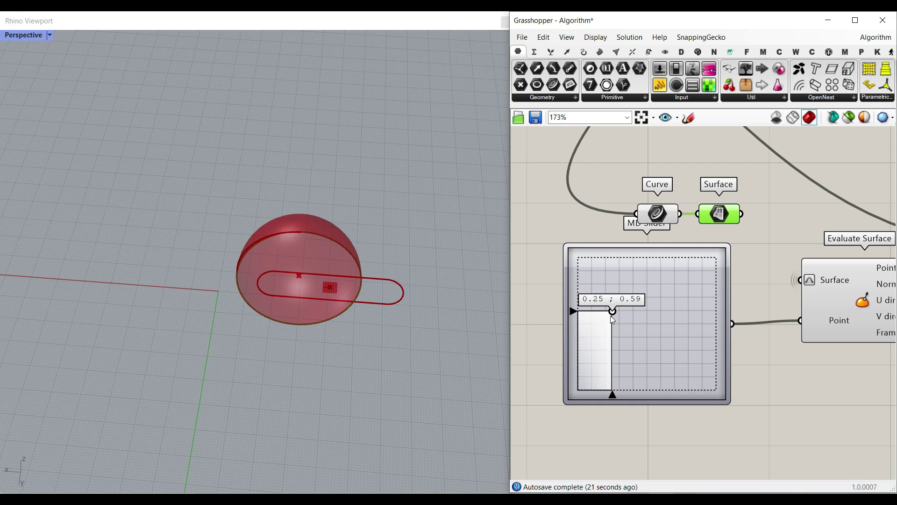
left_click_drag(612, 312, 662, 293)
right_click_drag(743, 295, 563, 335)
scroll(641, 320, "down", 1)
right_click_drag(719, 333, 685, 331)
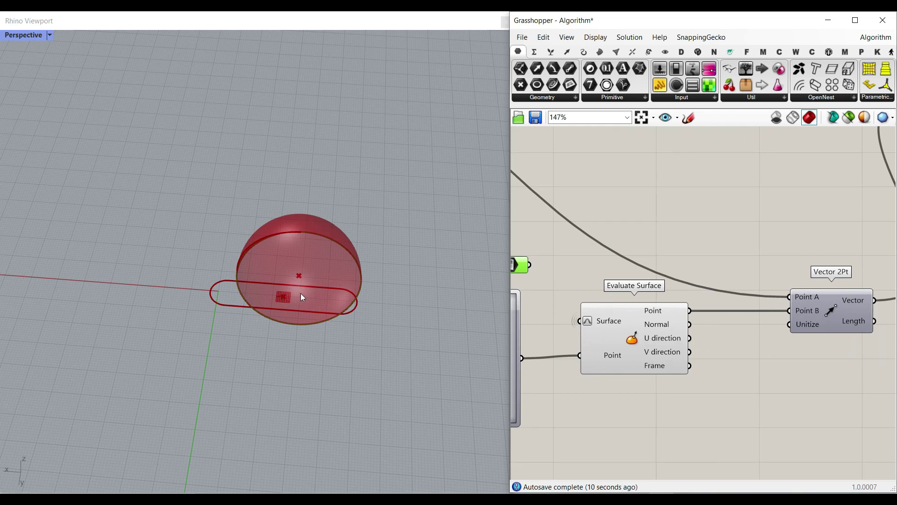
scroll(275, 304, "up", 3)
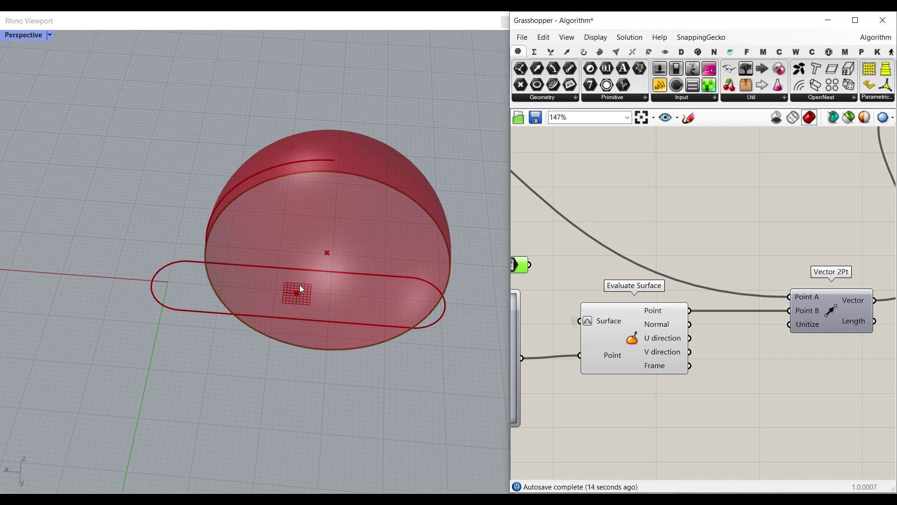
Turn off the preview of the Evaluate Surface component and move the MD Slider's handle to its lowest X value.
right_click(635, 341)
left_click(641, 363)
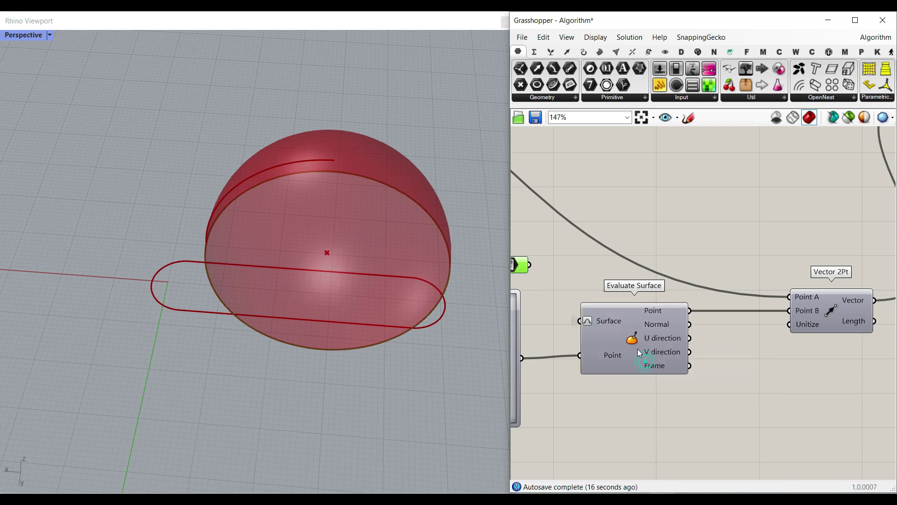
right_click_drag(635, 351, 823, 319)
left_click_drag(649, 300, 549, 325)
Select the Move component to highlight the moved slot curve in the viewport.
right_click_drag(755, 311, 737, 294)
scroll(737, 294, "down", 4)
scroll(805, 223, "up", 3)
right_click_drag(805, 223, 764, 251)
left_click(765, 251)
scroll(715, 286, "down", 2)
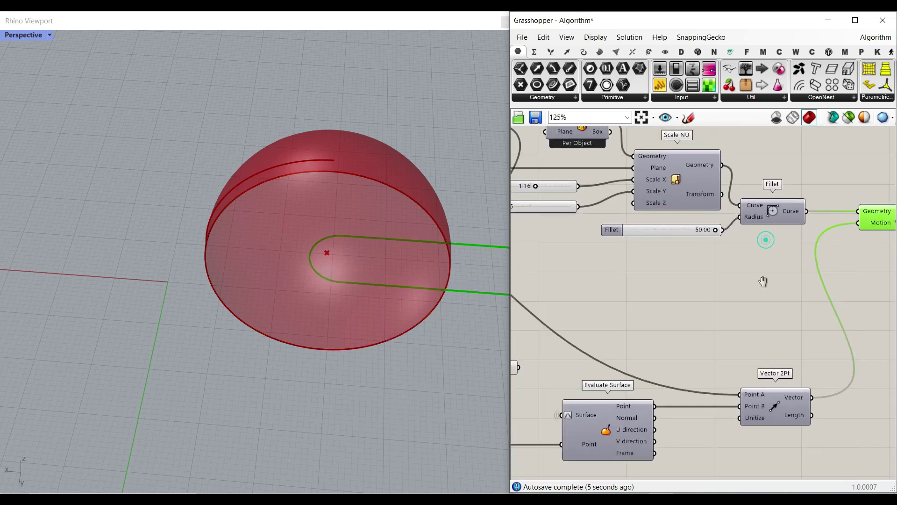
Delete the extra Curve and Surface parameters above the MD Slider.
left_click_drag(632, 328, 575, 346)
key("Delete")
scroll(601, 317, "down", 4)
Turn off the preview of the Move component and turn on the preview of the Surface parameter feeding Extrude.
scroll(612, 308, "up", 6)
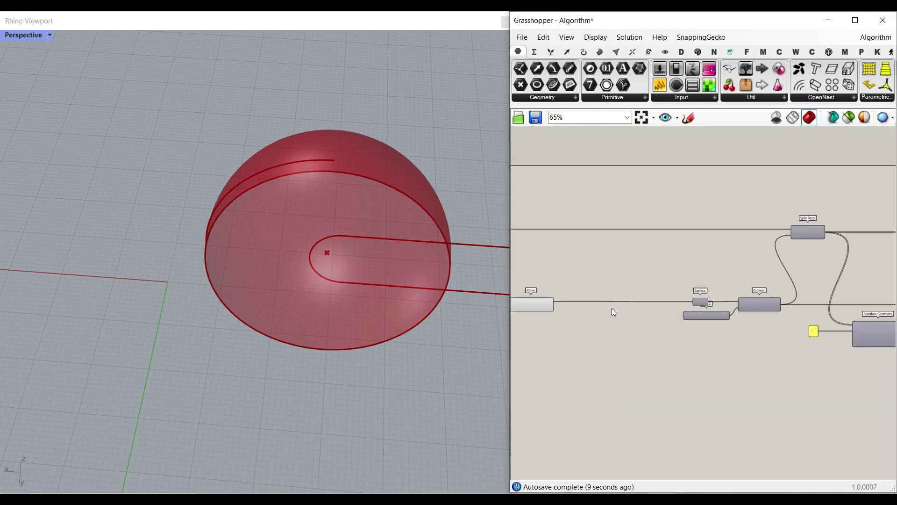
key("ctrl+q")
right_click_drag(720, 299, 528, 307)
scroll(529, 307, "up", 4)
right_click(675, 273)
left_click(694, 280)
Turn on the preview of the Extrude component and view the extruded slot from the side.
right_click_drag(734, 287, 564, 285)
right_click(722, 272)
left_click(737, 296)
right_click_drag(392, 284, 385, 175)
Shift the Unit Z component slightly and inspect the expression on its Factor input.
right_click_drag(537, 304, 704, 300)
left_click_drag(707, 320, 691, 334)
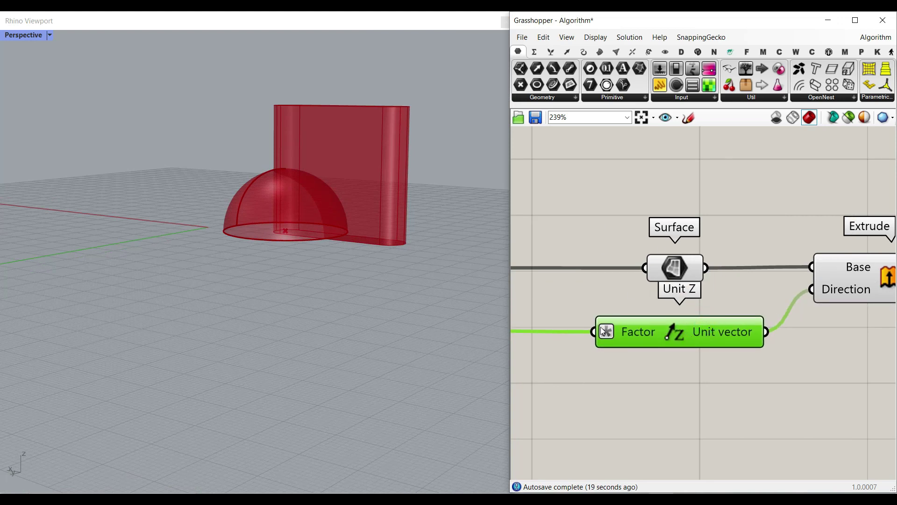
mouse_move(606, 333)
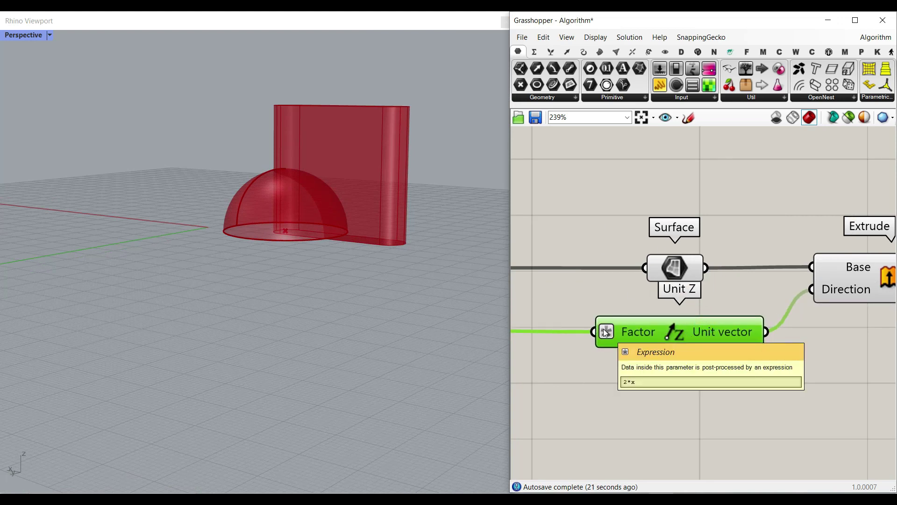
Trace the Factor input of Unit Z back to the Radius slider at the start of the definition.
right_click_drag(619, 312, 775, 301)
scroll(775, 301, "down", 7)
right_click_drag(654, 310, 869, 328)
right_click_drag(523, 294, 718, 303)
scroll(566, 258, "up", 6)
right_click_drag(545, 262, 613, 260)
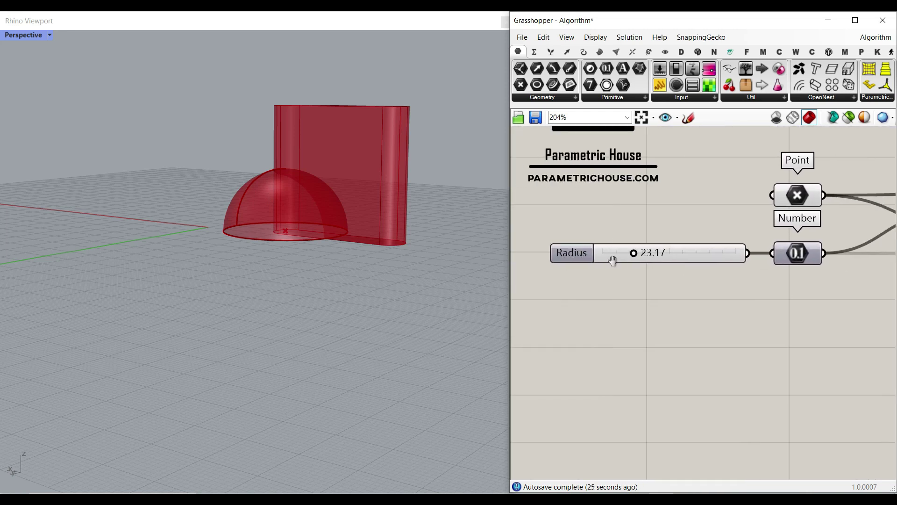
Return to the Unit Z component and inspect the Expression option of its Factor input.
scroll(612, 262, "down", 7)
scroll(687, 269, "up", 8)
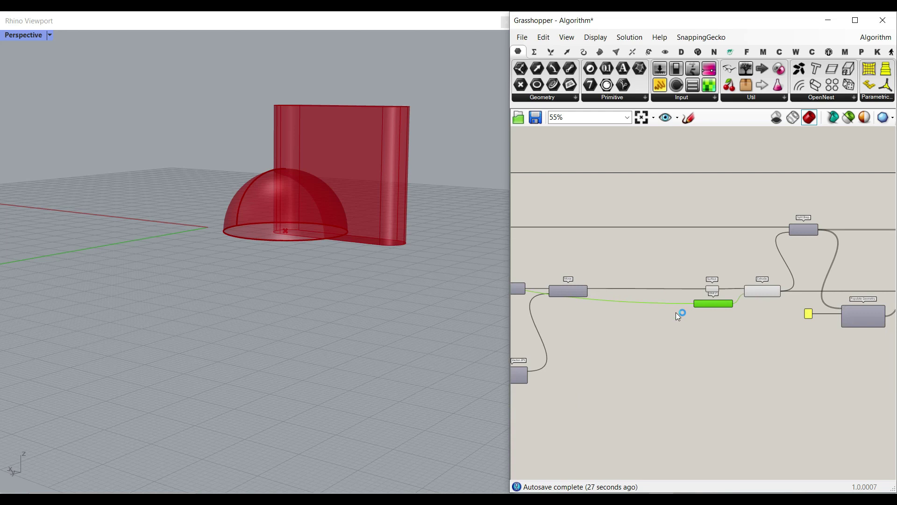
right_click_drag(691, 295, 666, 256)
right_click(666, 256)
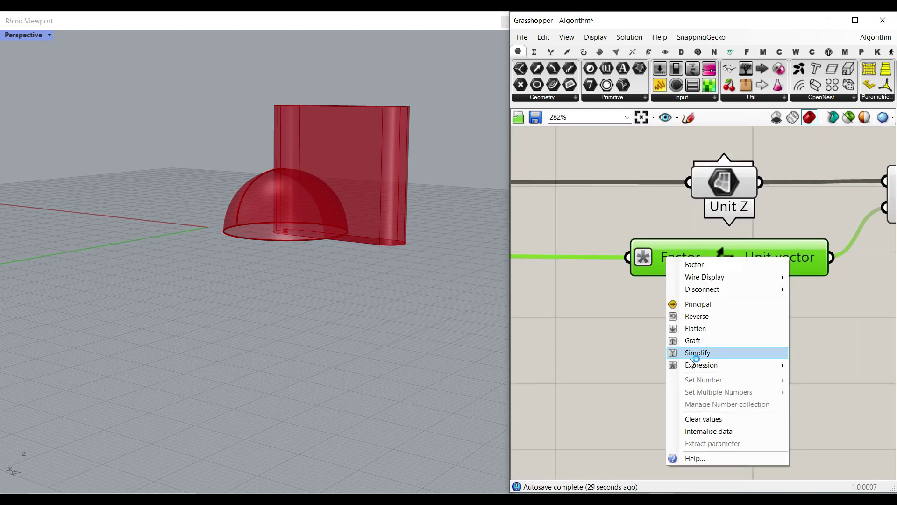
left_click(689, 365)
left_click(555, 289)
Bake the Extrude component's extrusion output, view the baked slot, and undo the bake.
scroll(269, 216, "up", 5)
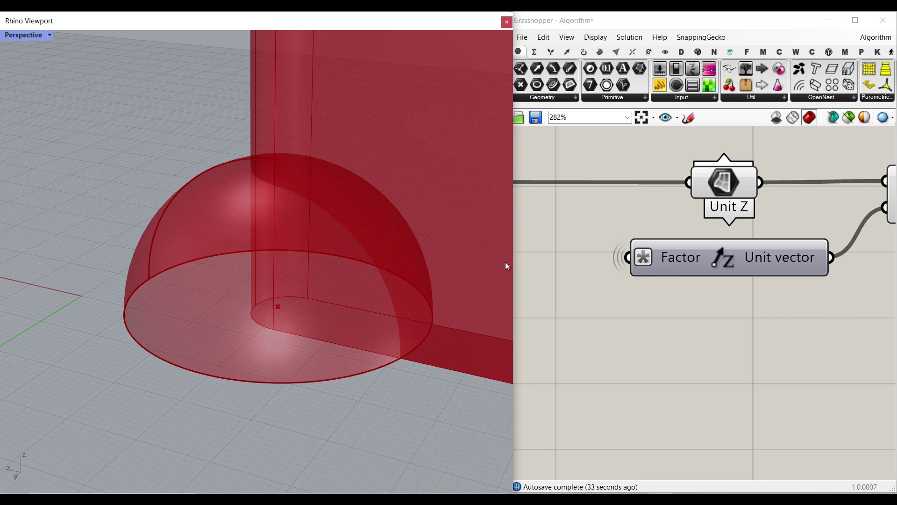
scroll(834, 230, "down", 2)
right_click_drag(834, 231, 590, 259)
right_click(721, 237)
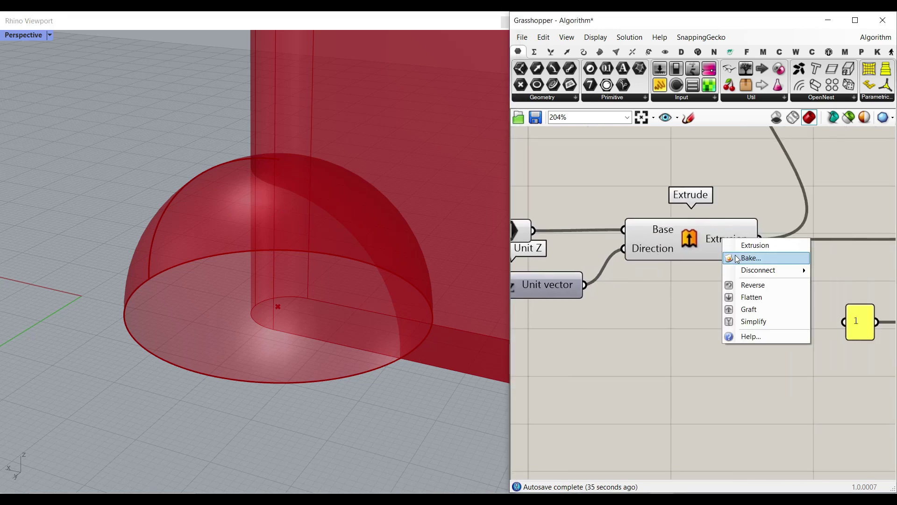
left_click(736, 258)
left_click(751, 365)
right_click_drag(411, 345, 352, 384)
scroll(273, 248, "down", 8)
key("ctrl+z")
Examine the Split Brep component's Brep and Cutter inputs and locate Split Brep among the Intersect Shape components.
scroll(290, 273, "up", 5)
right_click_drag(736, 254, 664, 334)
scroll(658, 305, "down", 2)
scroll(744, 210, "up", 2)
right_click_drag(744, 209, 744, 282)
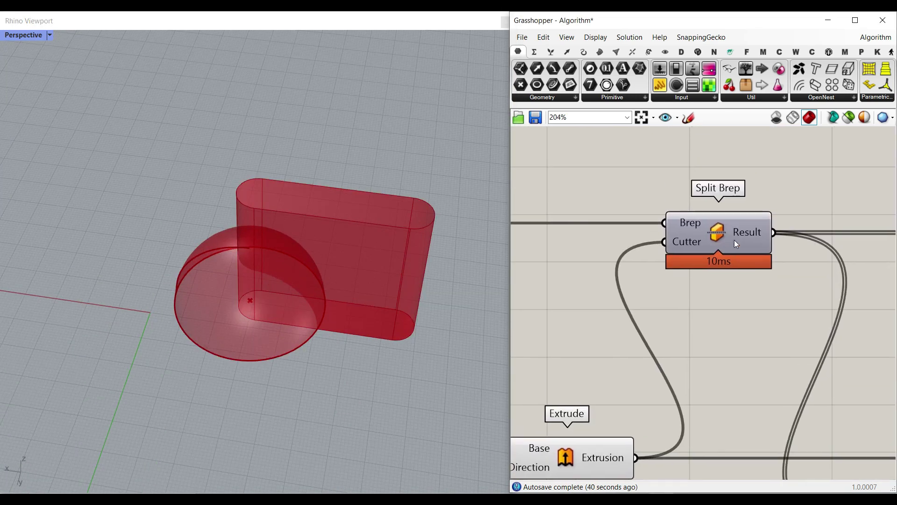
left_click(633, 51)
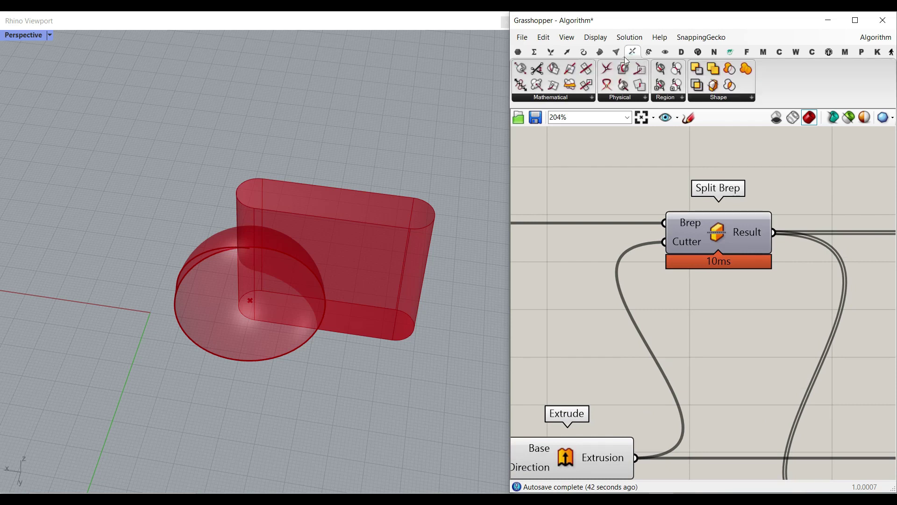
left_click(720, 97)
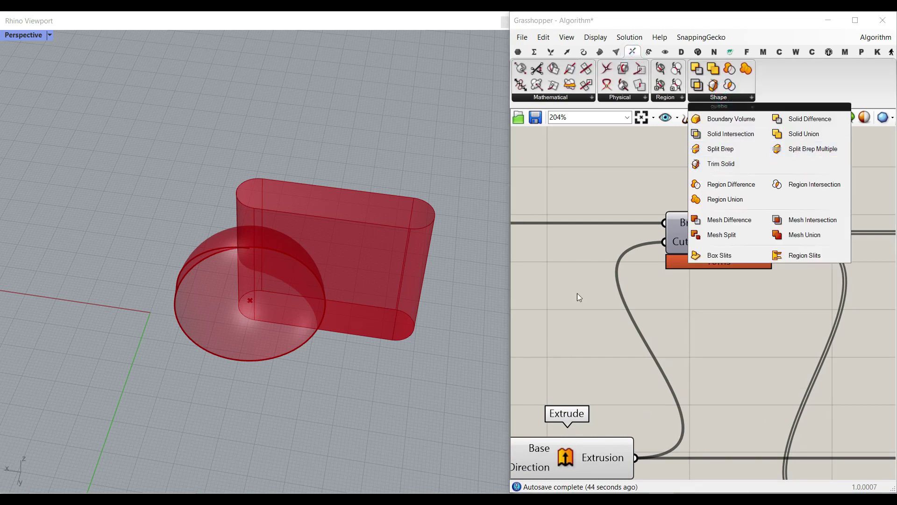
Go back along the definition to the Extrude component and turn off its preview.
scroll(703, 277, "down", 8)
scroll(633, 265, "up", 6)
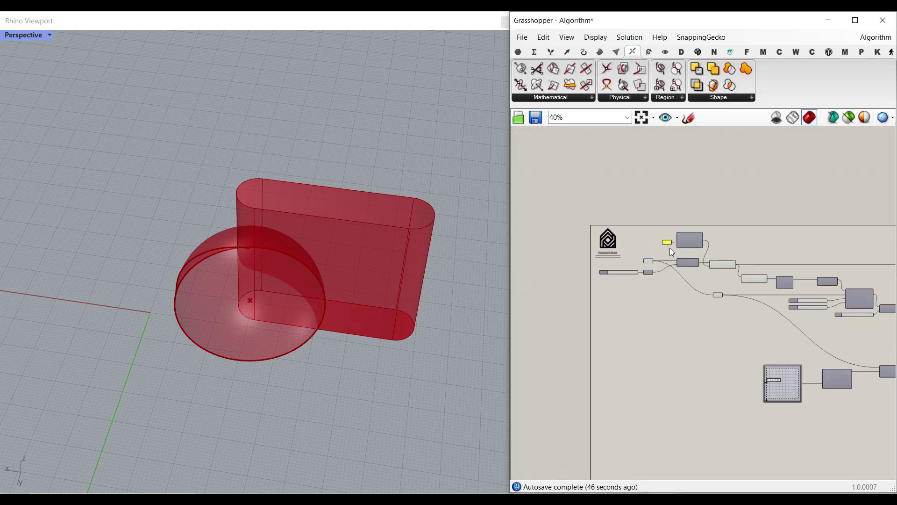
left_click(655, 263)
right_click_drag(755, 268, 613, 242)
scroll(614, 242, "down", 2)
right_click_drag(783, 257, 514, 257)
right_click_drag(755, 262, 592, 262)
scroll(672, 325, "up", 4)
left_click(611, 293)
right_click_drag(611, 293, 686, 311)
scroll(712, 249, "down", 3)
left_click_drag(718, 308, 647, 240)
middle_click(642, 228)
left_click(667, 241)
right_click_drag(736, 229, 641, 233)
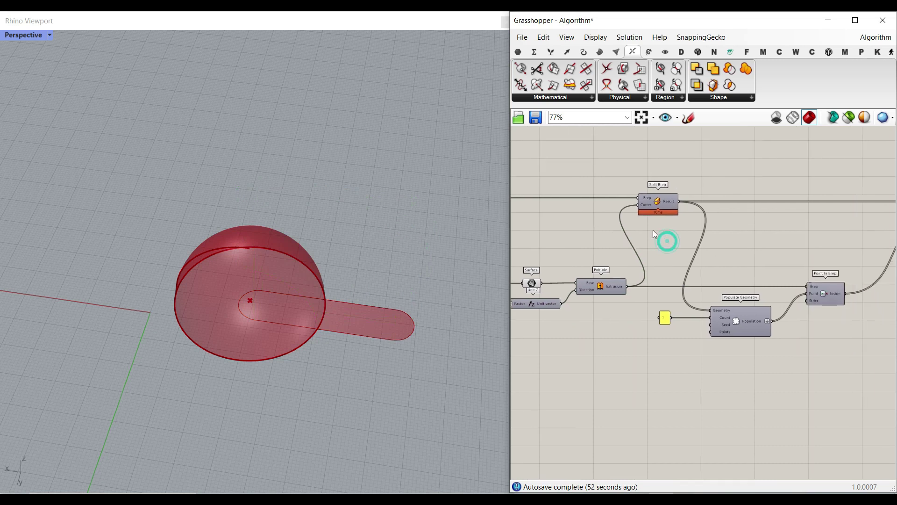
Turn off the preview of the slot Surface component that feeds Extrude.
right_click_drag(598, 265, 718, 234)
left_click_drag(709, 301, 625, 235)
middle_click(645, 222)
left_click(669, 239)
Turn on the preview of the Split Brep component and examine the split hemisphere from several angles.
right_click_drag(793, 175, 622, 166)
scroll(622, 166, "up", 4)
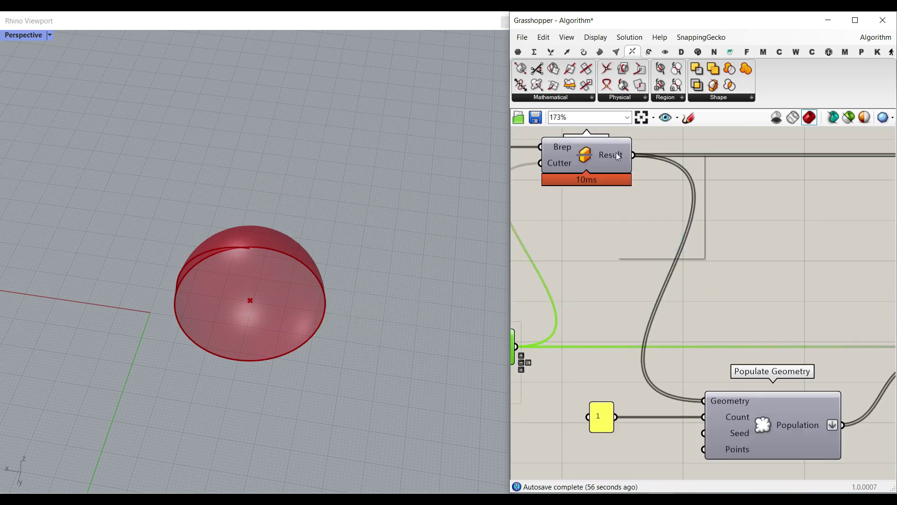
right_click(615, 153)
left_click(626, 172)
left_click(637, 282)
right_click_drag(268, 306, 247, 301)
left_click(266, 299)
left_click(346, 225)
scroll(296, 290, "up", 3)
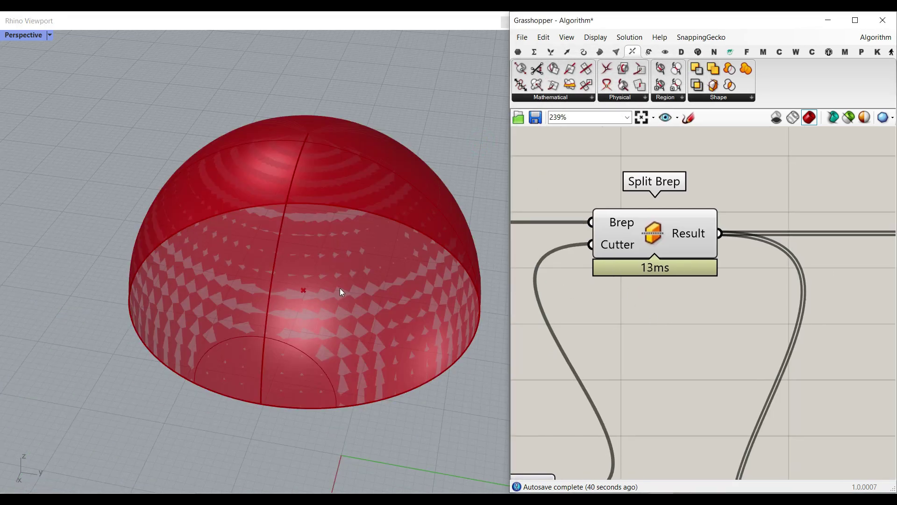
right_click_drag(341, 292, 257, 372)
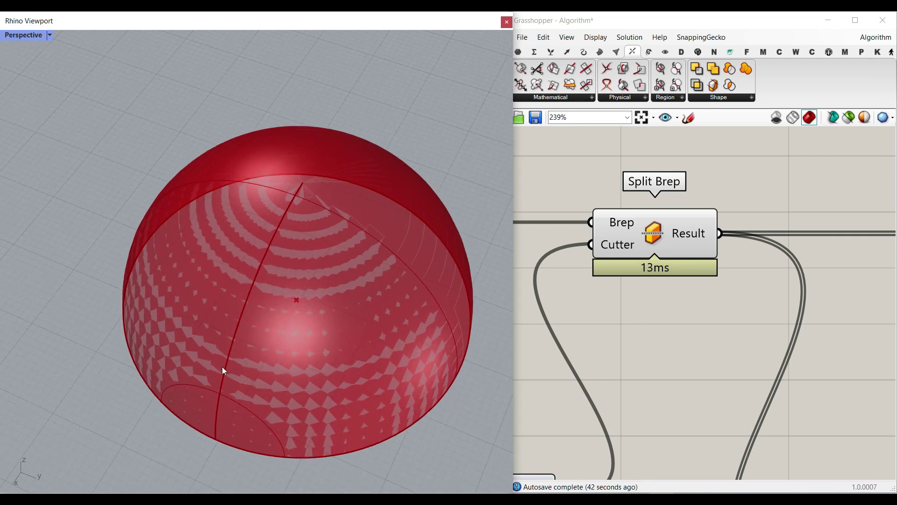
Bake the Split Brep component's Result output and check the separate baked pieces.
right_click(677, 233)
left_click(689, 248)
left_click(699, 351)
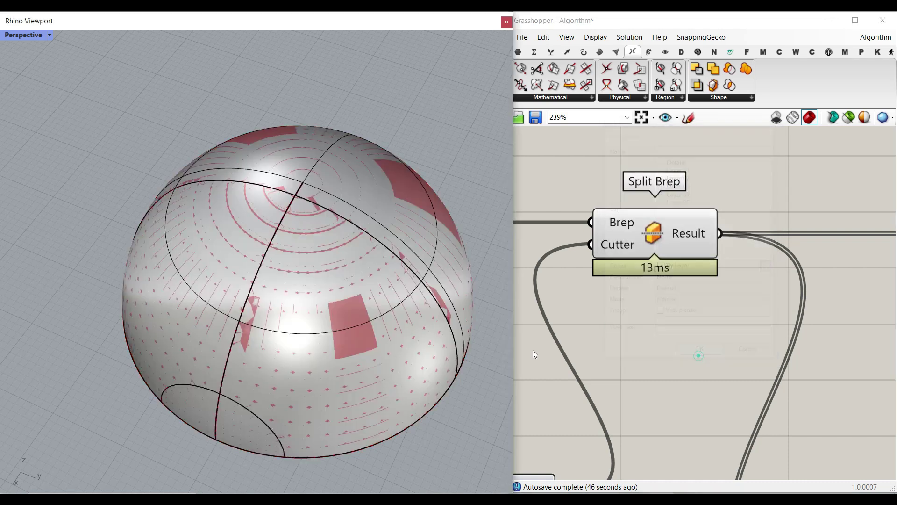
left_click(226, 418)
left_click(304, 337)
left_click(374, 192)
right_click_drag(378, 248, 331, 249)
Move the large baked piece cut by the slot away from the hemisphere.
left_click(451, 138)
scroll(364, 231, "down", 4)
right_click_drag(314, 279, 322, 306)
left_click_drag(288, 305, 136, 186)
left_click(194, 115)
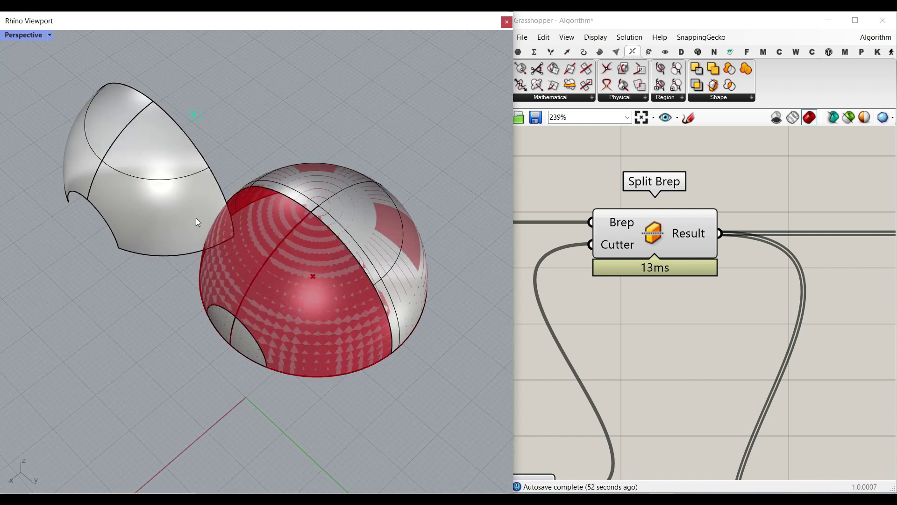
Select the two remaining baked pieces together and move them to the opposite side of the hemisphere.
left_click(233, 334)
left_click(392, 211, "shift")
scroll(312, 312, "down", 3)
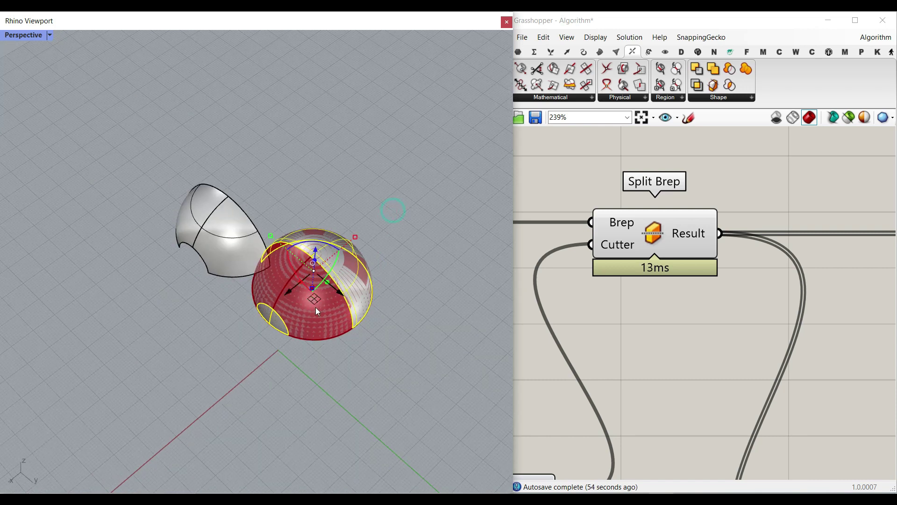
left_click_drag(287, 298, 363, 197)
left_click(387, 258)
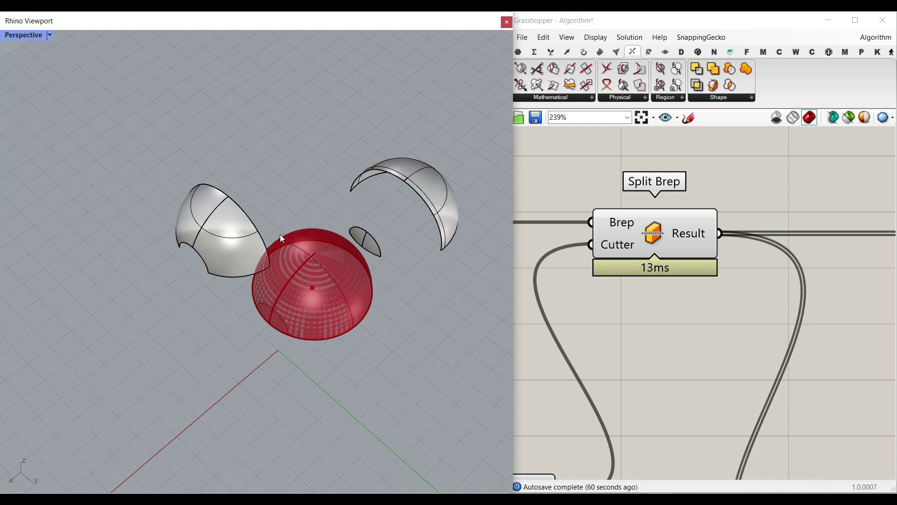
Move the large baked piece over to the other two so they form the hemisphere beside the preview.
left_click_drag(238, 223, 402, 203)
left_click(422, 267)
scroll(431, 215, "up", 8)
right_click_drag(432, 215, 419, 230)
left_click_drag(367, 210, 369, 220)
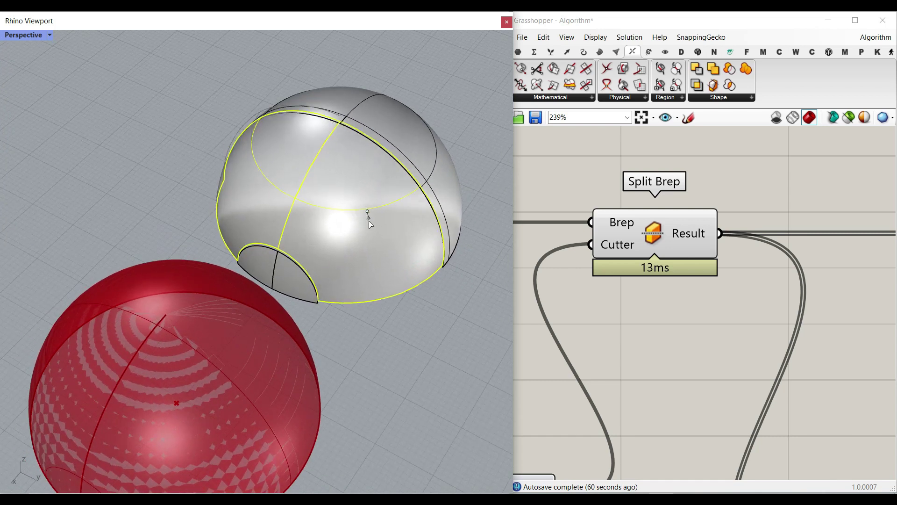
Examine the reassembled baked pieces and delete all of them.
scroll(334, 220, "up", 4)
scroll(312, 204, "down", 5)
right_click_drag(314, 206, 286, 220)
left_click(287, 265)
left_click(434, 152)
right_click_drag(434, 155, 432, 335)
left_click_drag(456, 348, 236, 160)
key("Delete")
Examine the Populate Geometry component's Geometry and Count inputs and locate Populate Geometry among the Vector Grid components.
scroll(332, 213, "down", 3)
right_click_drag(224, 255, 341, 280)
scroll(212, 279, "up", 6)
scroll(624, 272, "down", 3)
right_click_drag(647, 291, 563, 209)
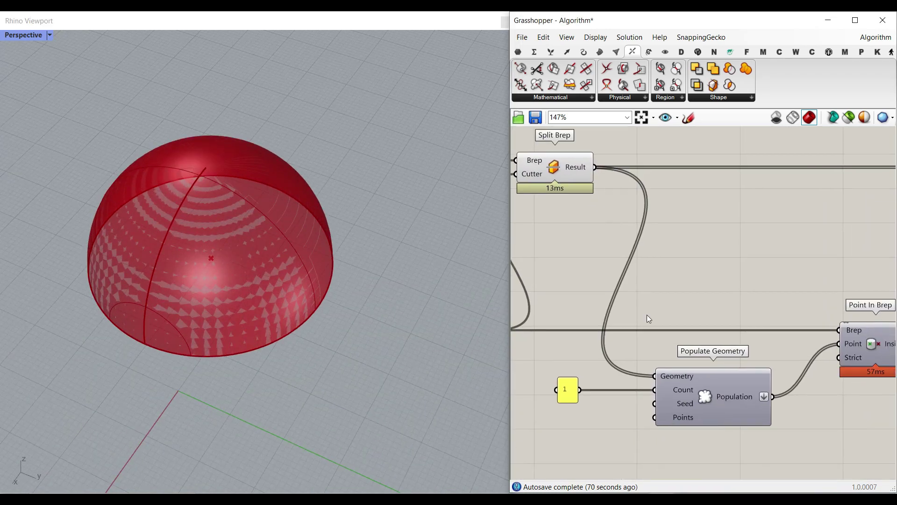
right_click_drag(646, 313, 701, 273)
scroll(740, 355, "up", 2)
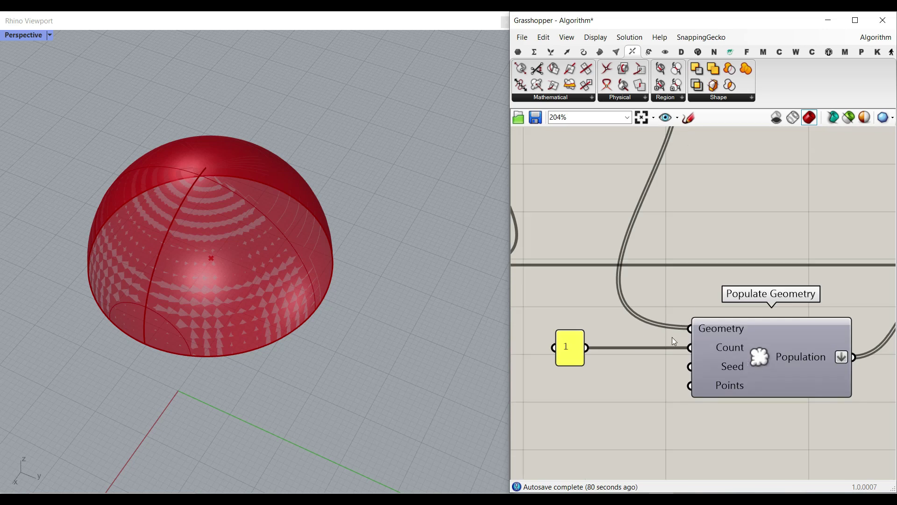
left_click(567, 51)
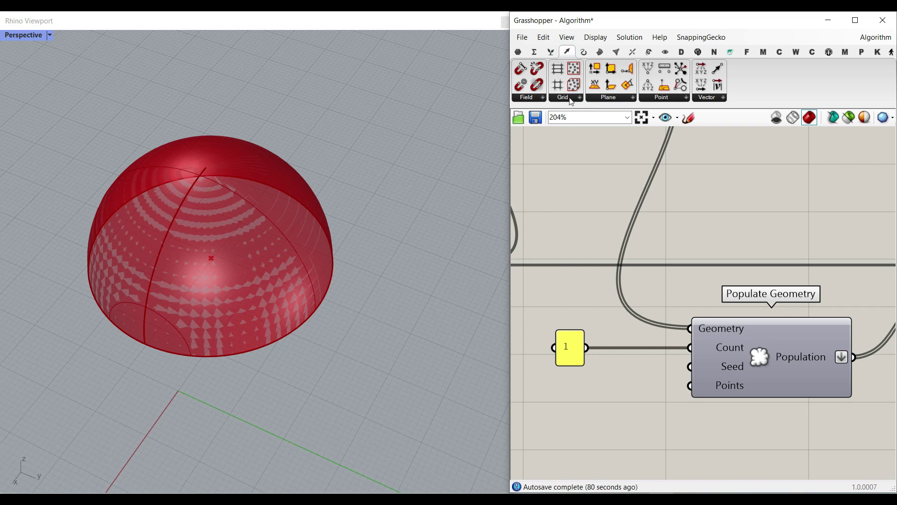
left_click(573, 101)
left_click(573, 233)
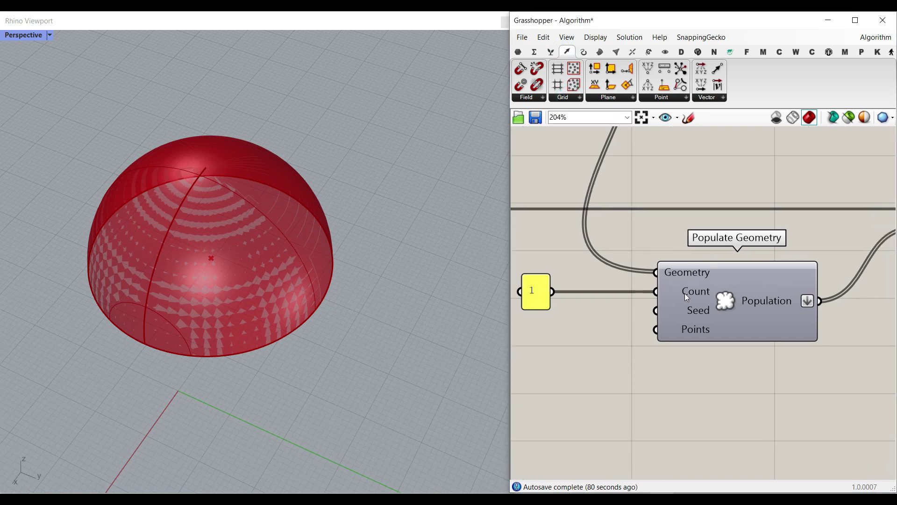
Turn on the Populate Geometry component's preview, highlight its points, and check the panel feeding Count.
right_click(723, 298)
left_click(732, 314)
left_click(727, 296)
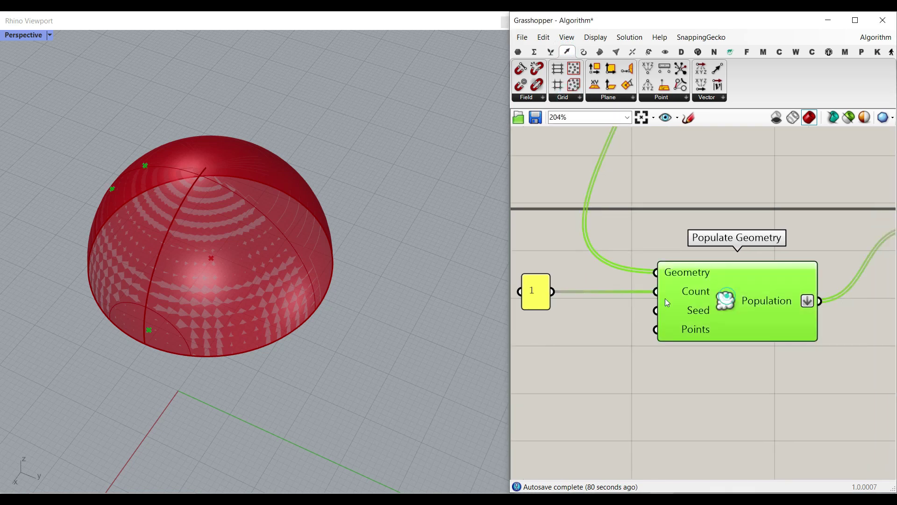
scroll(569, 286, "up", 2)
right_click_drag(526, 291, 578, 291)
left_click_drag(565, 283, 652, 284)
Examine the populated points on each split piece of the hemisphere from several angles.
left_click(187, 260)
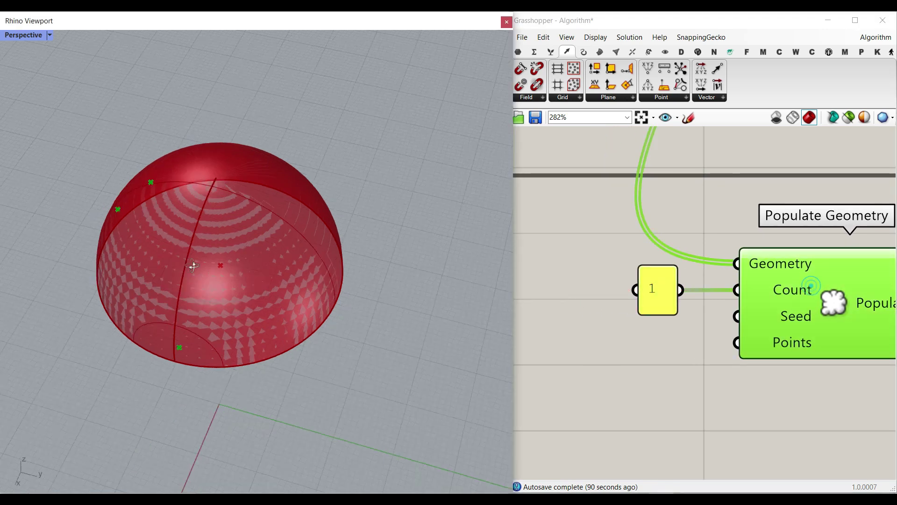
right_click_drag(191, 261, 305, 256)
scroll(299, 265, "up", 5)
scroll(298, 254, "down", 5)
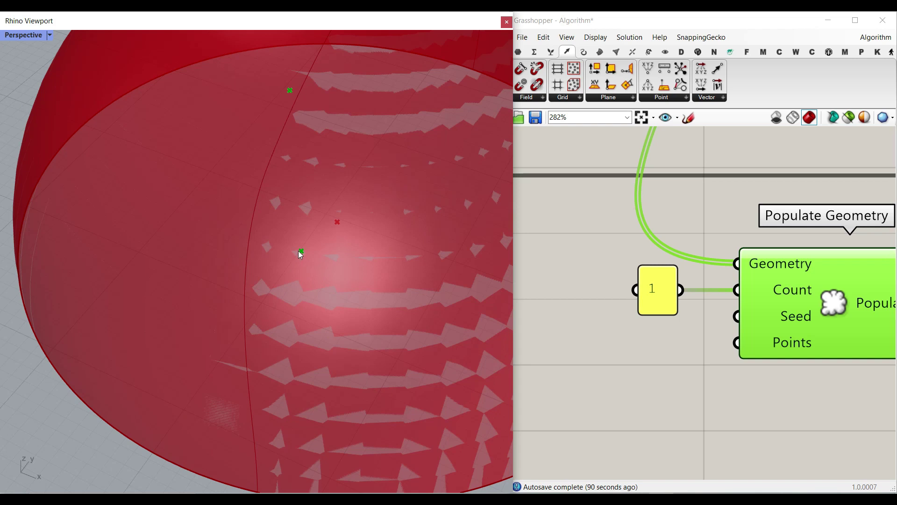
scroll(301, 204, "up", 2)
scroll(301, 206, "down", 3)
right_click_drag(370, 213, 264, 310)
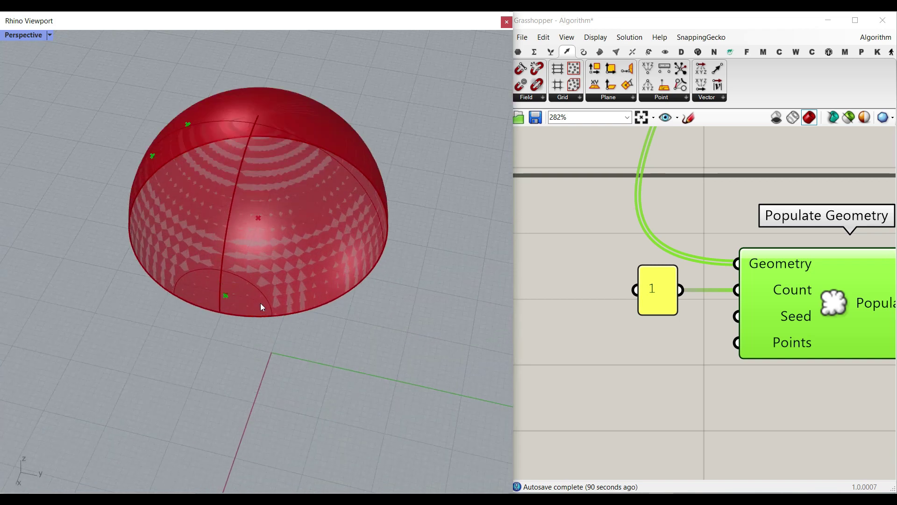
Locate Point In Brep among the Surface Analysis components and return to it in the definition.
scroll(630, 308, "down", 6)
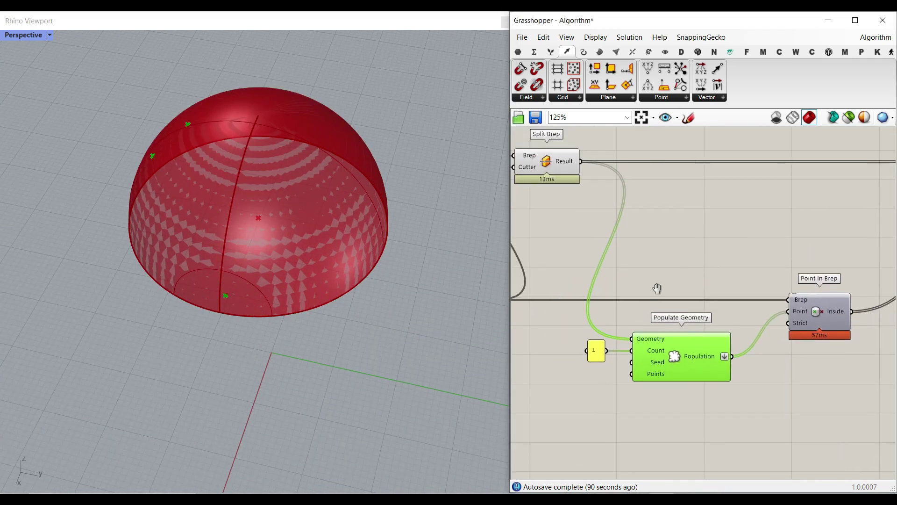
left_click(600, 52)
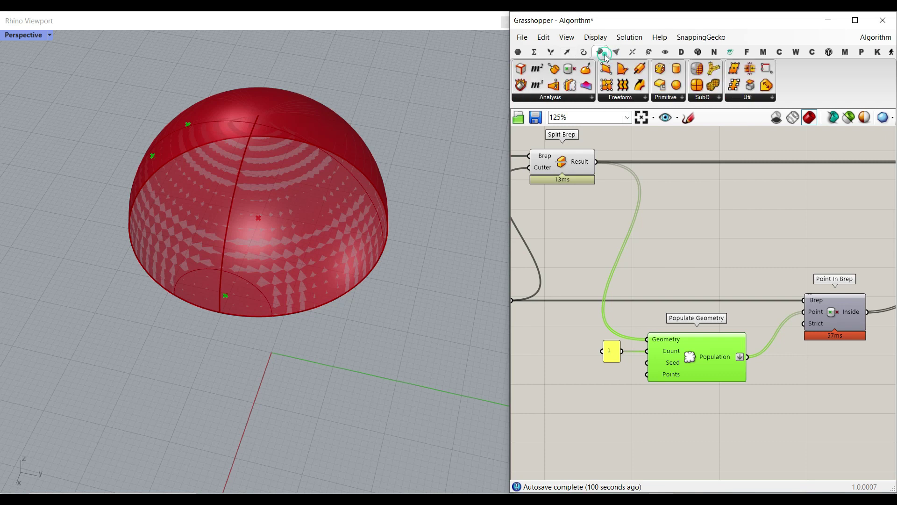
left_click(567, 97)
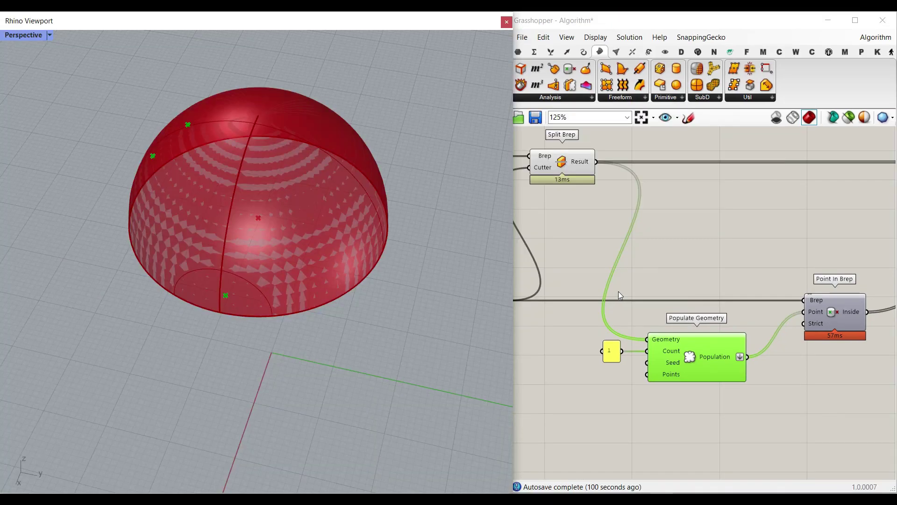
right_click_drag(746, 264, 673, 243)
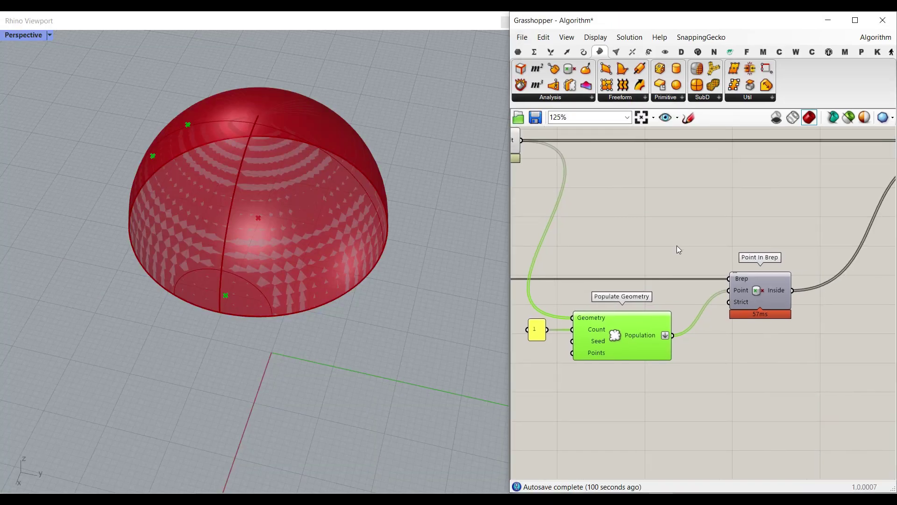
Turn the Extrude component's preview back on and examine which populated points lie inside the extrusion.
right_click_drag(530, 282, 691, 270)
right_click(638, 263)
left_click(653, 280)
left_click(638, 267)
scroll(310, 261, "down", 5)
right_click_drag(310, 260, 310, 187)
right_click_drag(308, 153, 290, 175)
scroll(289, 182, "up", 3)
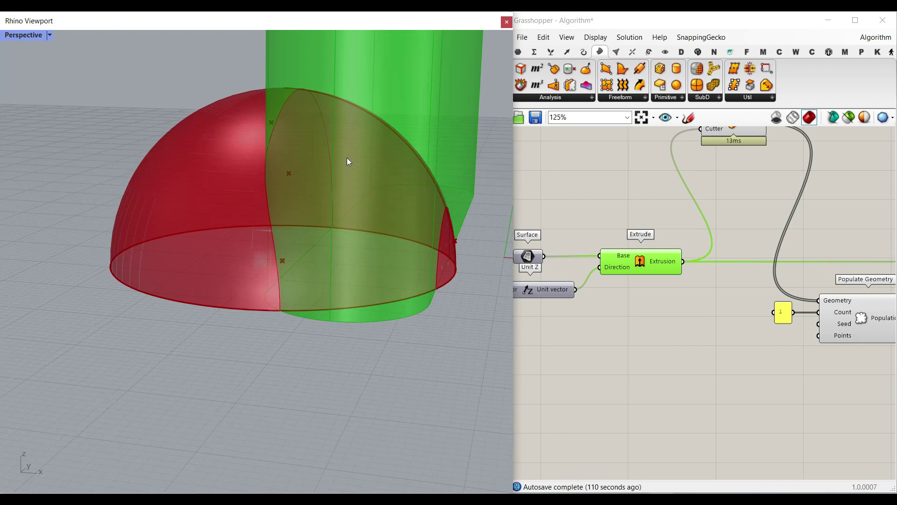
scroll(294, 179, "up", 3)
scroll(293, 174, "down", 8)
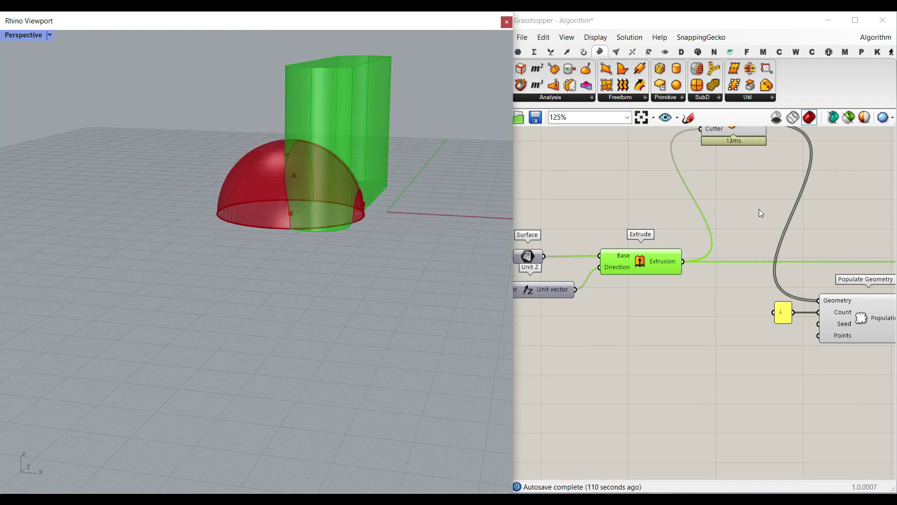
Inspect the true and false values of the Point In Brep component's Inside output.
right_click_drag(867, 232, 604, 221)
right_click_drag(722, 220, 605, 194)
scroll(649, 241, "up", 3)
mouse_move(645, 229)
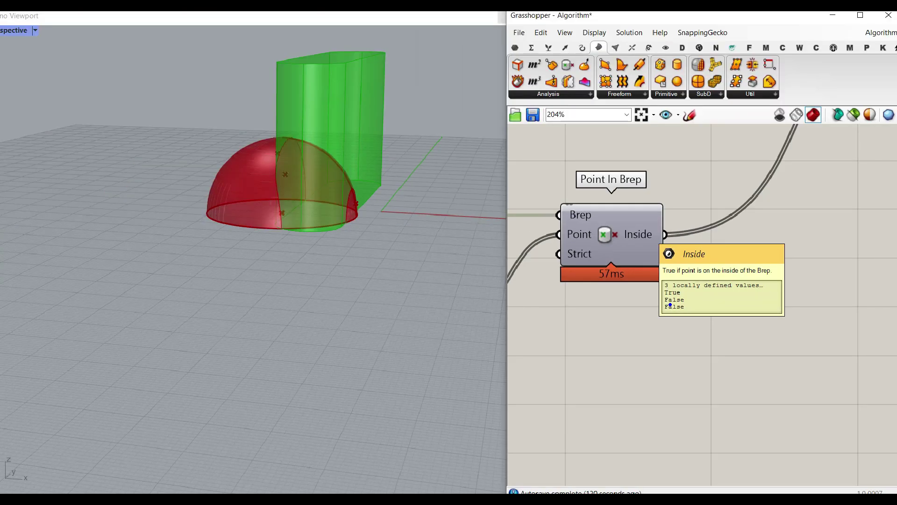
Locate Dispatch among the Sets List components and trace the wires feeding its List and Dispatch pattern inputs.
left_click(544, 51)
left_click(542, 97)
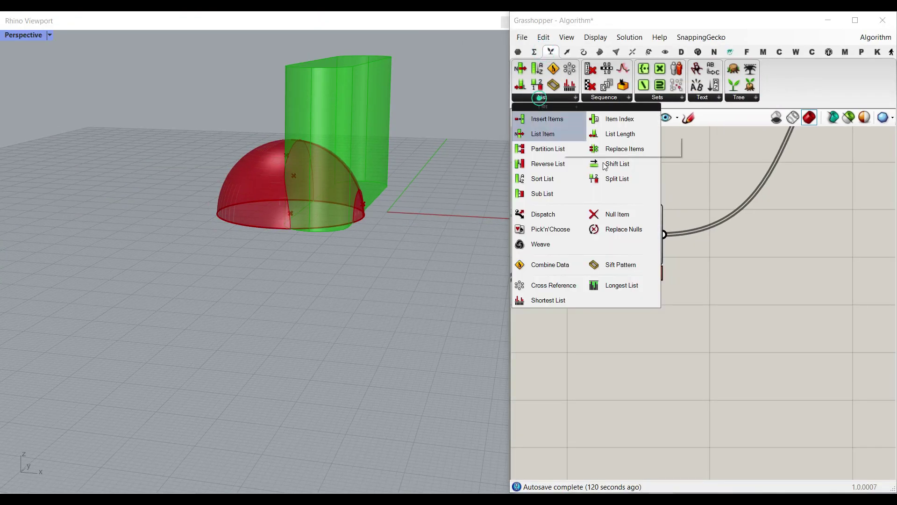
left_click(543, 214)
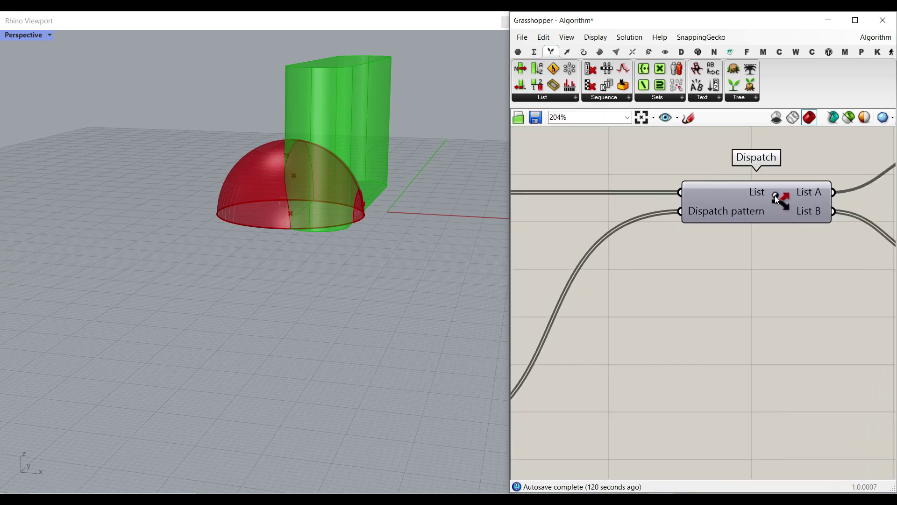
right_click_drag(592, 227, 794, 226)
scroll(794, 226, "down", 2)
right_click_drag(661, 226, 795, 227)
right_click_drag(598, 216, 716, 219)
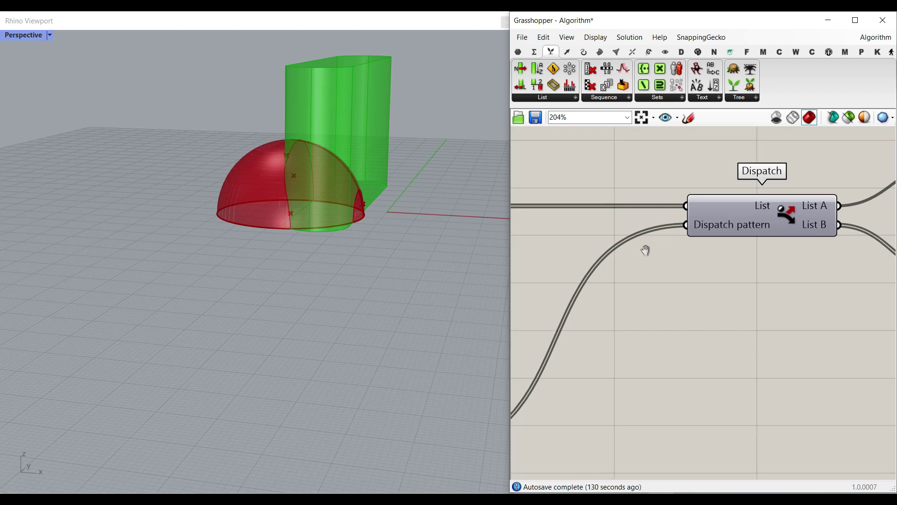
Turn off the previews of the intermediate components that come before Dispatch.
scroll(639, 252, "down", 6)
right_click_drag(573, 303, 764, 282)
left_click_drag(756, 338, 570, 210)
right_click(634, 148)
left_click(657, 164)
left_click(657, 165)
scroll(780, 226, "down", 6)
left_click_drag(757, 290, 531, 194)
right_click(655, 180)
left_click(674, 195)
Turn on the preview of the Brep container connected to List A and examine its piece.
right_click_drag(828, 186, 617, 188)
scroll(646, 235, "up", 9)
right_click_drag(607, 231, 601, 258)
right_click(692, 199)
left_click(721, 214)
left_click(692, 196)
scroll(356, 224, "up", 5)
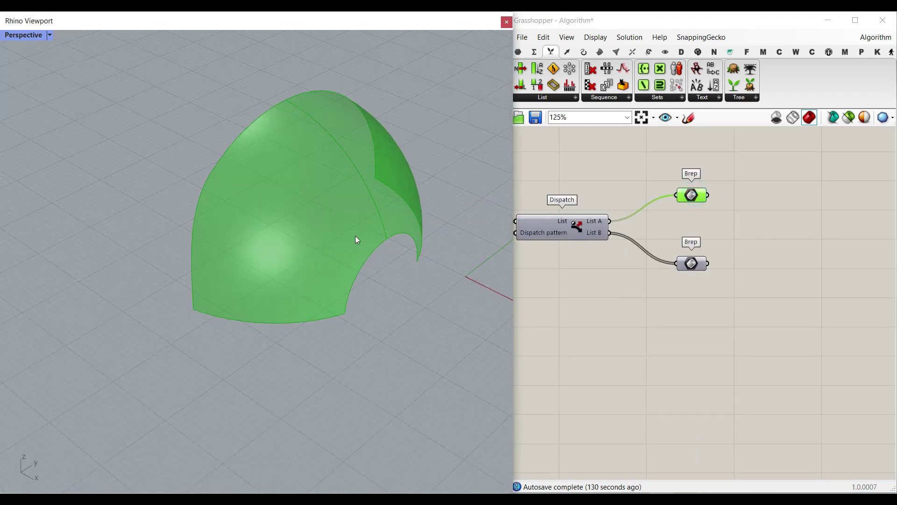
scroll(439, 238, "up", 2)
Turn on the preview of the Brep container connected to List B and compare its pieces with the List A piece.
right_click(695, 260)
left_click(719, 282)
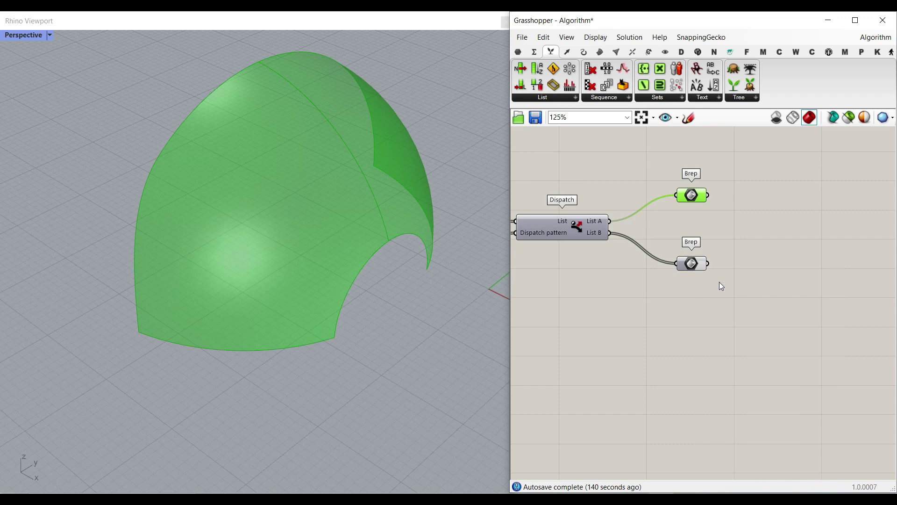
left_click(692, 263)
scroll(277, 240, "down", 5)
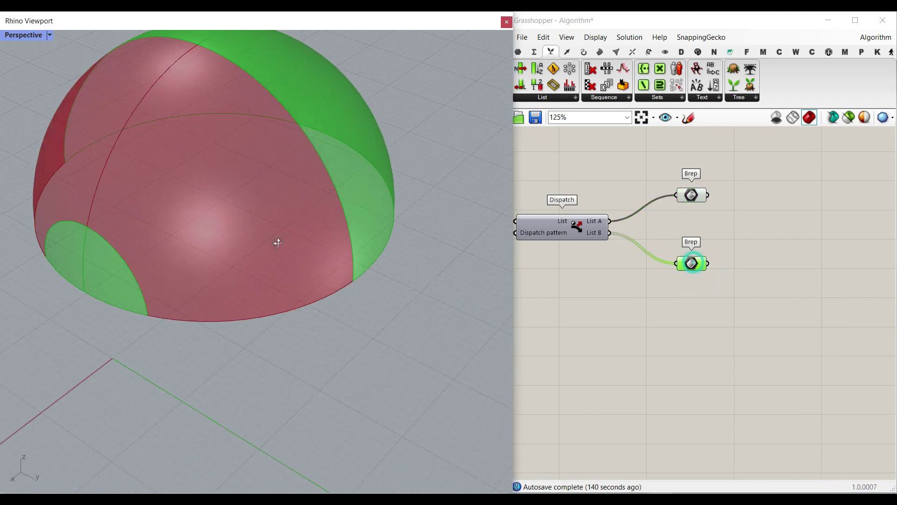
right_click_drag(230, 225, 242, 278)
right_click_drag(293, 145, 251, 154)
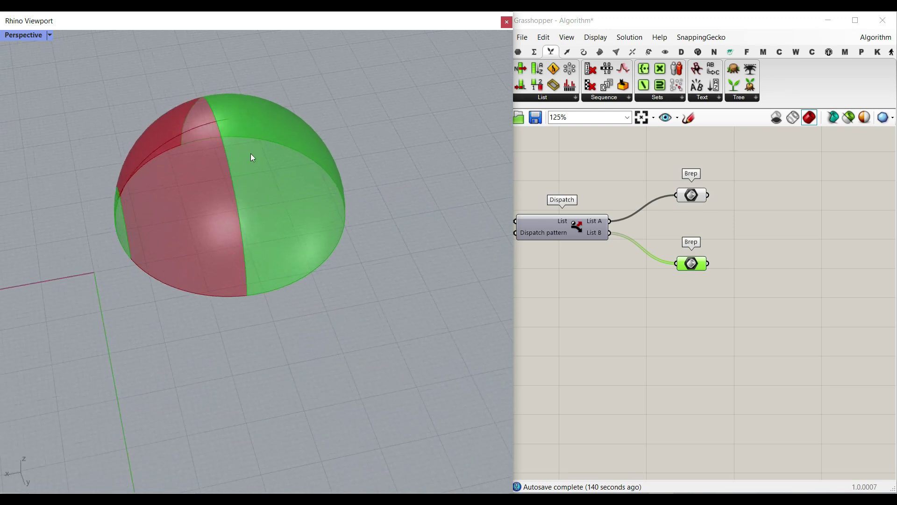
right_click_drag(182, 225, 219, 169)
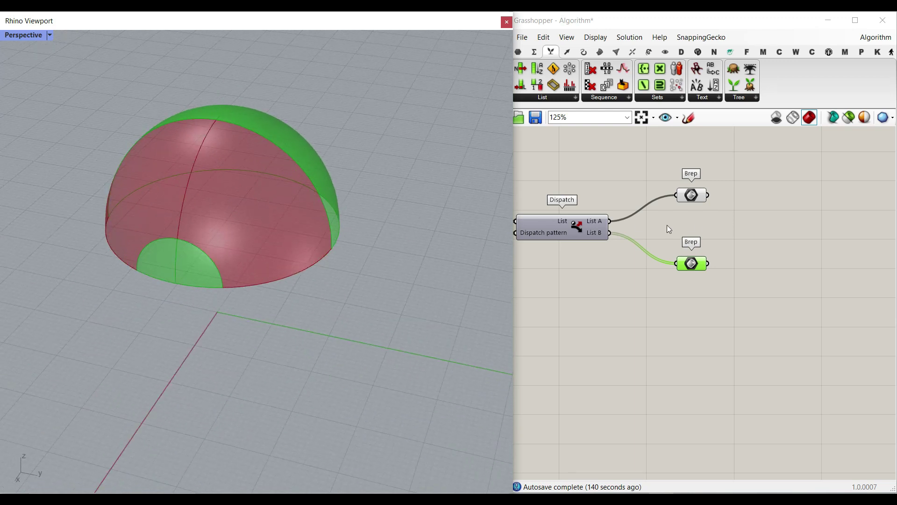
Set the MD Slider feeding Evaluate Surface to 0.52 ; 0.53 to reposition the cut on the hemisphere.
scroll(810, 213, "down", 10)
scroll(557, 271, "up", 11)
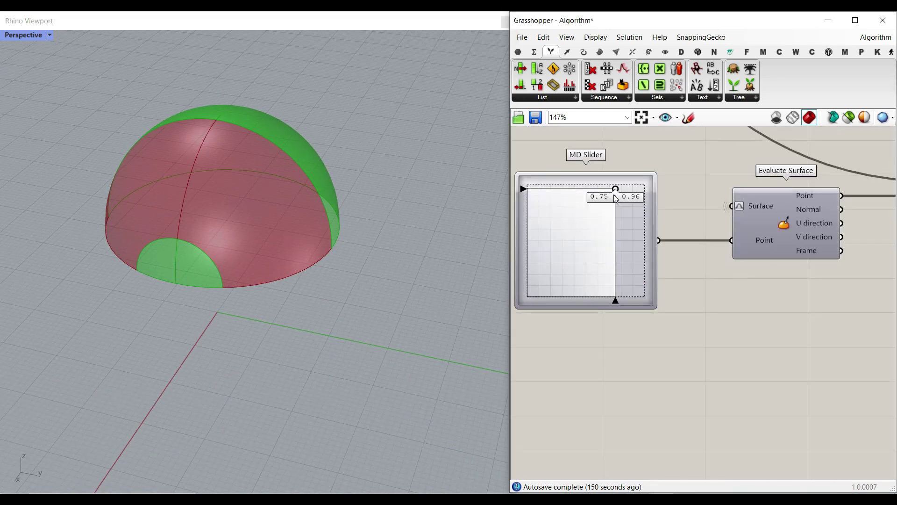
left_click_drag(610, 201, 589, 236)
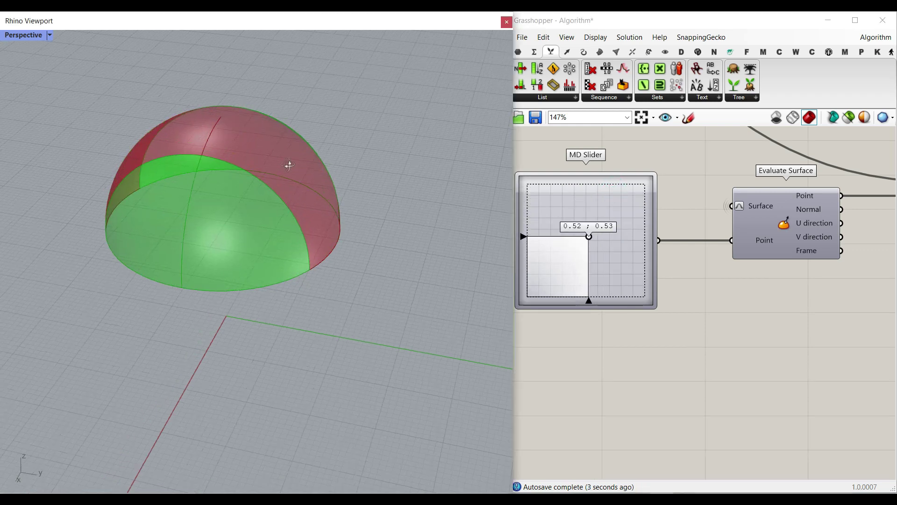
Set the Scale X slider to 0.17 and the Scale Y slider to 0.67 to turn the cut into a narrow slot.
right_click_drag(290, 164, 299, 232)
right_click_drag(636, 141, 652, 260)
right_click_drag(652, 182, 660, 289)
mouse_move(690, 164)
left_mouse_down()
mouse_move(701, 164)
mouse_move(677, 164)
left_mouse_up()
left_click_drag(767, 186, 725, 187)
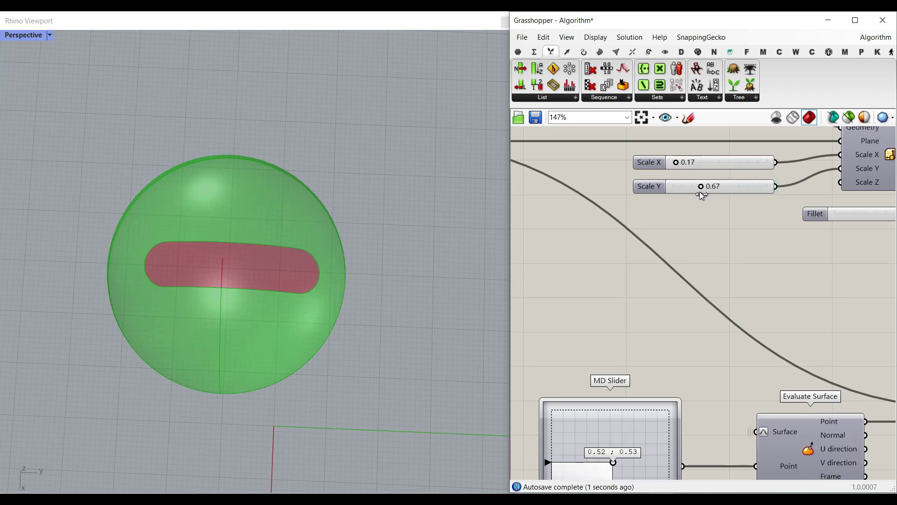
Select the Brep container connected to Dispatch's List A and examine its piece on the hemisphere.
scroll(755, 248, "down", 7)
right_click_drag(817, 257, 608, 252)
right_click_drag(841, 243, 641, 248)
scroll(757, 199, "up", 3)
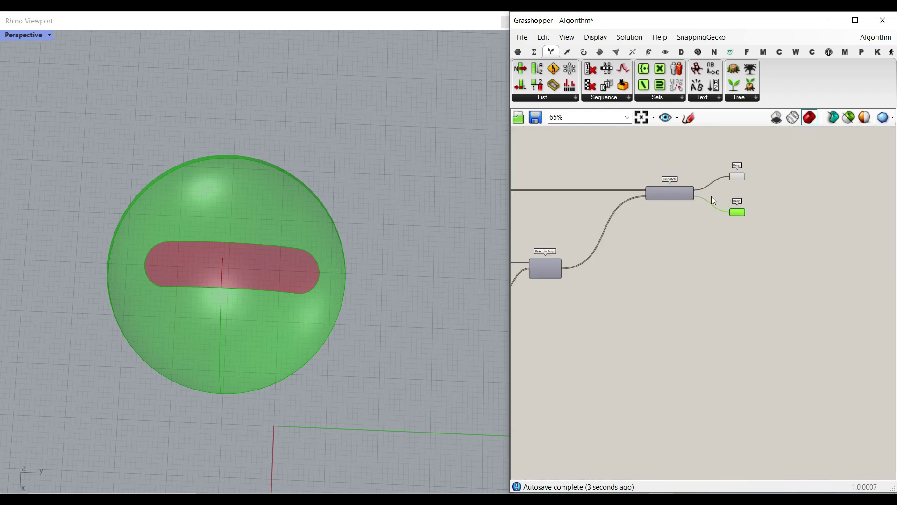
scroll(711, 197, "up", 3)
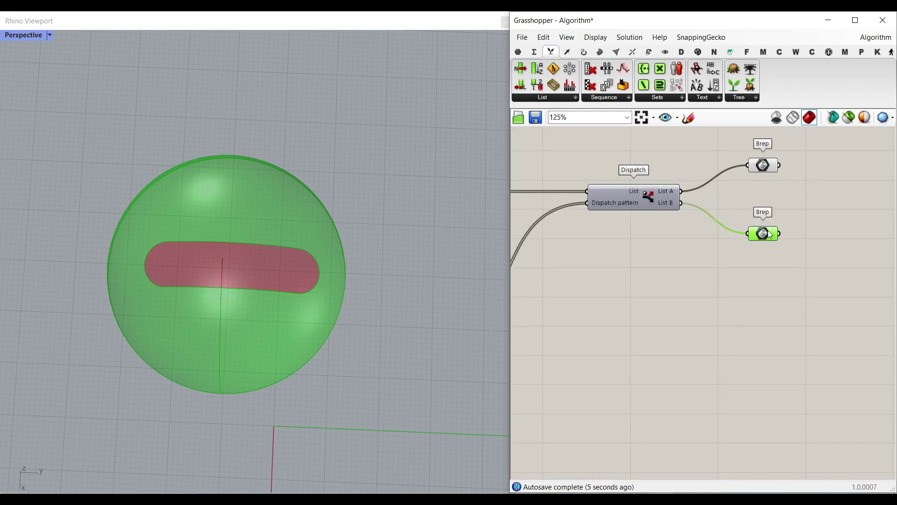
left_click(763, 166)
right_click_drag(420, 299, 332, 271)
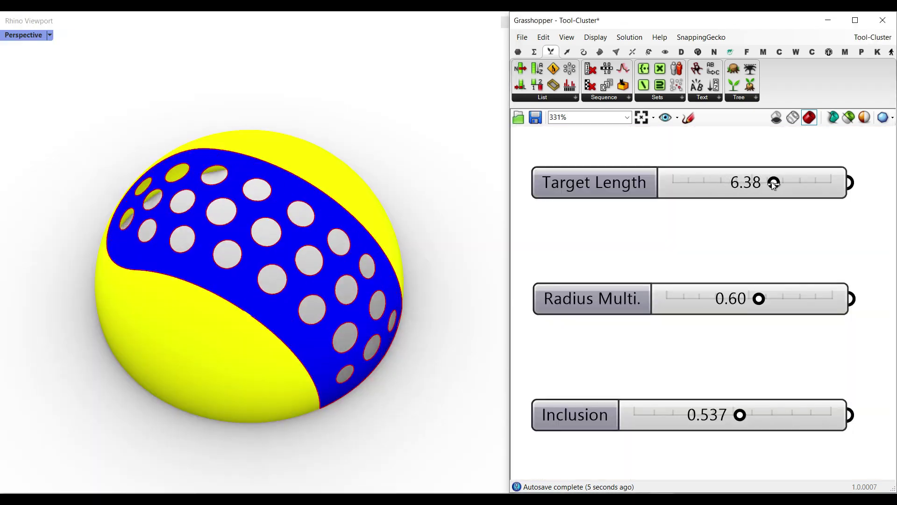
Demonstrate the perforation sliders by setting Target Length to 2.89 and Radius Multi. to 0.61 and varying Inclusion between 0.000 and 0.466.
mouse_move(756, 298)
left_mouse_down()
mouse_move(713, 298)
mouse_move(762, 298)
left_mouse_up()
left_click_drag(728, 418, 632, 415)
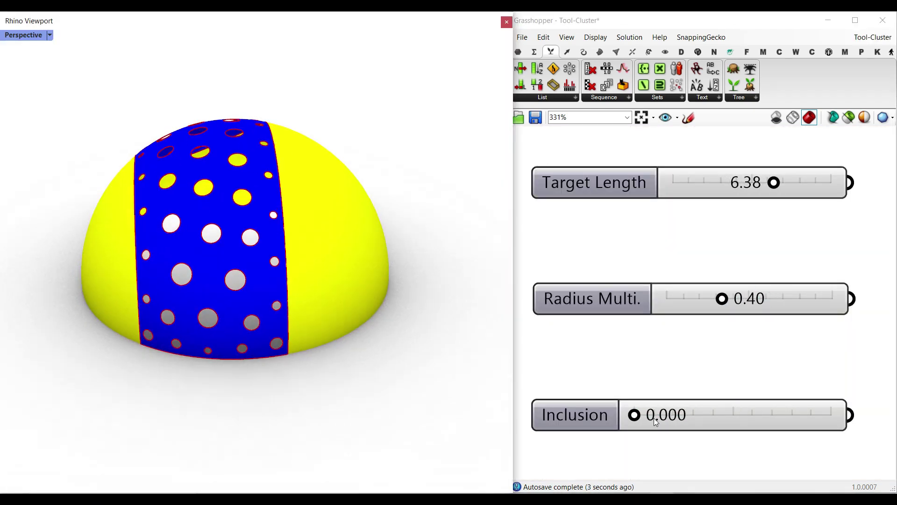
left_click_drag(631, 415, 712, 415)
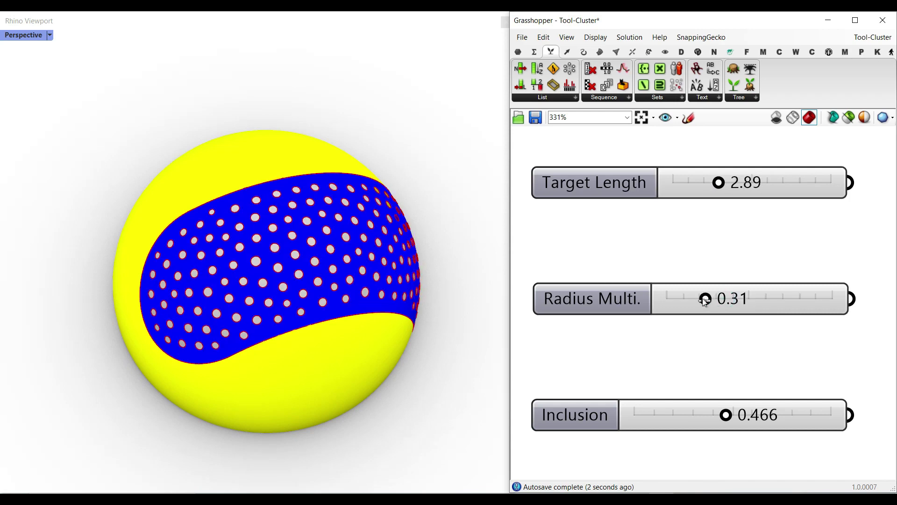
left_click_drag(705, 298, 748, 298)
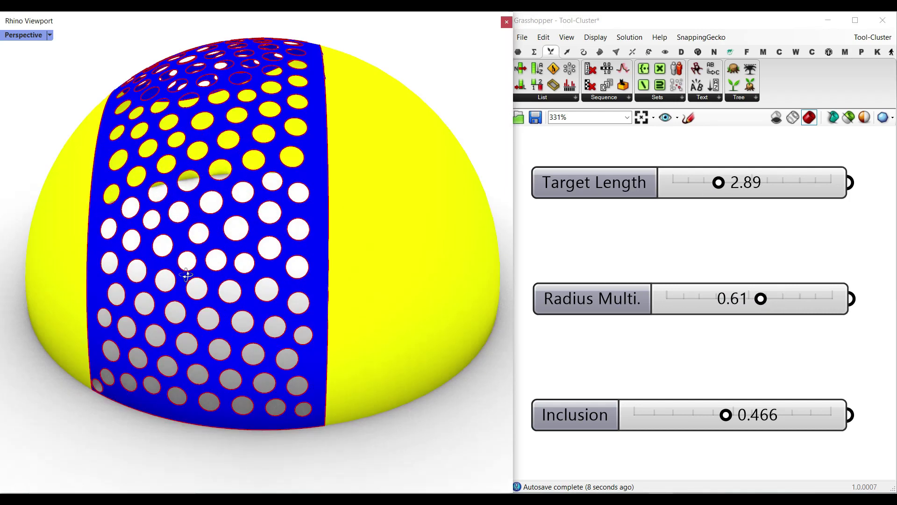
left_click_drag(725, 415, 763, 415)
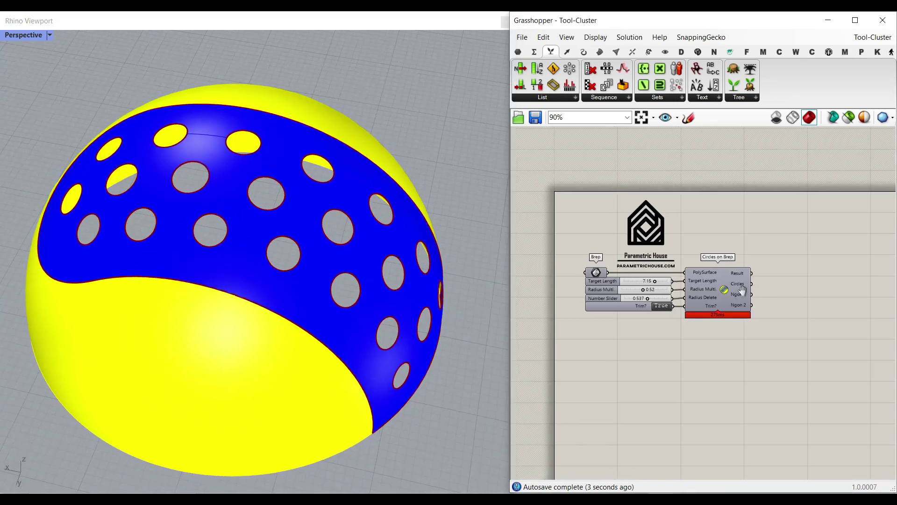
Bake the surface of the Brep container feeding the Circles on Brep cluster's PolySurface input, keeping the default attributes.
scroll(766, 276, "up", 5)
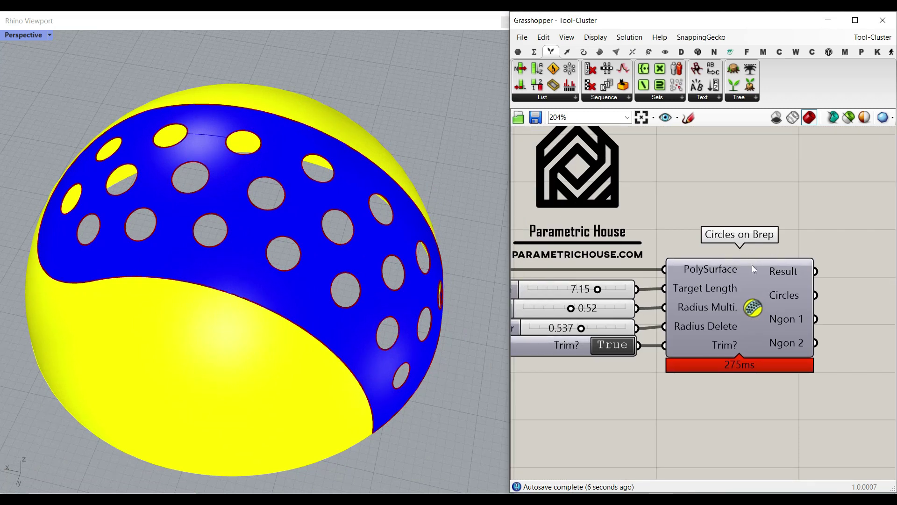
mouse_move(229, 279)
right_mouse_down("shift")
mouse_move(208, 280)
mouse_move(218, 274)
right_mouse_up("shift")
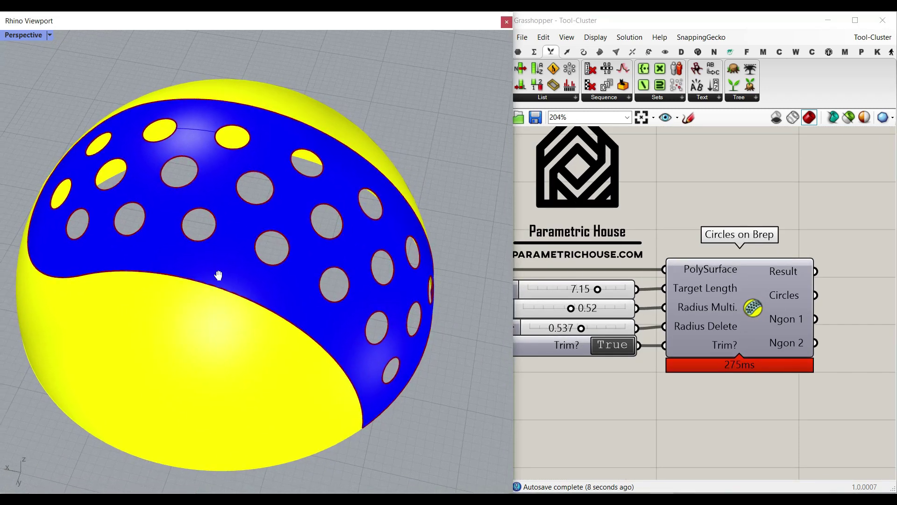
scroll(217, 265, "down", 2)
scroll(229, 262, "up", 2)
right_click_drag(645, 302, 733, 321)
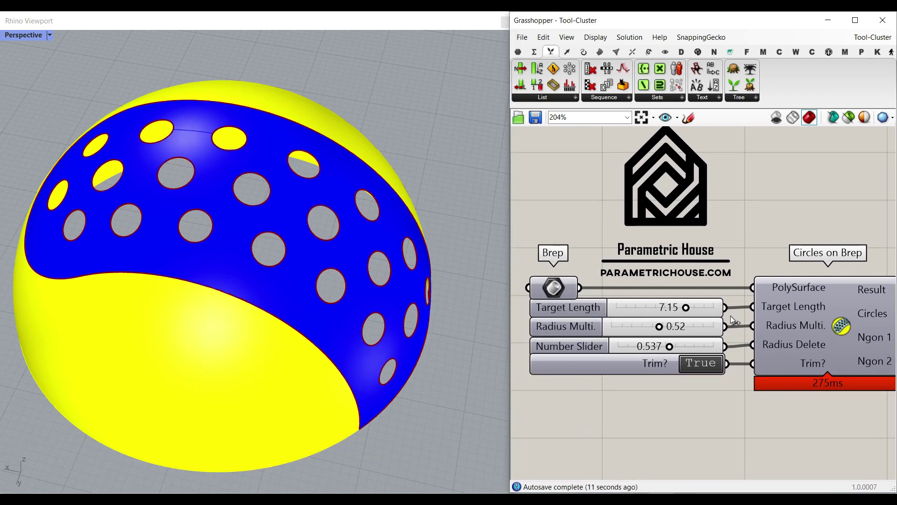
right_click(554, 289)
left_click(573, 314)
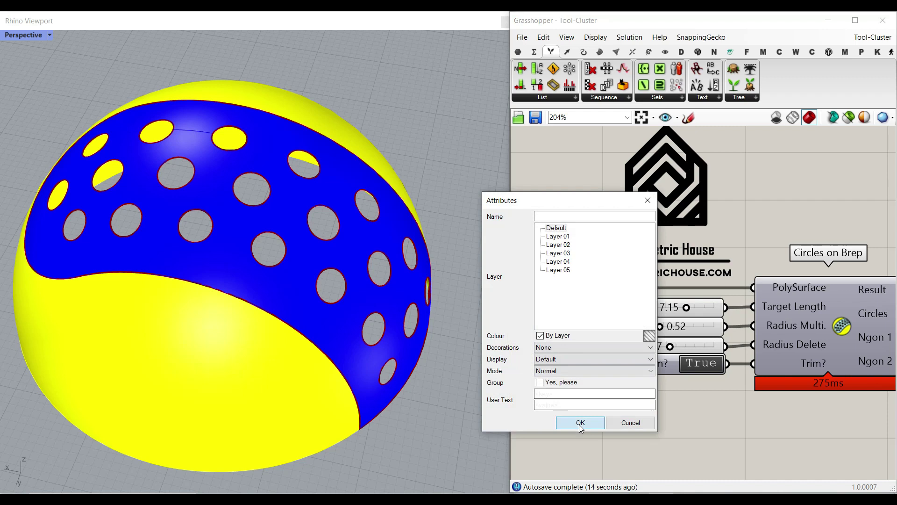
left_click(579, 424)
Move the baked surface away from the sphere to inspect it, and delete it.
scroll(257, 249, "down", 7)
left_click_drag(258, 247, 342, 162)
left_click(377, 99)
scroll(331, 170, "up", 7)
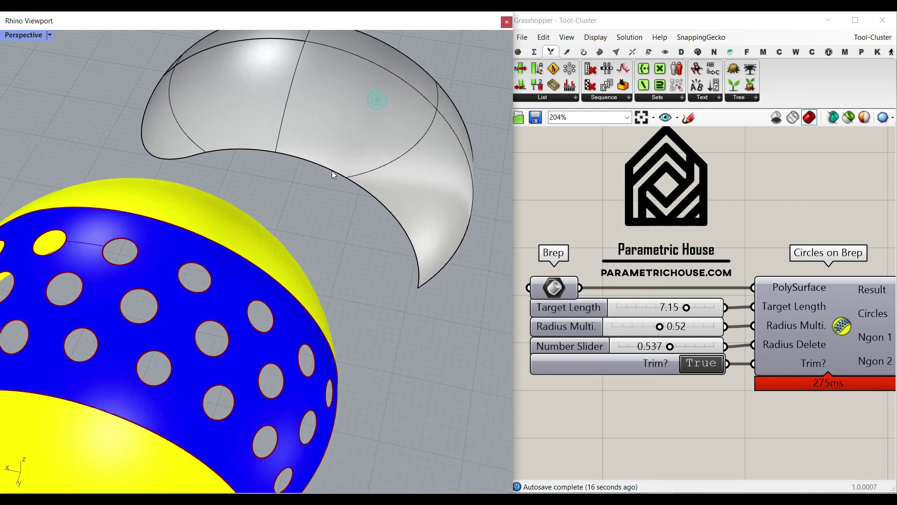
scroll(332, 174, "down", 2)
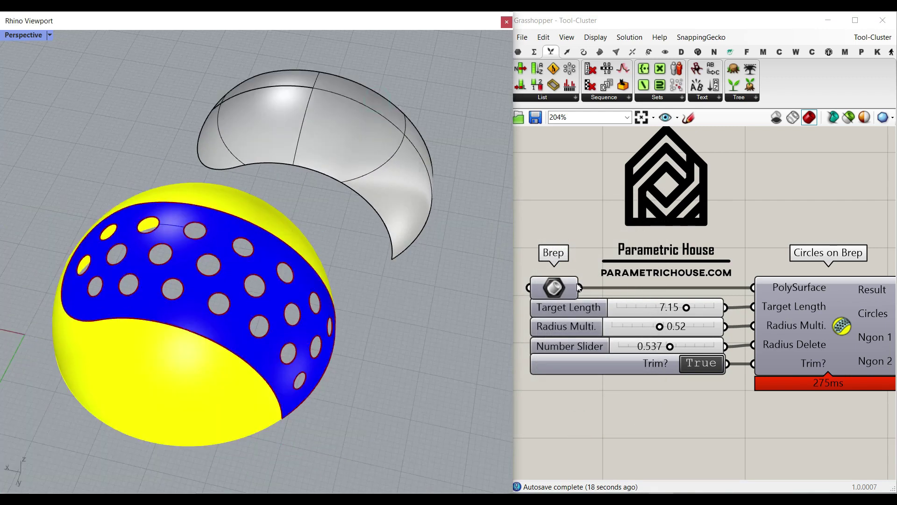
left_click(388, 187)
key("Delete")
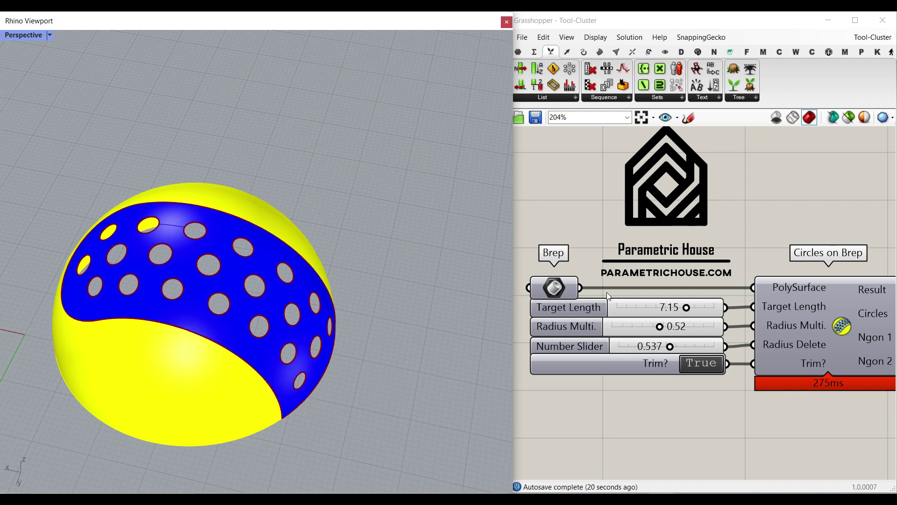
Set the Target Length slider to 7.00 and check the circle spacing on the blue surface.
scroll(671, 313, "up", 3)
mouse_move(703, 308)
left_mouse_down()
mouse_move(656, 313)
mouse_move(699, 308)
left_mouse_up()
scroll(235, 271, "up", 5)
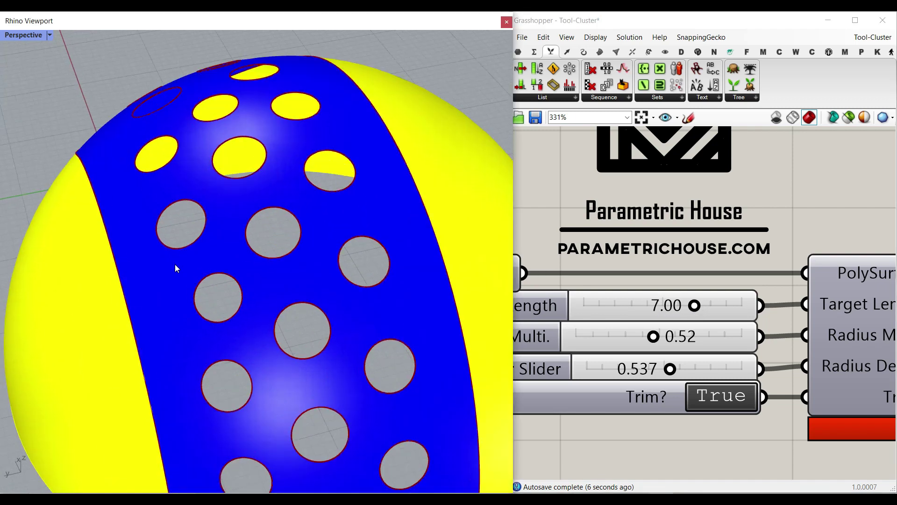
Set the Radius Multi. slider to 0.61 and view the resized circles on the blue surface.
scroll(713, 320, "down", 3)
right_click_drag(647, 332, 705, 336)
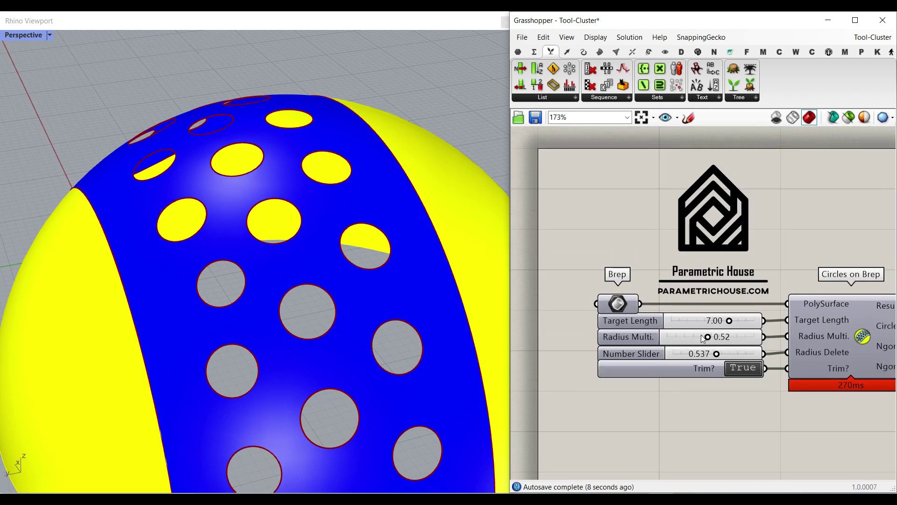
scroll(705, 336, "up", 3)
mouse_move(708, 337)
left_mouse_down()
mouse_move(662, 338)
mouse_move(726, 337)
left_mouse_up()
scroll(304, 271, "down", 6)
right_click_drag(312, 273, 341, 366)
scroll(329, 383, "up", 5)
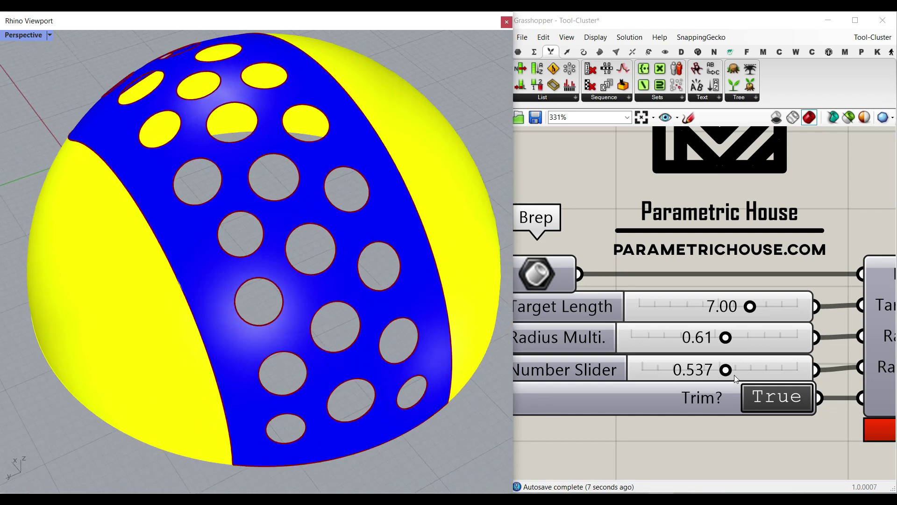
Lower the Number Slider feeding Radius Delete to 0.090 and down to 0.000 while inspecting the small circles along the surface edges.
left_click(717, 372)
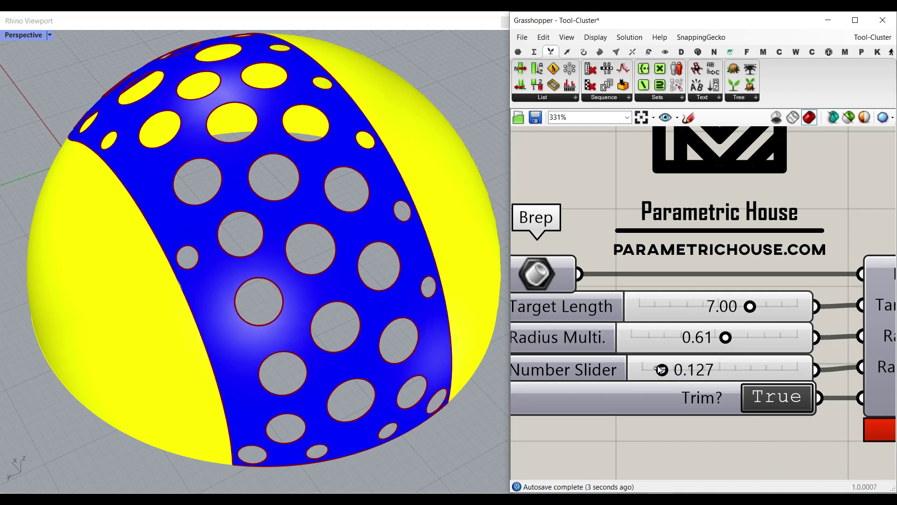
right_click_drag(215, 313, 300, 299)
right_click_drag(241, 259, 294, 283)
scroll(295, 283, "down", 4)
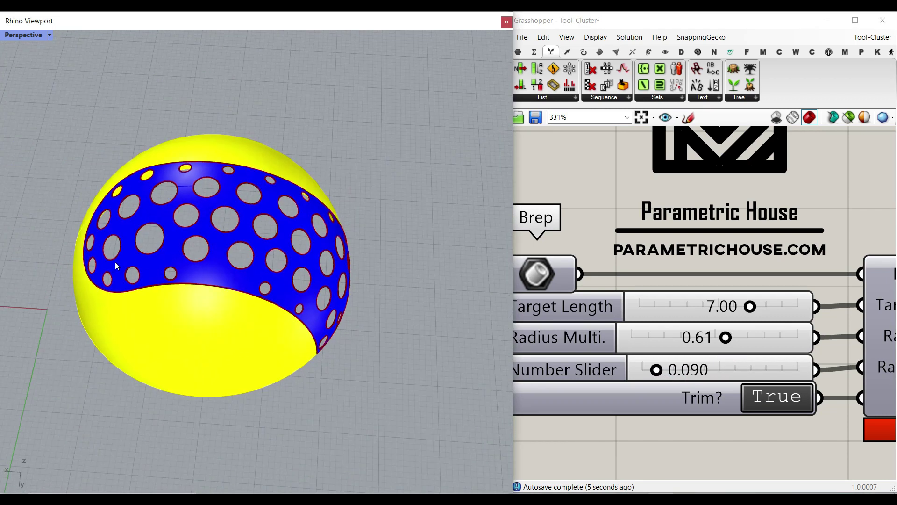
right_click_drag(117, 264, 209, 224)
scroll(209, 345, "up", 4)
right_click_drag(304, 341, 259, 358)
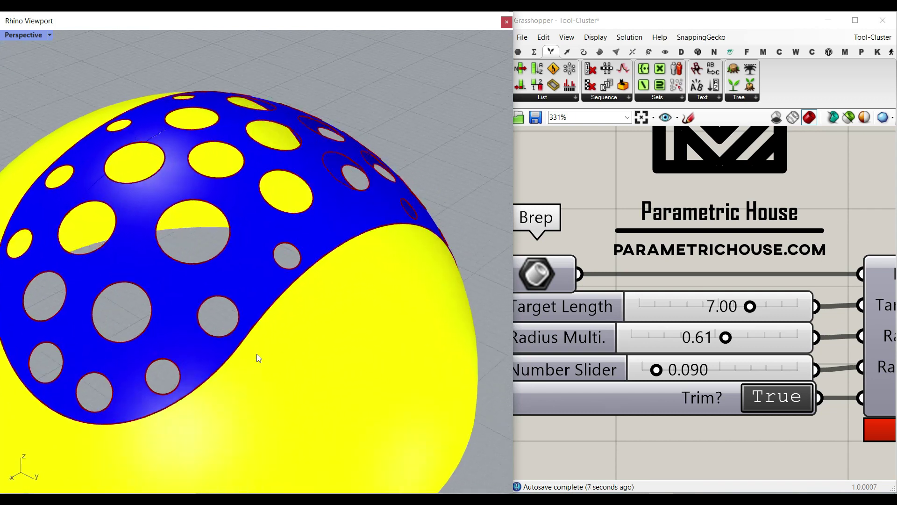
left_click_drag(662, 374, 640, 373)
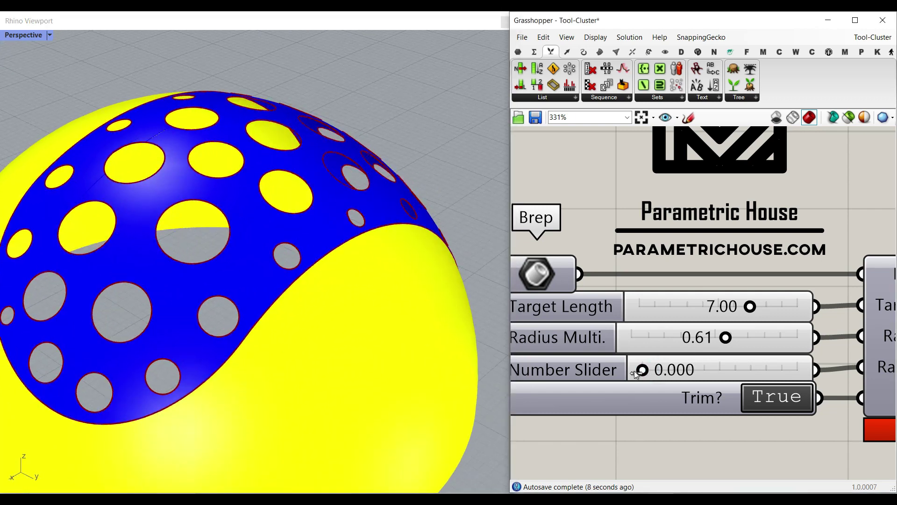
Set Target Length to 5.43 and the Number Slider feeding Radius Delete to 0.537.
left_click_drag(734, 306, 709, 307)
right_click_drag(429, 256, 262, 242)
left_click(656, 374)
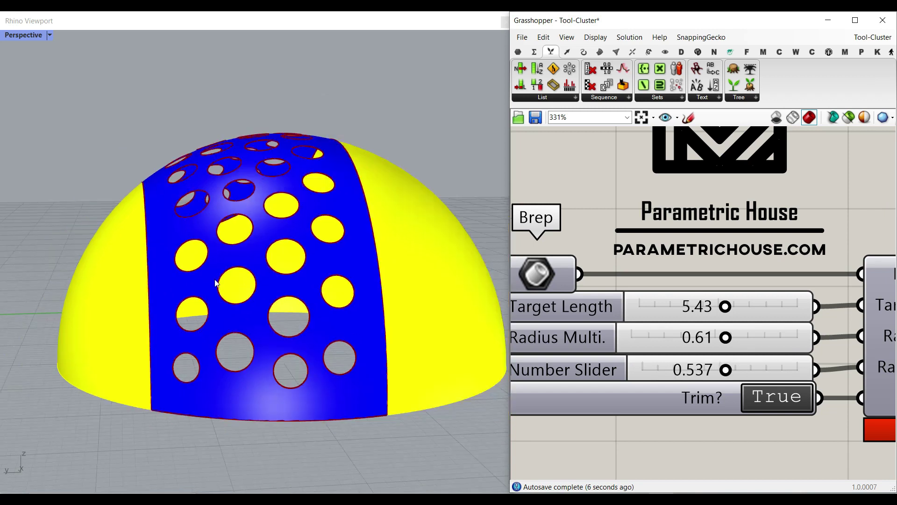
right_click_drag(280, 234, 289, 336)
Set the Trim? toggle to False and examine the surface without holes.
right_click_drag(770, 405, 703, 361)
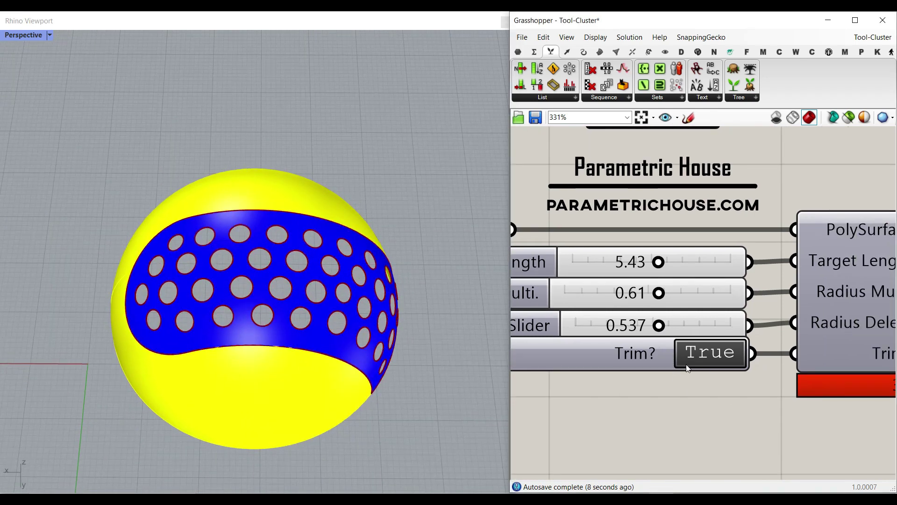
scroll(696, 367, "down", 4)
double_click(657, 361)
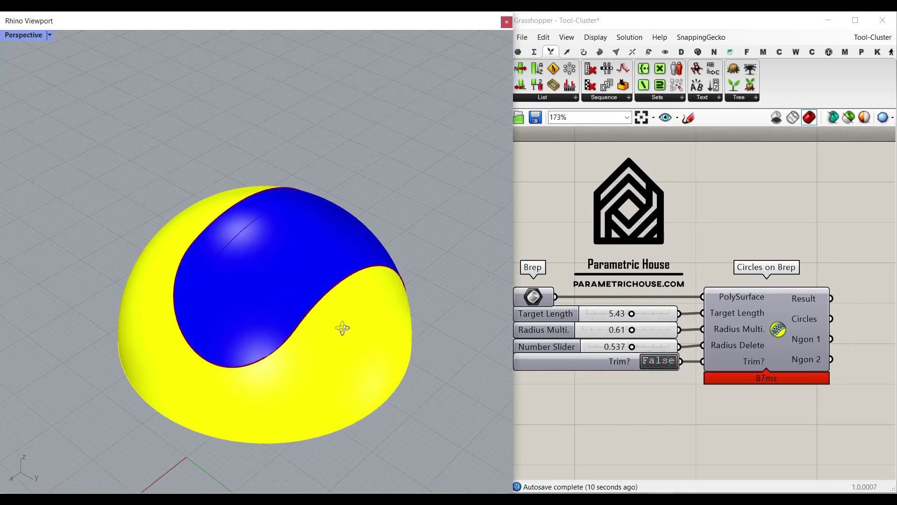
right_click_drag(343, 328, 295, 324)
scroll(364, 332, "up", 2)
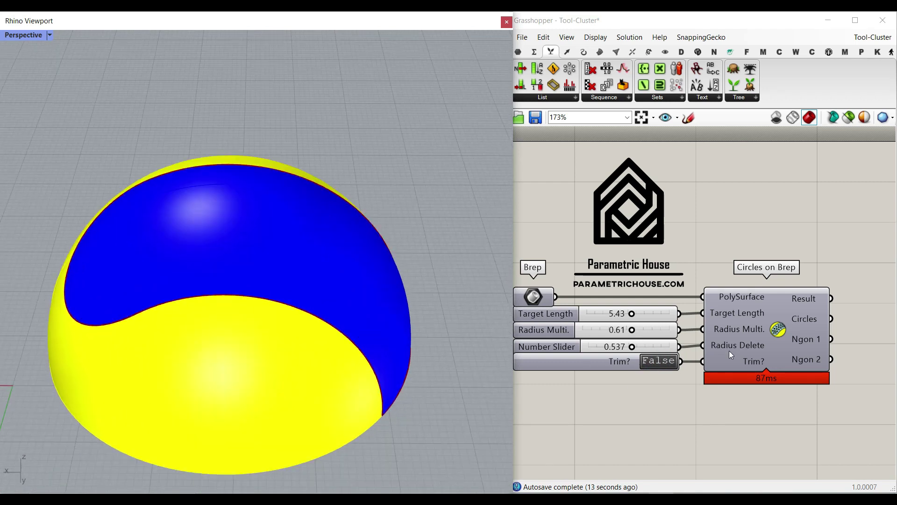
Add a Curve container beside the Circles on Brep cluster and connect the Circles output to it.
right_click_drag(729, 350, 690, 354)
left_click(516, 52)
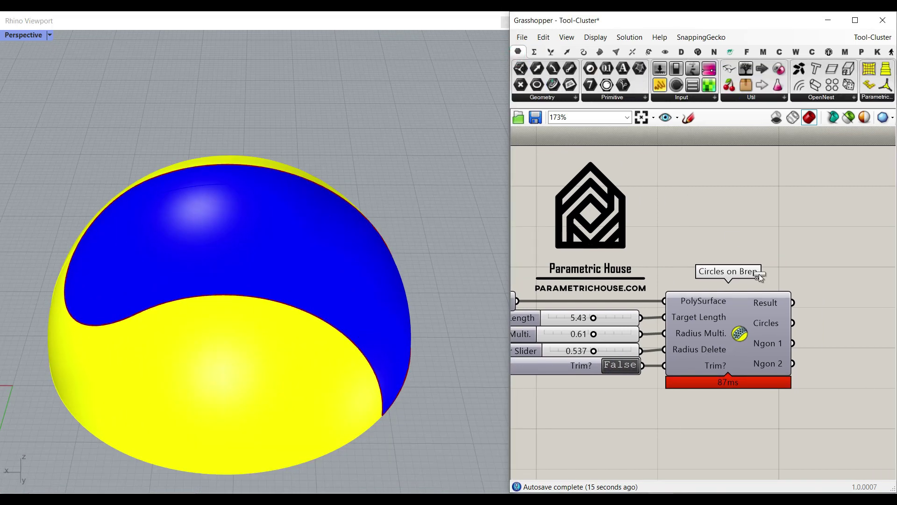
scroll(785, 301, "up", 2)
left_click_drag(759, 277, 841, 335)
Lower the alpha of the blue Colour Swatch to make the blue surface semi-transparent.
right_click_drag(844, 320, 567, 289)
scroll(731, 307, "down", 4)
scroll(814, 325, "up", 1)
left_click(812, 342)
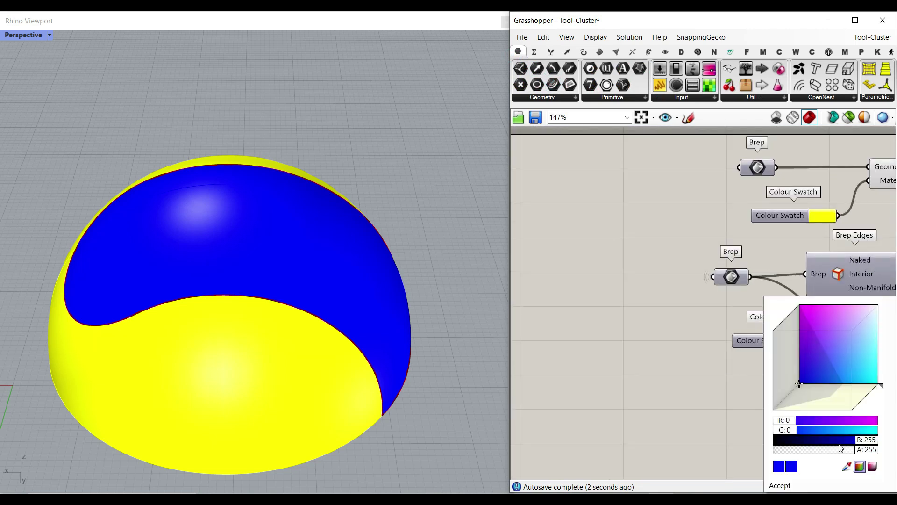
left_click_drag(863, 450, 815, 452)
Set Target Length to 3.86 and the Number Slider feeding Radius Delete to 0.323.
right_click_drag(630, 336, 791, 319)
scroll(790, 318, "down", 2)
right_click_drag(516, 278, 661, 278)
scroll(661, 280, "up", 5)
left_click_drag(698, 270, 672, 273)
scroll(715, 346, "up", 2)
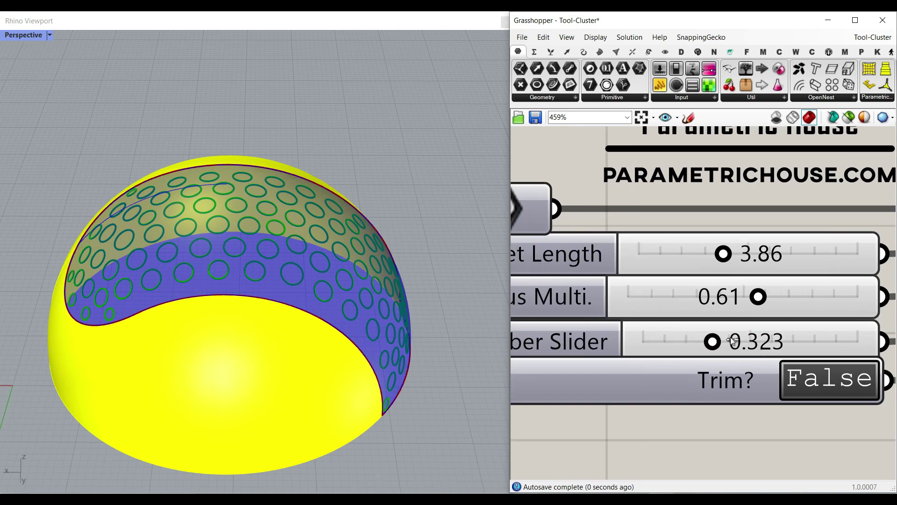
Connect the Ngon 1 output to the Curve container in place of Circles and examine the polygons on the surface.
scroll(740, 338, "down", 6)
right_click_drag(774, 339, 721, 332)
right_click_drag(849, 344, 679, 342)
scroll(730, 327, "up", 3)
left_click_drag(756, 293, 757, 293)
left_click_drag(771, 291, 771, 306)
right_click_drag(355, 299, 192, 322)
scroll(224, 285, "up", 3)
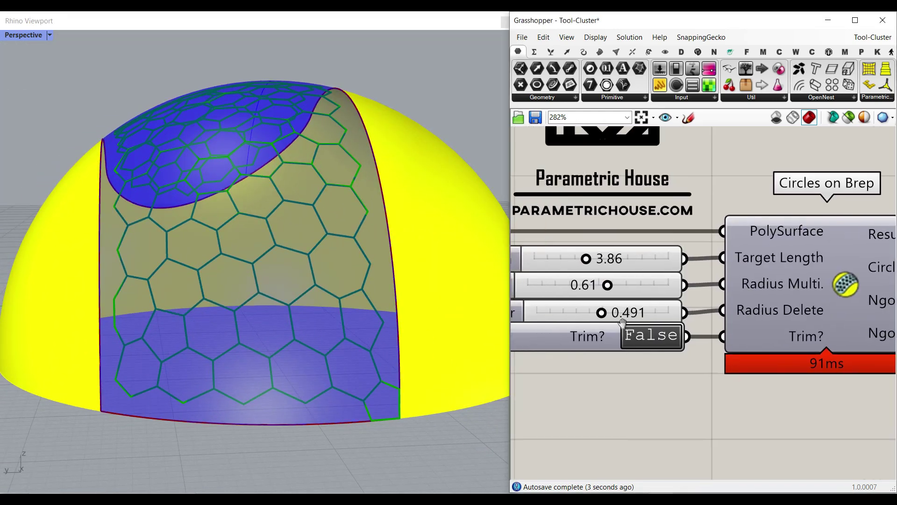
Set the Number Slider feeding Radius Delete to 0.597 and inspect which polygons remain near the surface edges.
right_click_drag(622, 322, 629, 321)
scroll(367, 396, "up", 5)
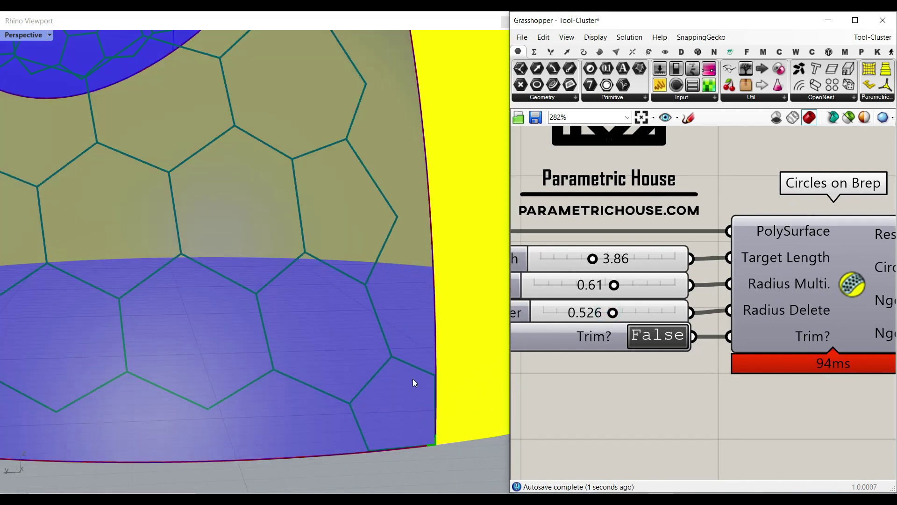
scroll(338, 321, "down", 15)
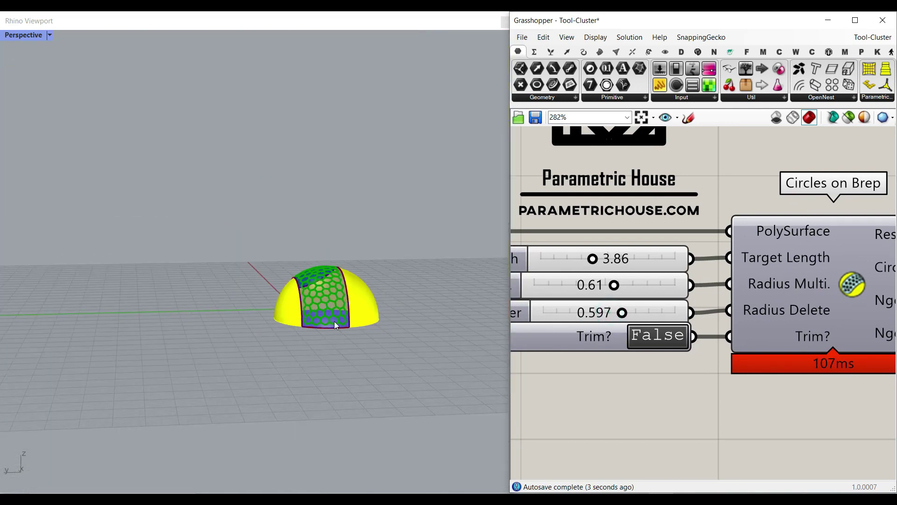
right_click_drag(335, 321, 257, 245)
scroll(289, 229, "up", 10)
right_click_drag(297, 217, 308, 253)
scroll(309, 253, "up", 3)
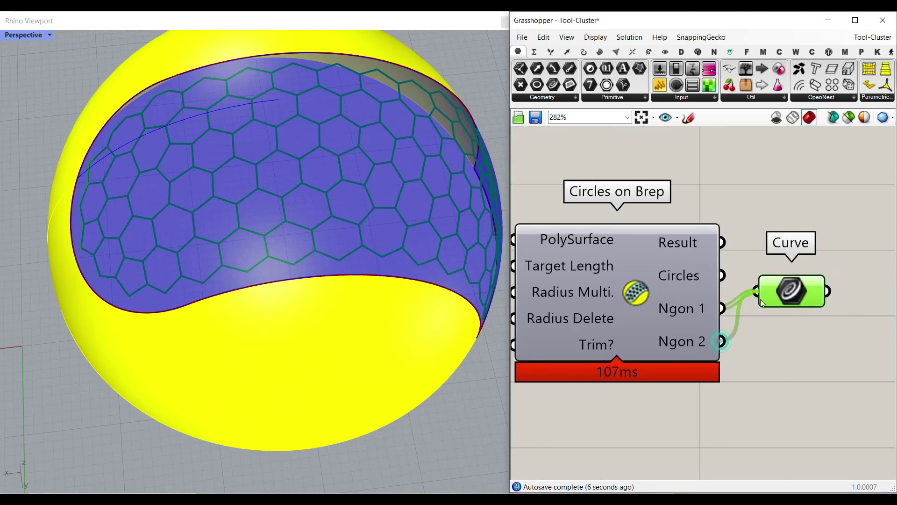
Feed the Curve container from Ngon 2 only, removing the Ngon 1 connection, and examine the polygons along the boundary.
left_click_drag(760, 299, 760, 299)
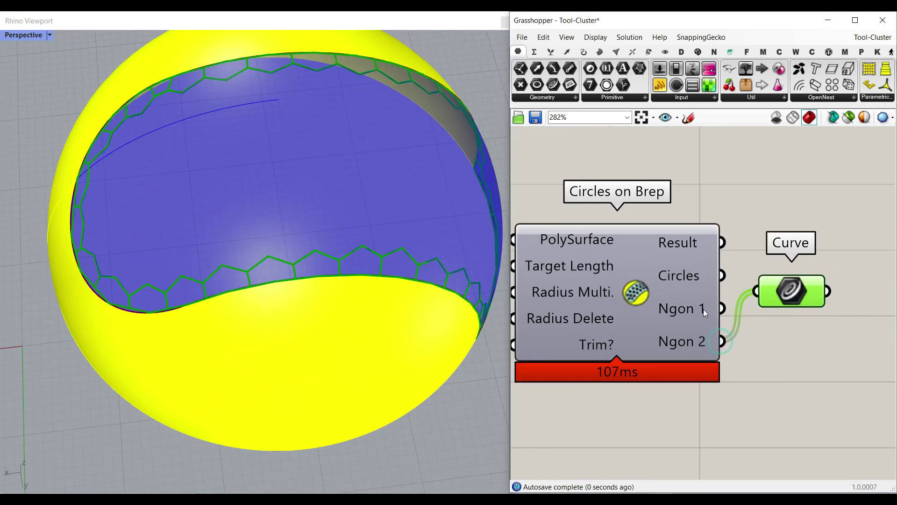
right_click_drag(283, 283, 365, 274)
scroll(365, 274, "down", 8)
right_click_drag(304, 294, 338, 290)
scroll(208, 320, "up", 9)
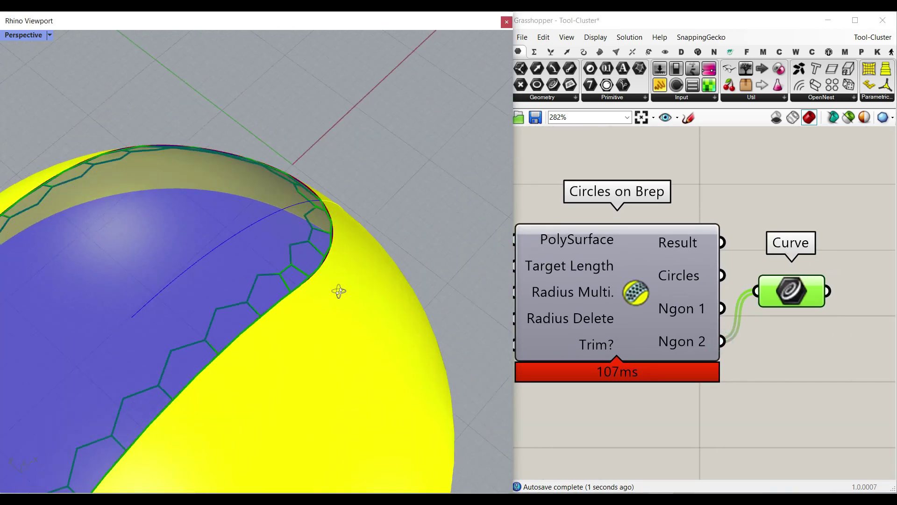
Check the Ngon 2 polygons along the sphere strip and delete the Curve container fed by Ngon 2.
scroll(338, 291, "down", 5)
scroll(282, 263, "down", 5)
mouse_move(258, 351)
right_mouse_down()
mouse_move(282, 263)
mouse_move(265, 338)
right_mouse_up()
scroll(265, 338, "up", 4)
scroll(267, 343, "up", 2)
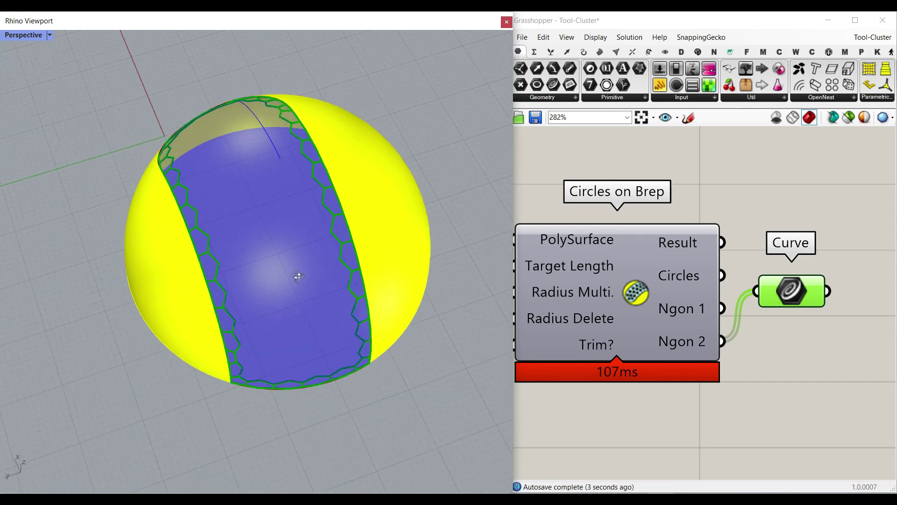
left_click(715, 199)
left_click(784, 288)
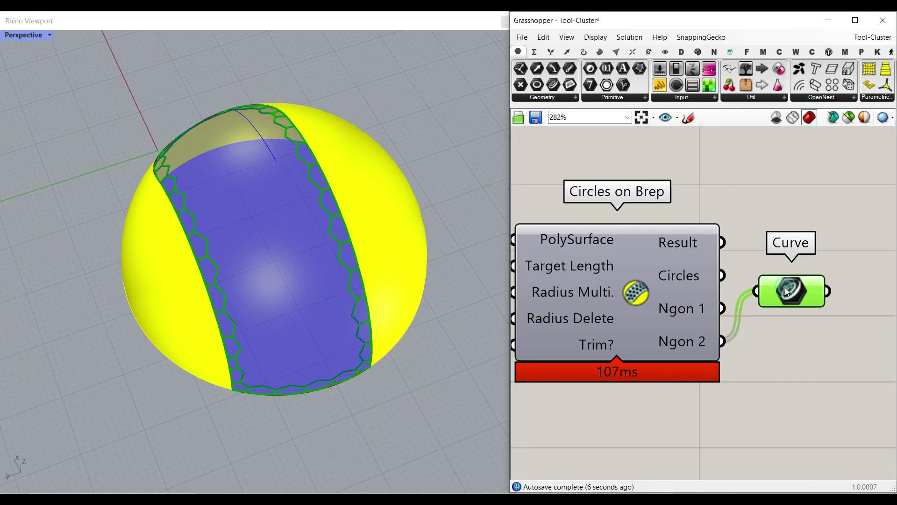
key("Delete")
Connect a Brep container to the cluster's Result output and set Trim? to True.
left_click(556, 99)
left_click_drag(652, 159, 802, 251)
scroll(766, 268, "down", 4)
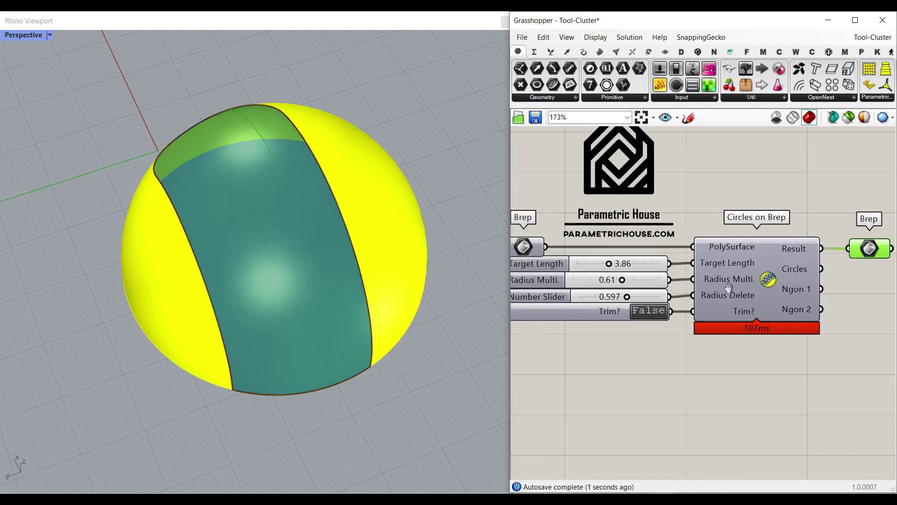
scroll(652, 310, "up", 6)
double_click(651, 309)
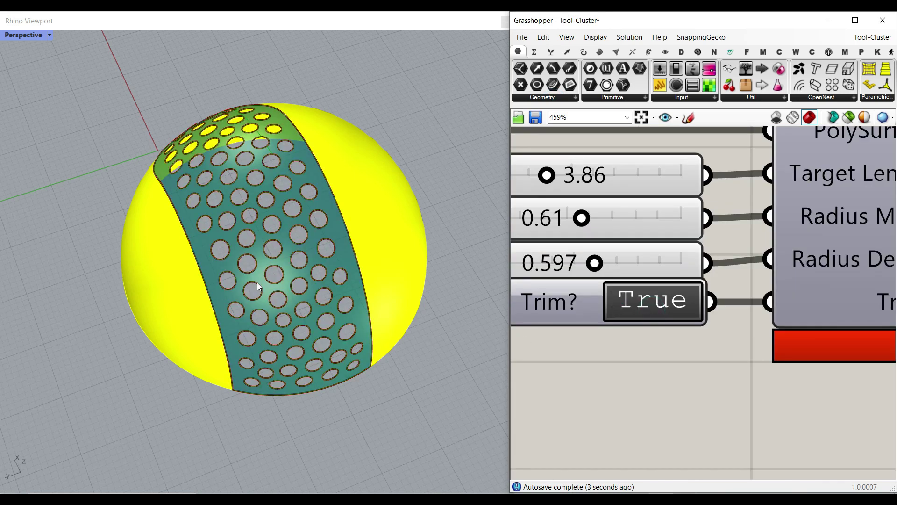
Examine the circular holes trimmed into the surface from several angles and distances.
scroll(258, 286, "down", 2)
scroll(579, 293, "down", 6)
scroll(766, 253, "up", 7)
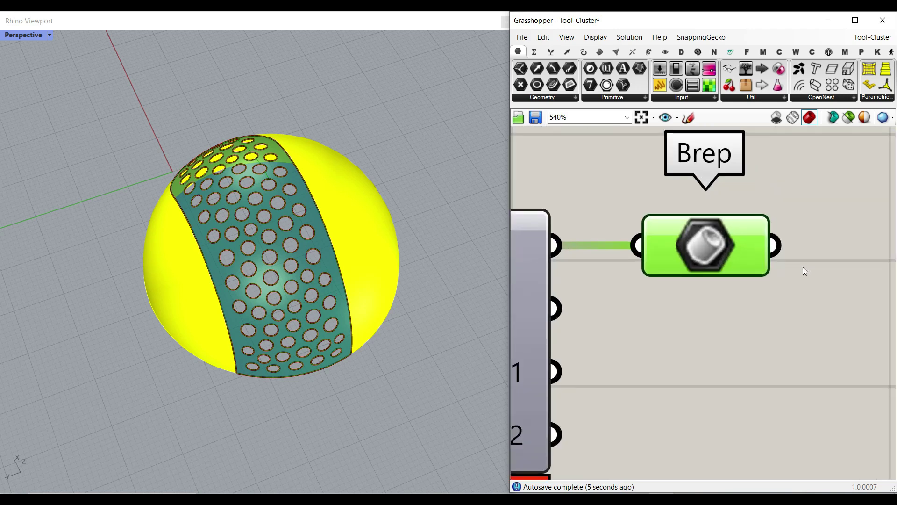
right_click_drag(803, 268, 754, 312)
right_click_drag(306, 324, 374, 316)
scroll(159, 311, "up", 4)
scroll(269, 260, "down", 3)
right_click_drag(222, 310, 198, 299)
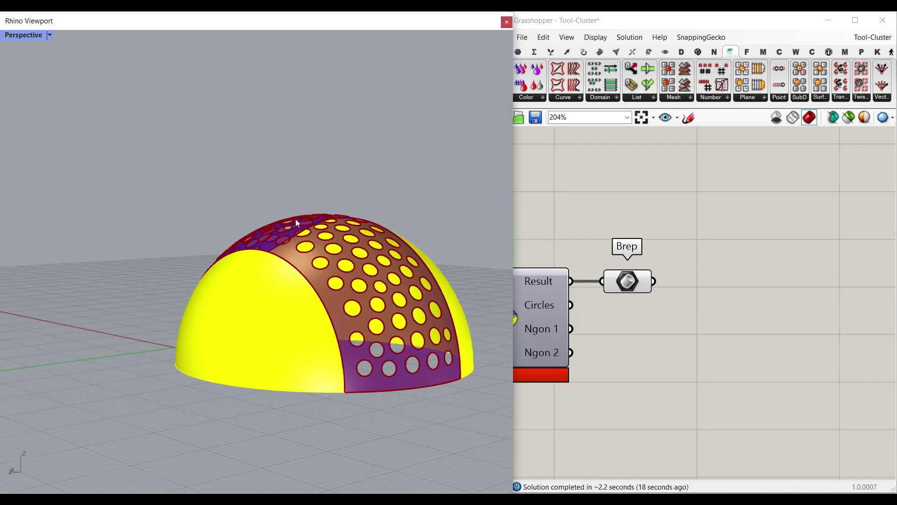
right_click_drag(295, 218, 379, 345)
scroll(394, 338, "up", 3)
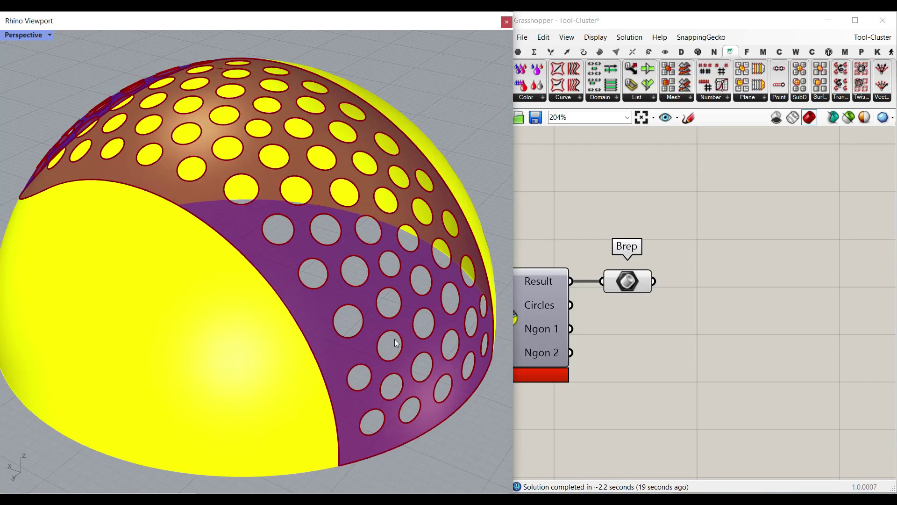
Add an Offset Surface component and feed its Surface input from the Brep container.
left_click(817, 96)
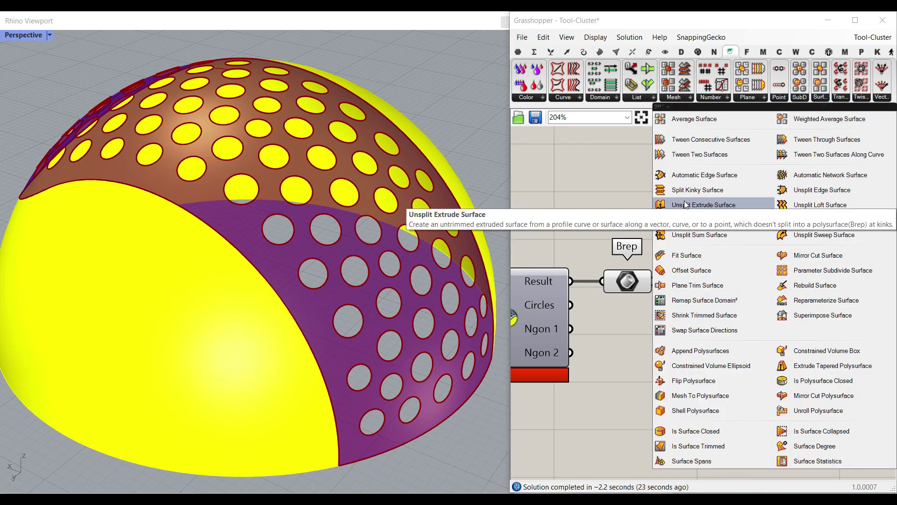
left_click(717, 269)
left_click(786, 334)
scroll(629, 248, "up", 4)
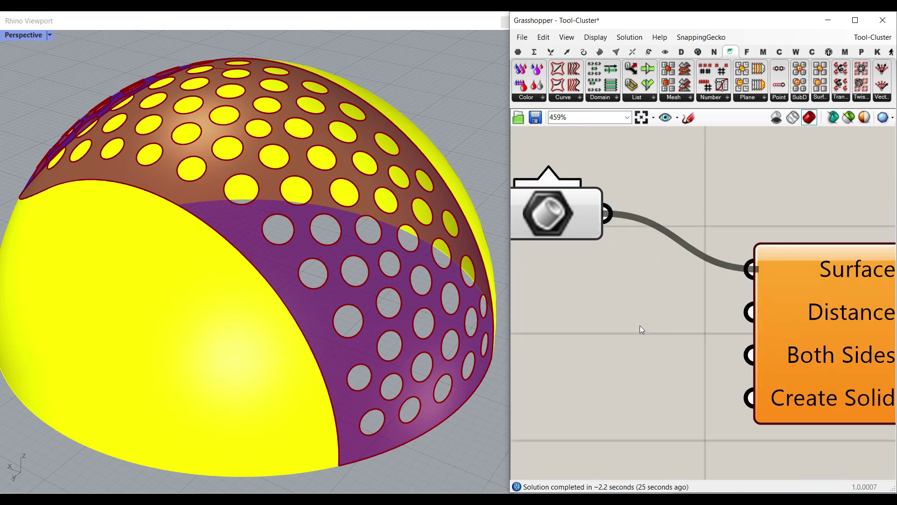
right_click_drag(761, 354, 780, 332)
mouse_move(771, 295)
right_mouse_down()
mouse_move(713, 293)
mouse_move(769, 289)
right_mouse_up()
scroll(686, 293, "down", 1)
scroll(715, 298, "down", 2)
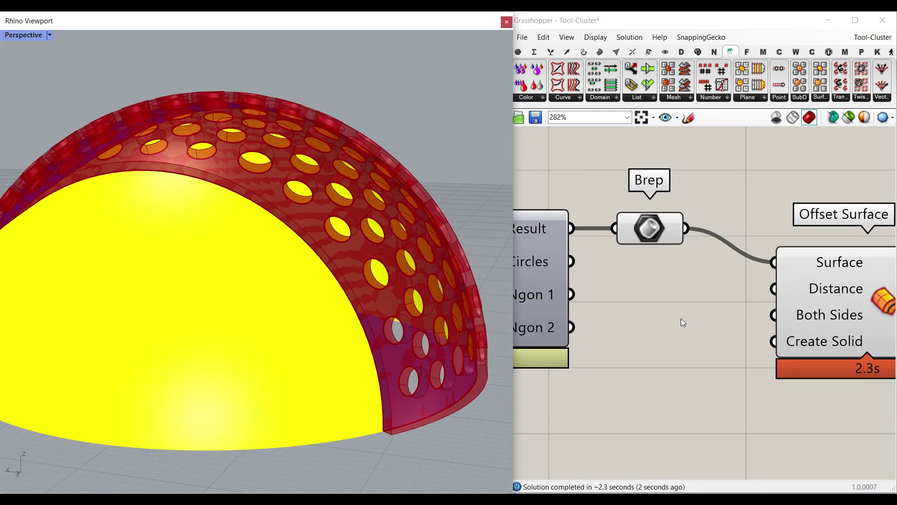
Create a Number Slider with the value 0.2 and place it below the Brep container.
double_click(649, 324)
type("0")
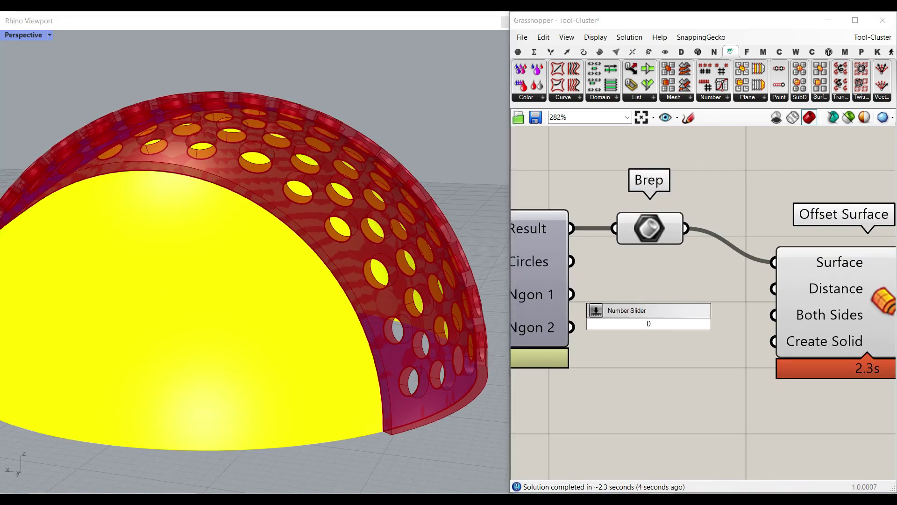
type(".2")
key("Return")
scroll(685, 356, "down", 2)
left_click_drag(703, 310, 665, 360)
scroll(783, 248, "up", 2)
Disable the Offset Surface component and connect the 0.2 slider to its Distance and Both Sides inputs.
right_click(754, 239)
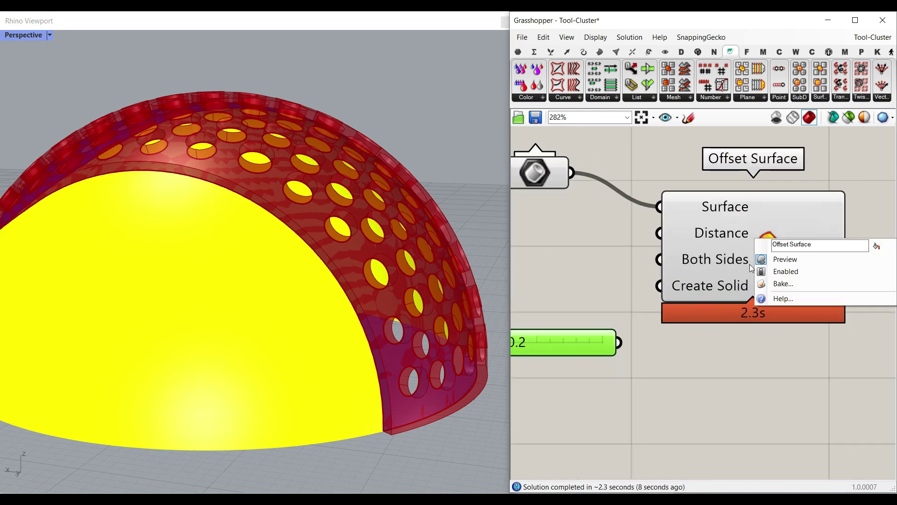
left_click(787, 272)
right_click_drag(606, 360, 687, 385)
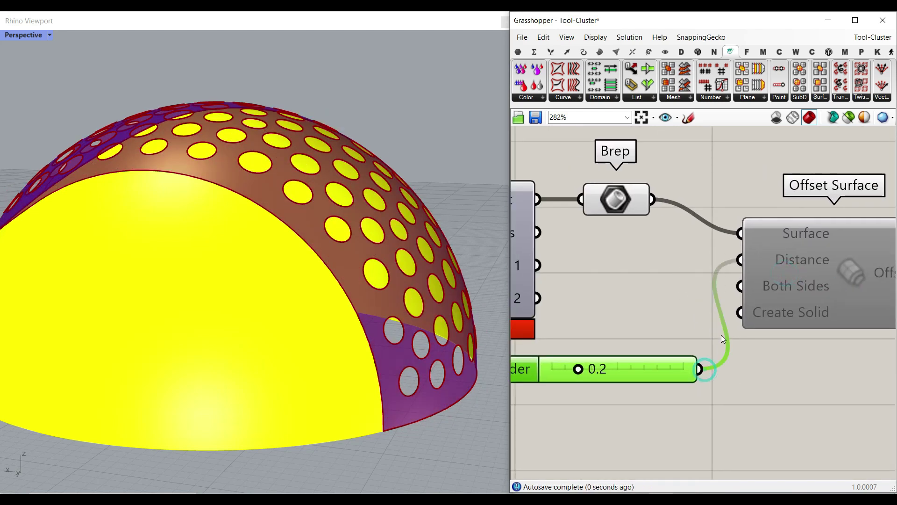
left_click_drag(727, 306, 740, 285)
right_click_drag(817, 295, 787, 292)
scroll(816, 261, "up", 2)
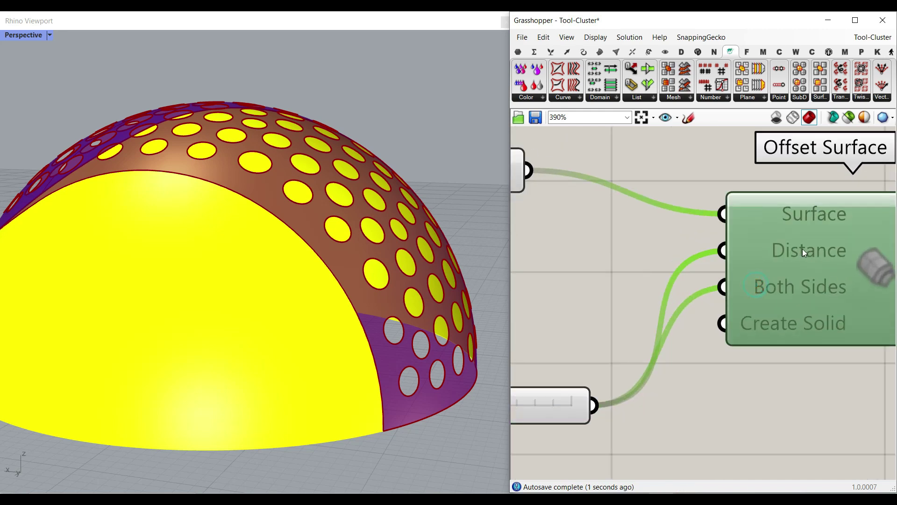
Add an expression to Offset Surface's Distance input and set the Both Sides input's expression to x/2.
right_click(801, 249)
mouse_move(809, 357)
left_click(721, 369)
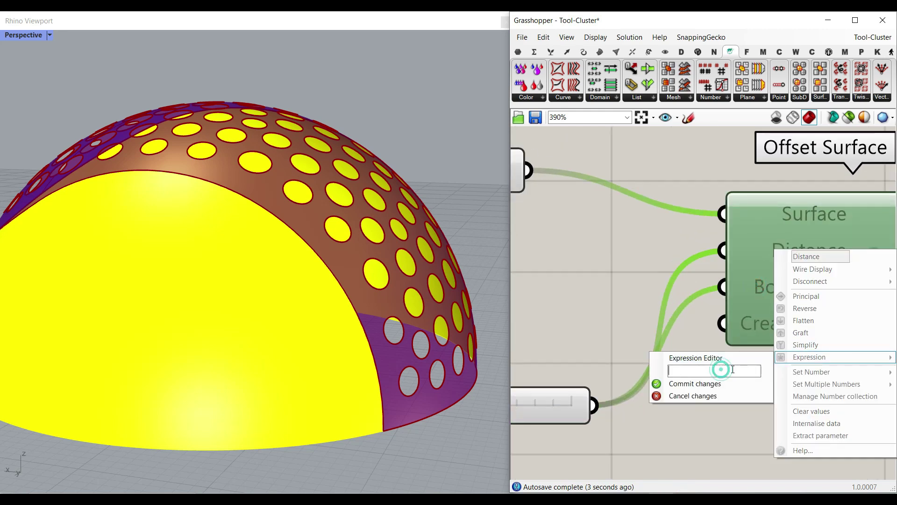
left_click(714, 383)
right_click(770, 287)
left_click(792, 391)
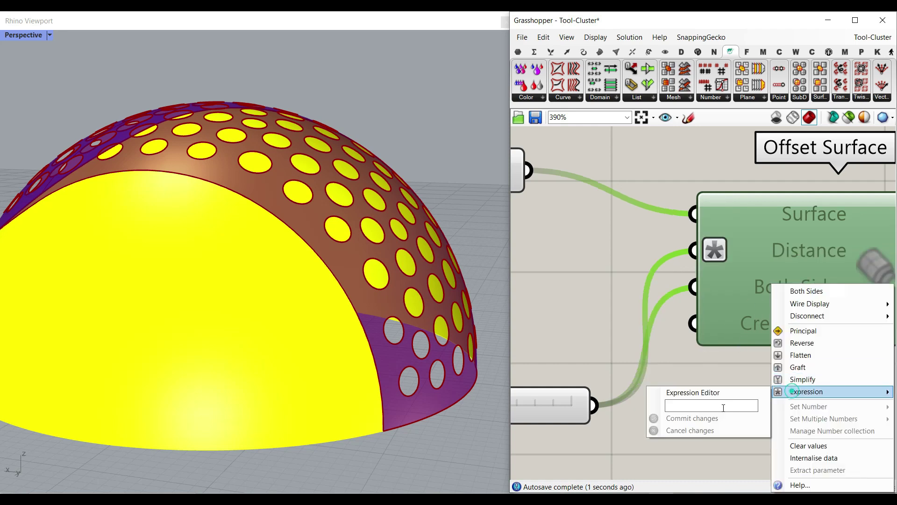
left_click(722, 406)
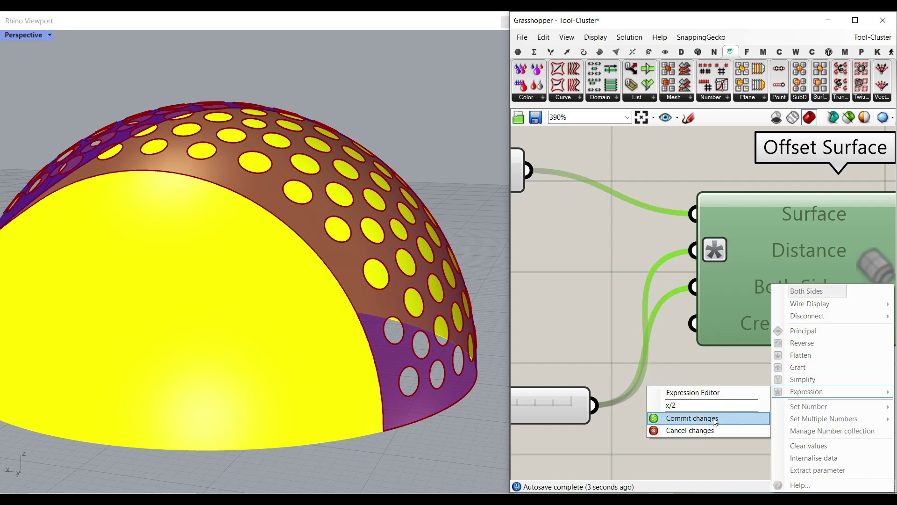
left_click(713, 416)
Set the offset Number Slider to 0.6 and re-enable the Offset Surface component.
right_click_drag(531, 341, 739, 304)
left_click_drag(630, 374, 706, 376)
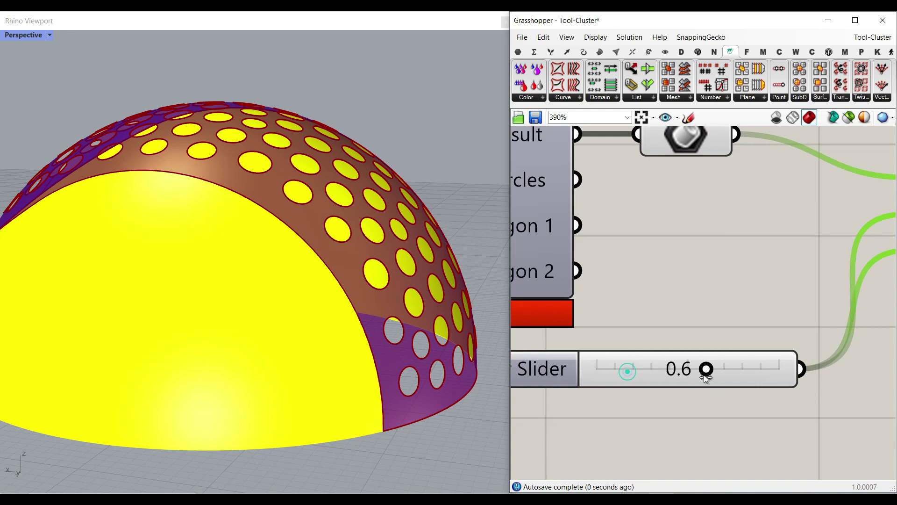
scroll(685, 366, "down", 5)
scroll(729, 328, "up", 5)
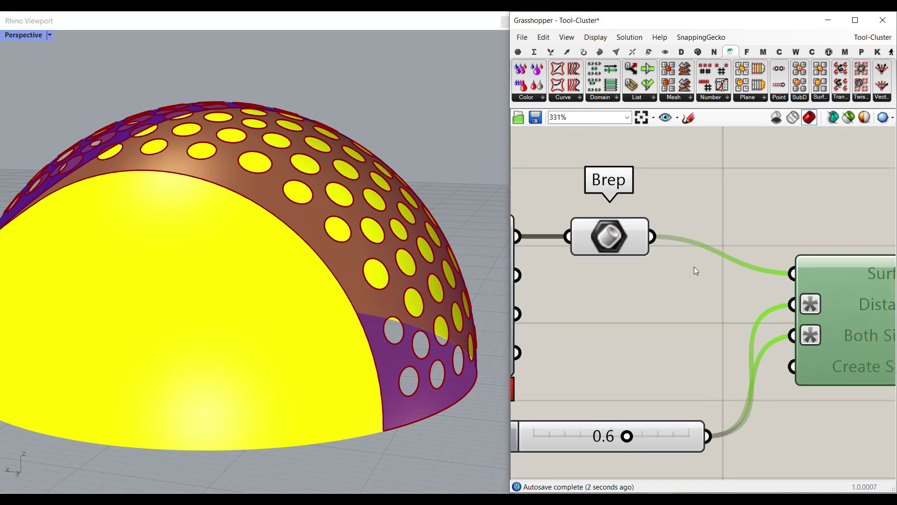
right_click(831, 280)
left_click(812, 312)
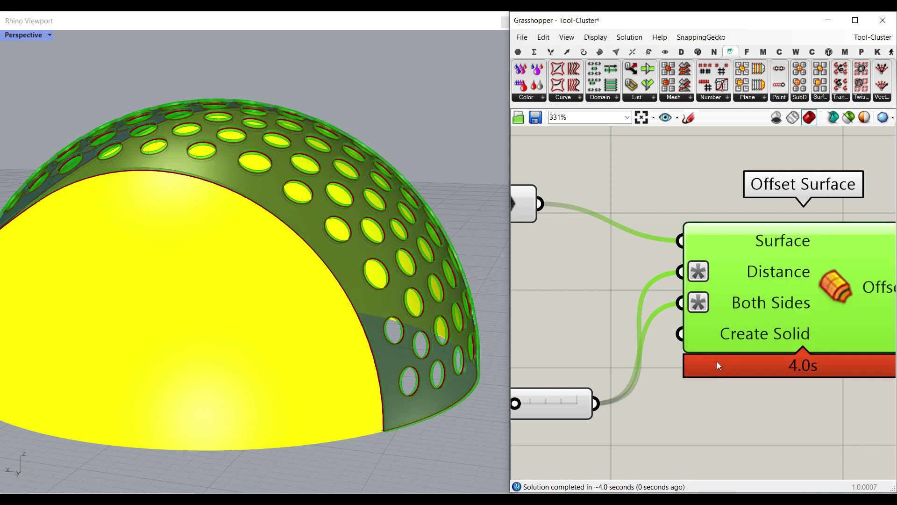
Inspect the thickened perforated strip and bake the Offset Surface result into Rhino.
right_click_drag(768, 350, 674, 310)
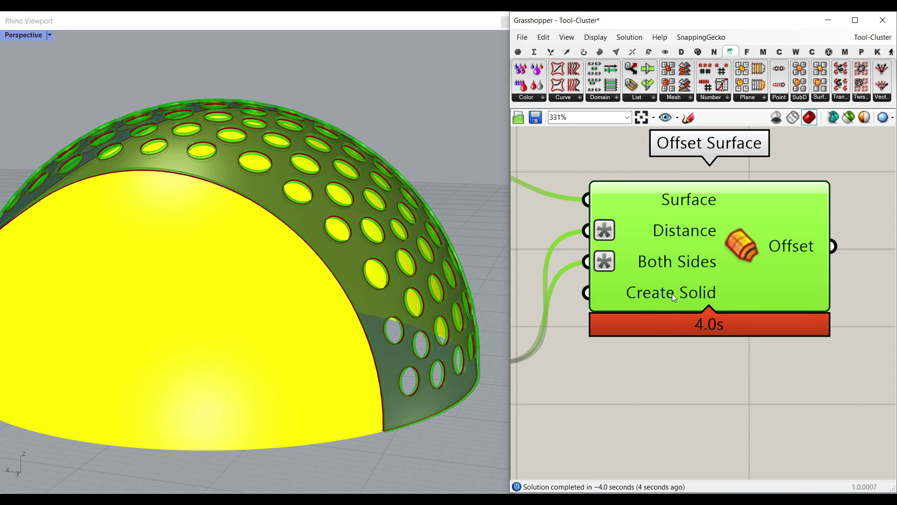
right_click_drag(388, 262, 323, 258)
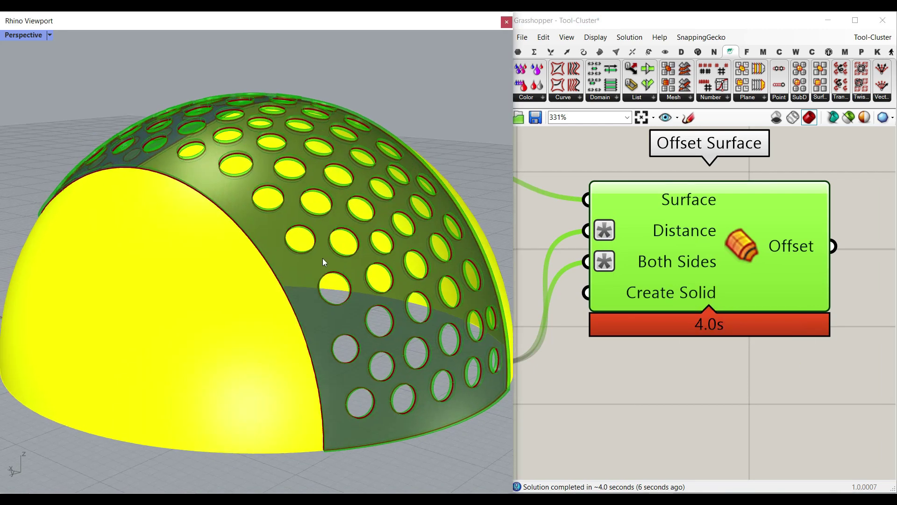
scroll(324, 262, "up", 6)
right_click(788, 250)
left_click(822, 268)
left_click(801, 373)
Move the baked perforated shell away from the yellow sphere in the Rhino viewport.
scroll(284, 274, "down", 8)
right_click_drag(288, 300, 340, 320)
scroll(252, 232, "up", 7)
scroll(204, 190, "down", 10)
scroll(304, 261, "down", 6)
left_click_drag(331, 277, 168, 236)
Examine the baked shell's thickness and circular openings up close and from different angles.
scroll(201, 210, "up", 6)
right_click_drag(201, 210, 215, 155)
scroll(318, 203, "down", 7)
right_click_drag(318, 202, 467, 355)
scroll(326, 271, "down", 2)
scroll(385, 184, "up", 5)
scroll(341, 327, "down", 7)
right_click_drag(318, 280, 355, 317)
scroll(347, 236, "up", 5)
scroll(718, 296, "down", 3)
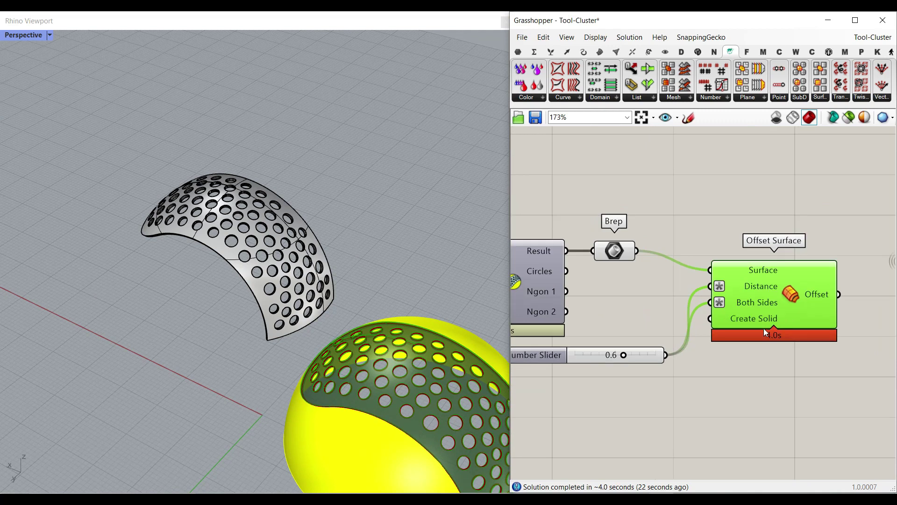
Delete the Brep container, the 0.6 Number Slider and the Offset Surface component.
left_click_drag(839, 383, 660, 231)
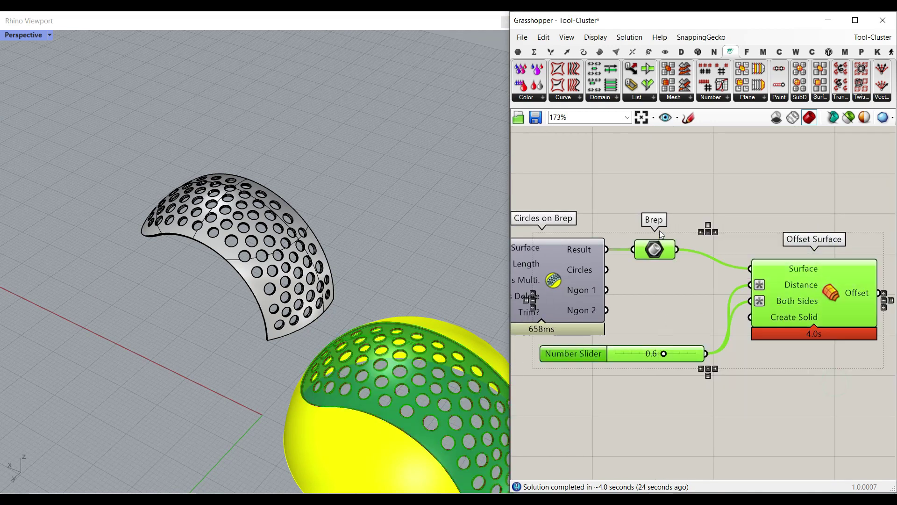
key("Delete")
right_click_drag(659, 280, 790, 259)
Open the Circles on Brep cluster for editing and examine its internal definition, curve previews and the baked shell.
double_click(699, 287)
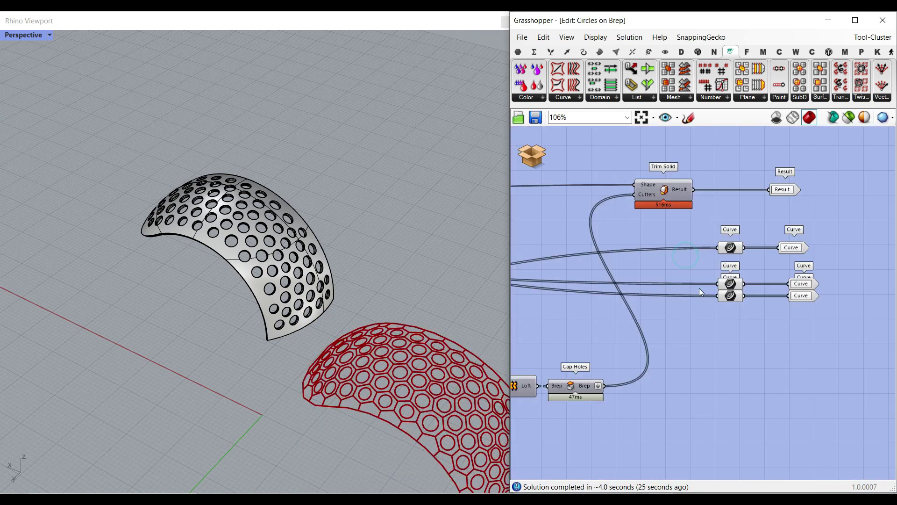
scroll(767, 300, "down", 5)
scroll(752, 299, "up", 3)
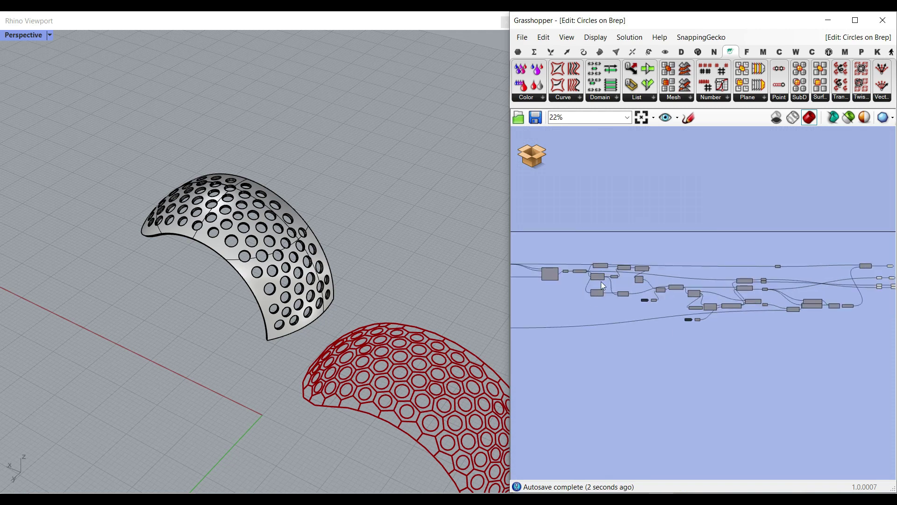
scroll(325, 313, "up", 5)
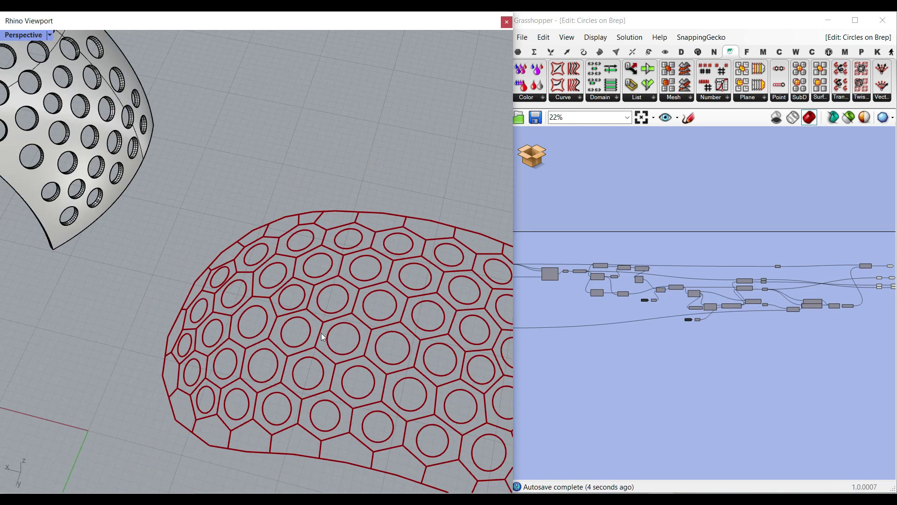
right_click_drag(273, 363, 269, 412)
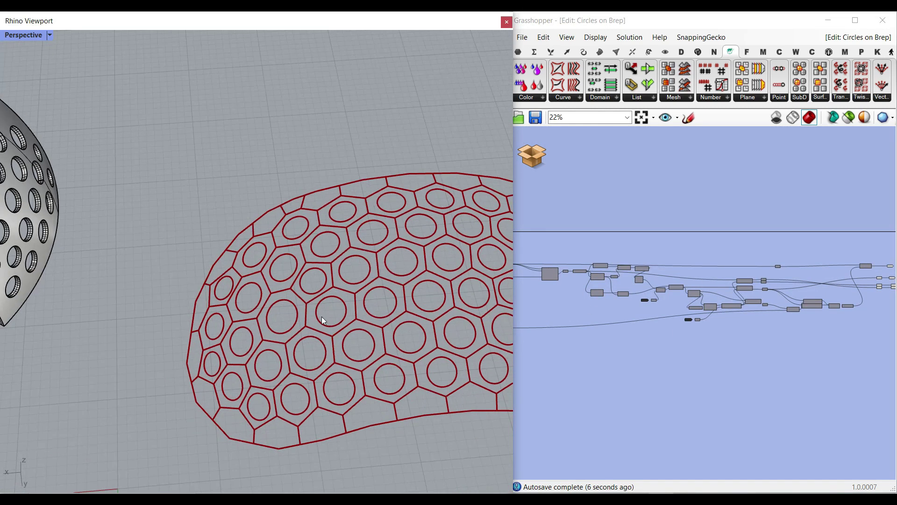
scroll(323, 319, "down", 3)
scroll(282, 256, "down", 3)
scroll(182, 281, "up", 5)
right_click_drag(182, 279, 150, 297)
scroll(155, 306, "up", 5)
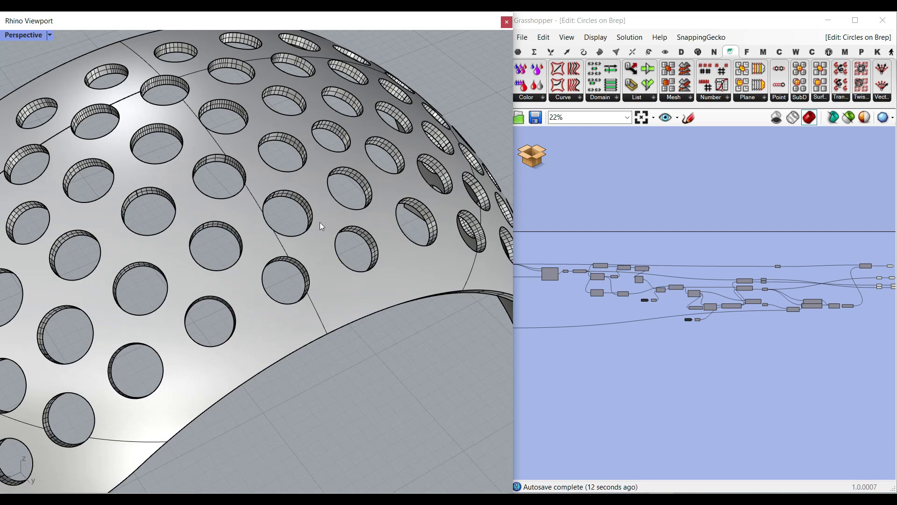
Close the Circles on Brep cluster and return to the main definition.
left_click(536, 156)
left_click(581, 182)
right_click_drag(635, 230, 733, 288)
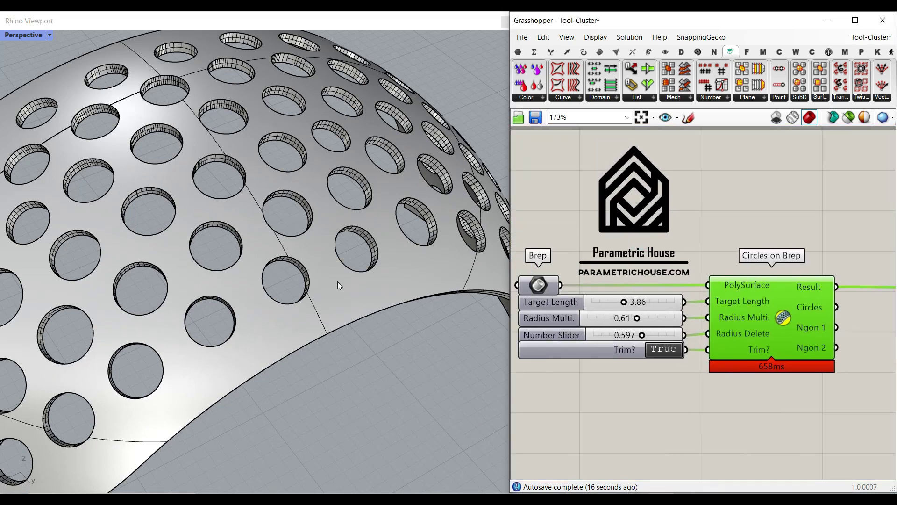
scroll(338, 283, "down", 6)
left_click(337, 285)
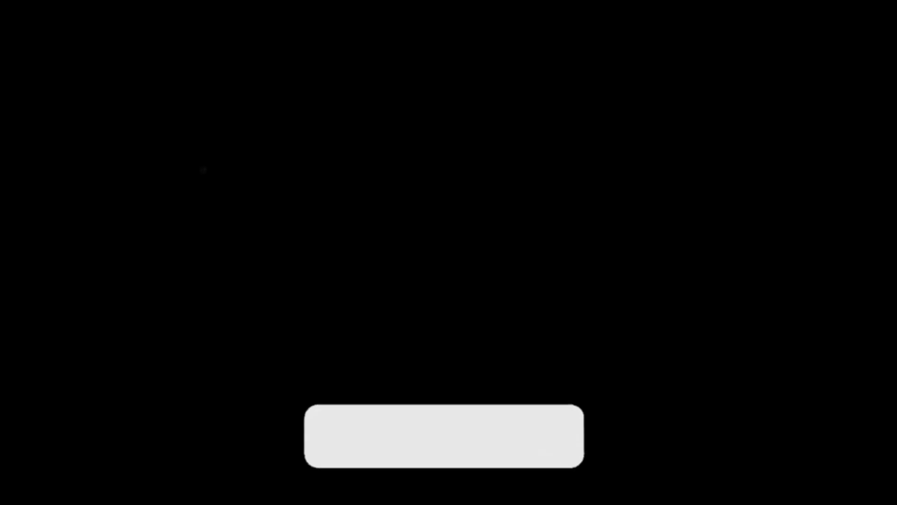